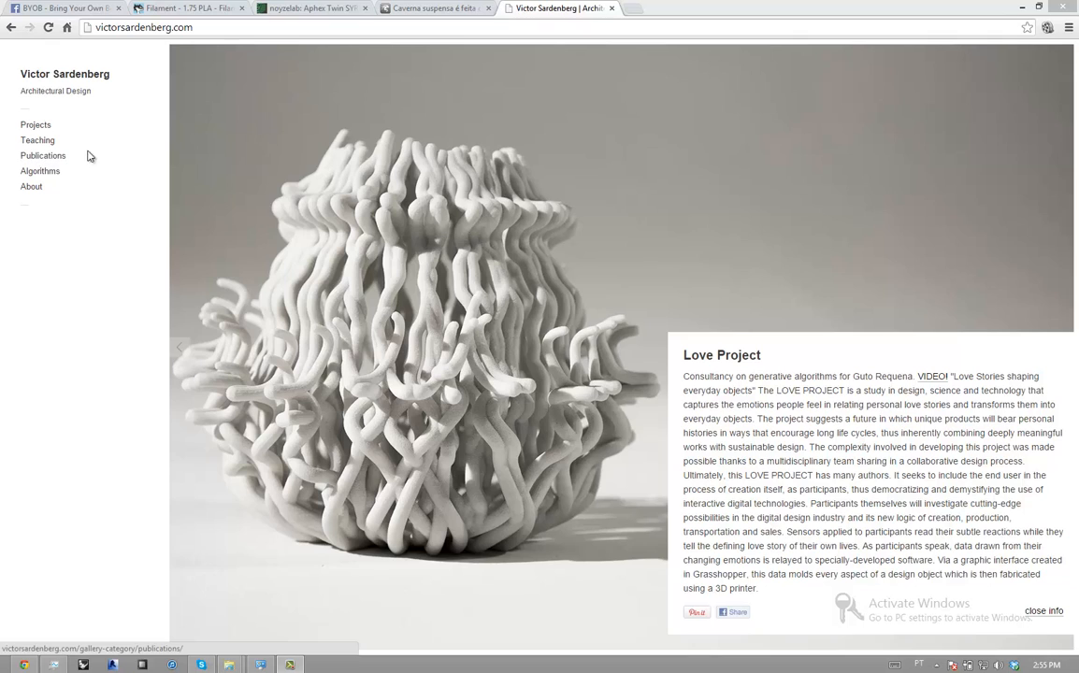
Browse the portfolio website's teaching and projects galleries, including the Hertogenbosch Stedelijk Museum project
{"action": "left_click", "coordinate": [40, 142]}
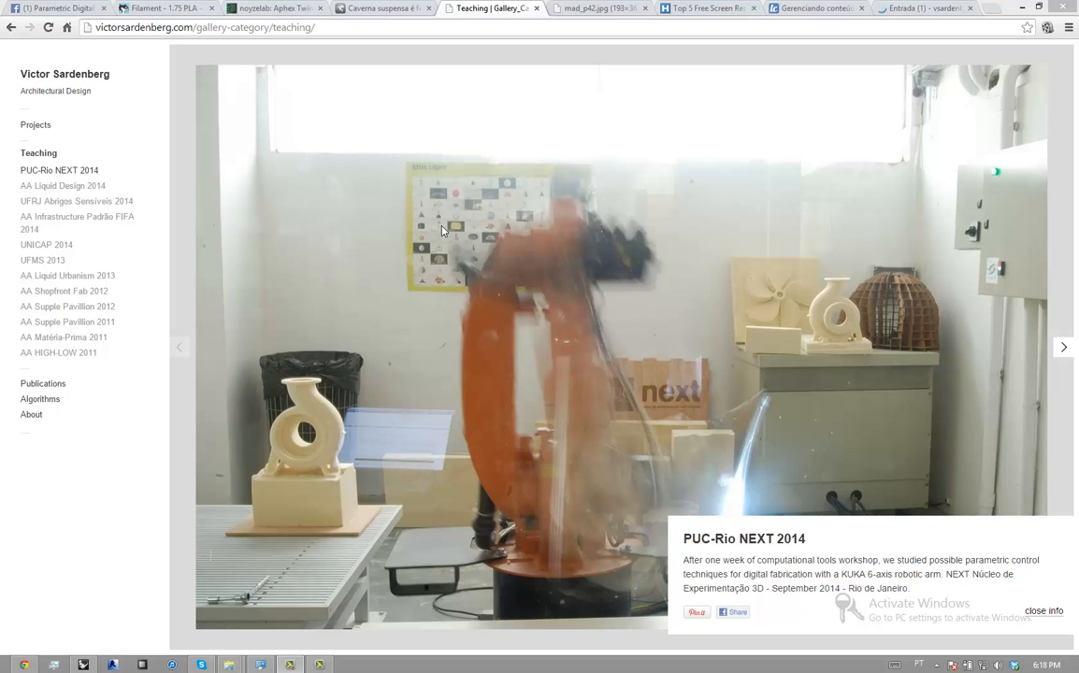
{"action": "left_click", "coordinate": [35, 125]}
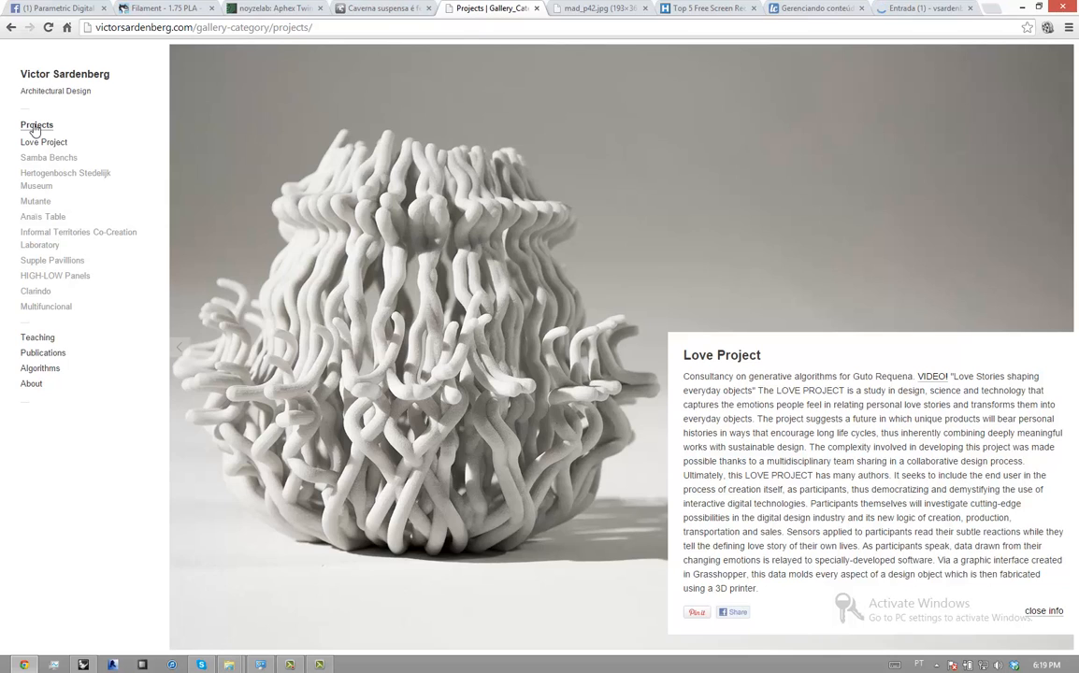
{"action": "left_click", "coordinate": [43, 179]}
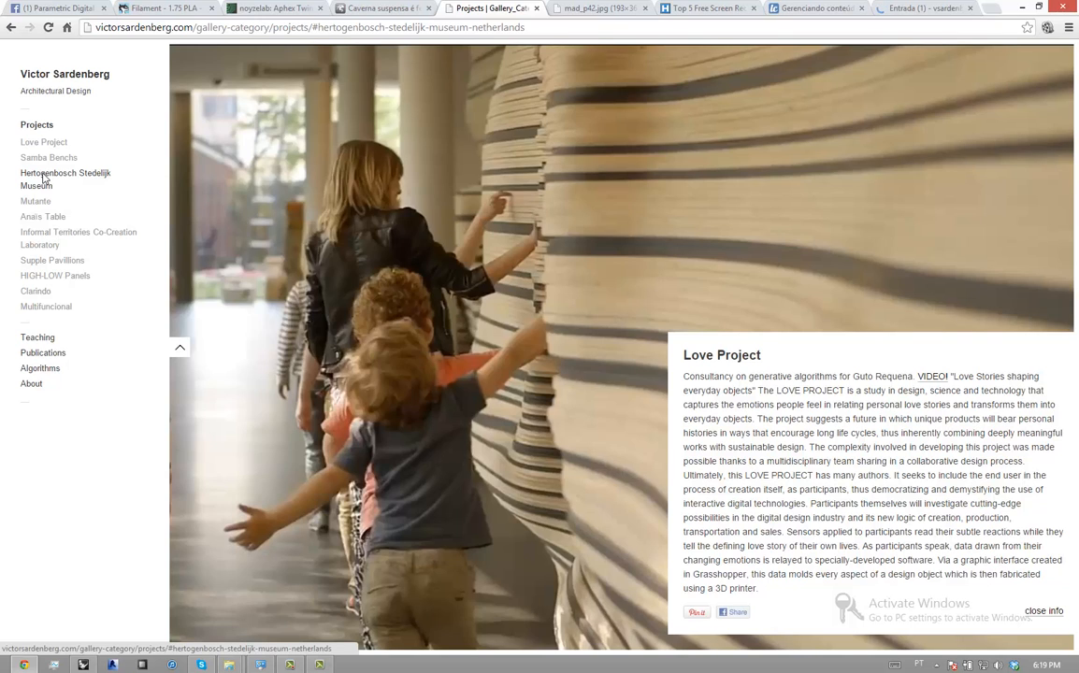
{"action": "left_click", "coordinate": [45, 355]}
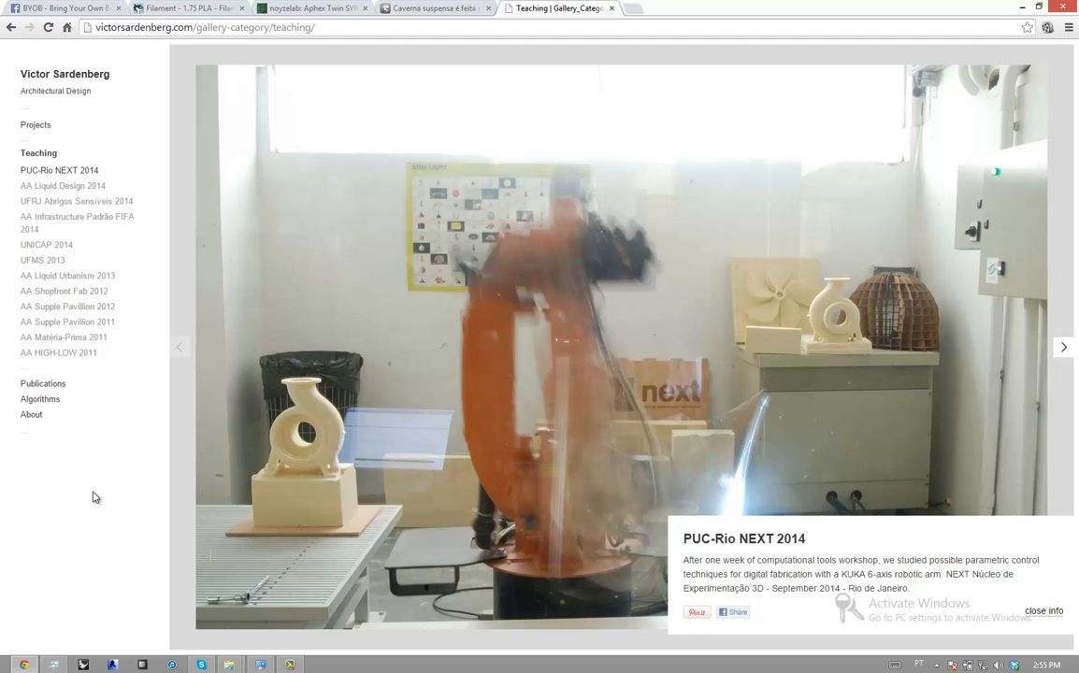
Launch Rhinoceros, allow it to make changes to the computer, and start a new model
{"action": "left_click", "coordinate": [83, 665]}
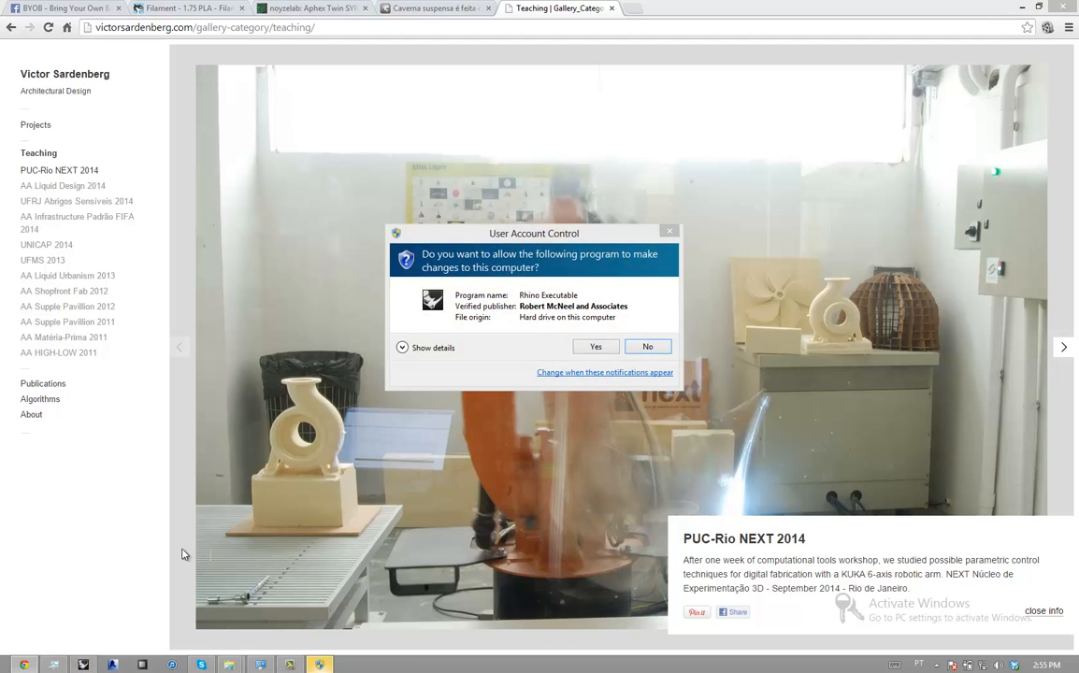
{"action": "left_click", "coordinate": [617, 348]}
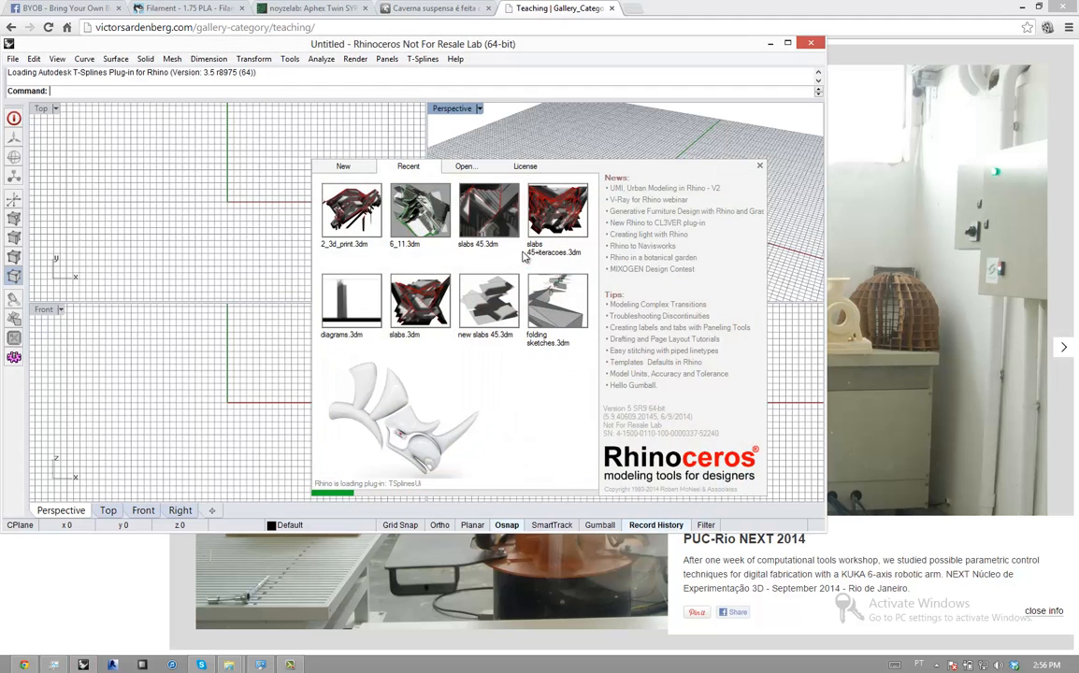
{"action": "left_click", "coordinate": [363, 167]}
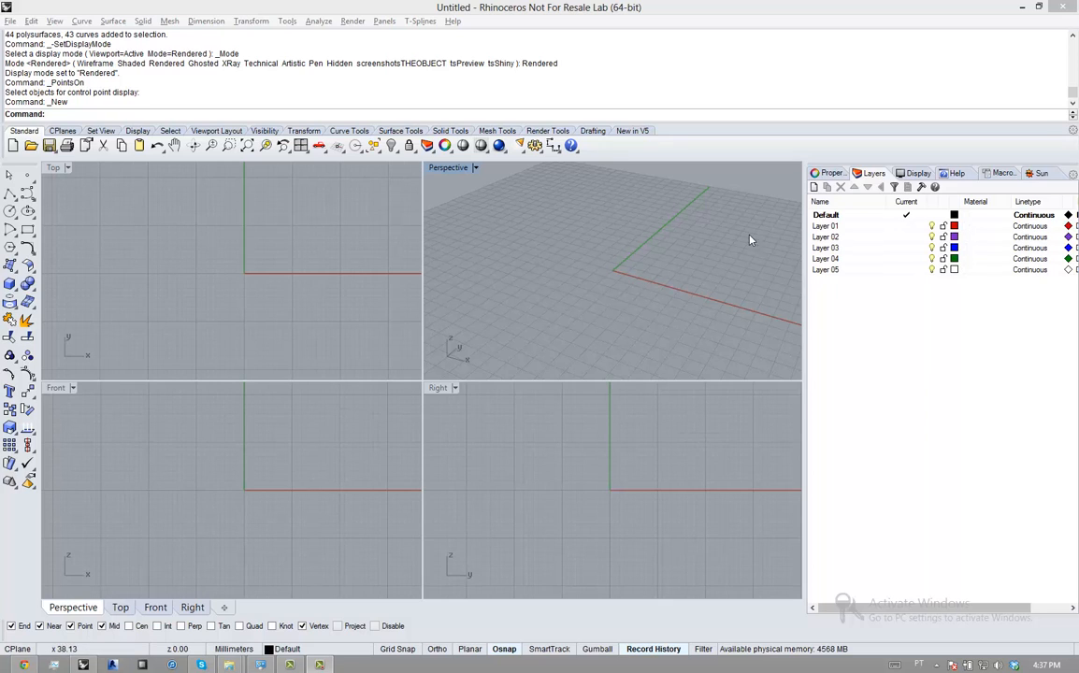
Maximize the Perspective viewport and examine the empty grid at different zoom levels and angles
{"action": "double_click", "coordinate": [446, 171]}
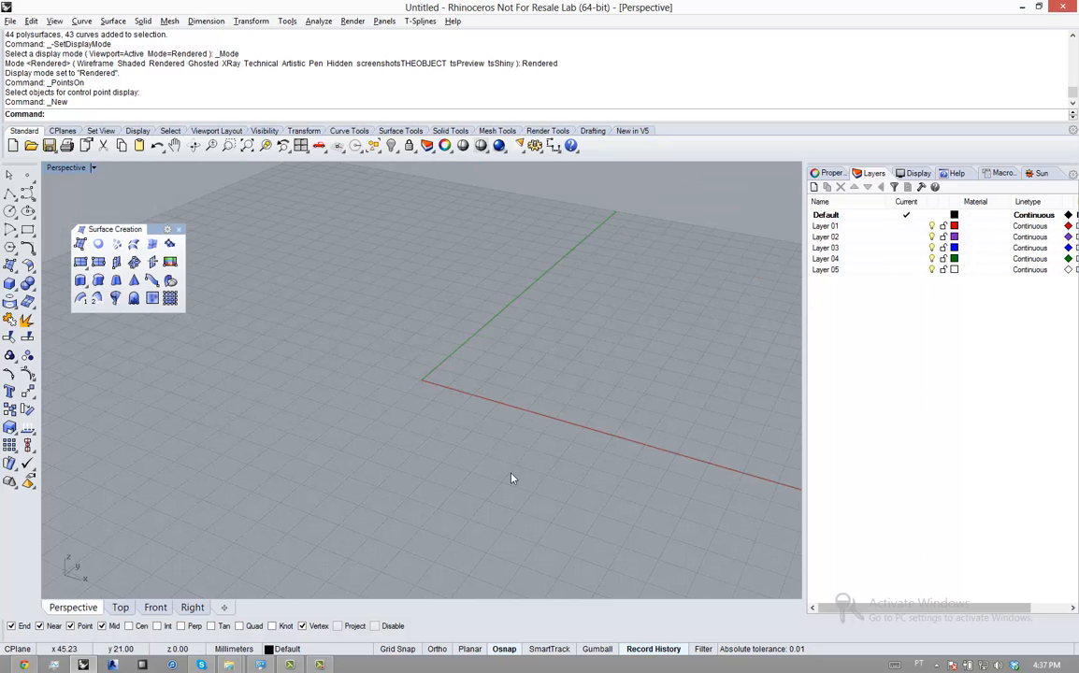
{"action": "scroll", "coordinate": [453, 354], "scroll_direction": "down", "scroll_amount": 3}
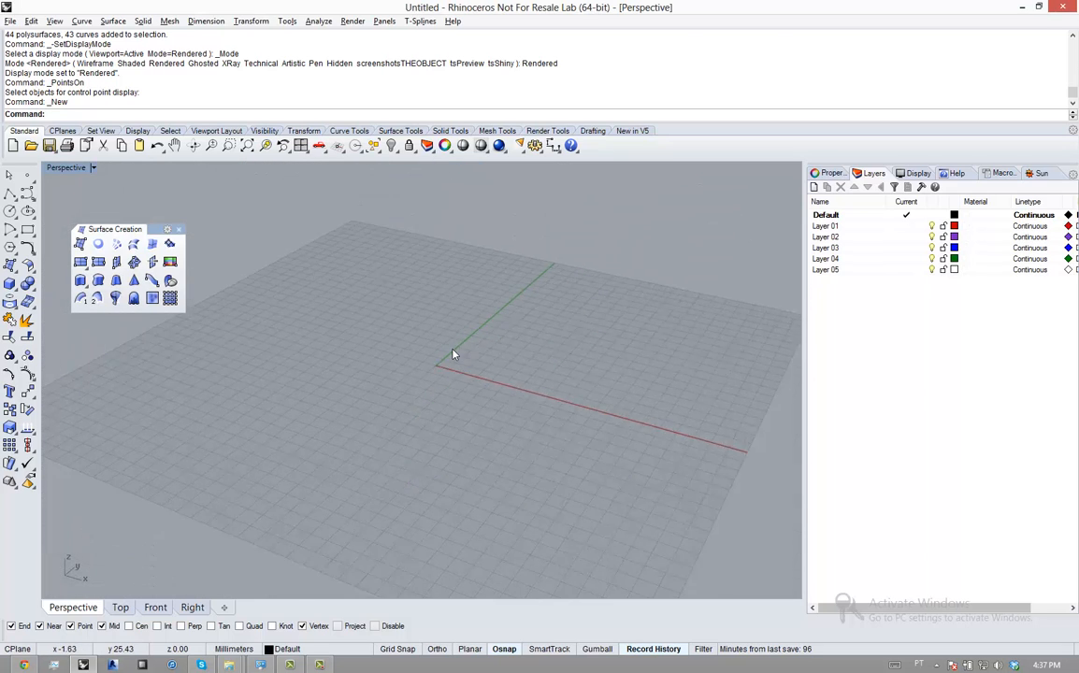
{"action": "scroll", "coordinate": [453, 355], "scroll_direction": "up", "scroll_amount": 3}
{"action": "scroll", "coordinate": [453, 354], "scroll_direction": "up", "scroll_amount": 5}
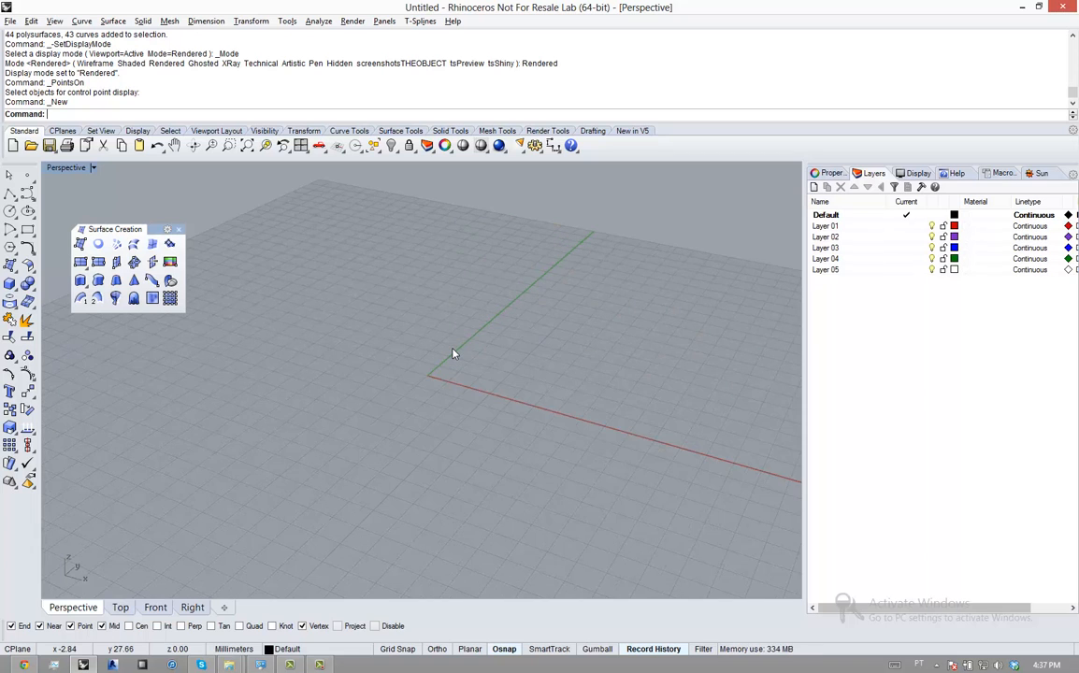
{"action": "scroll", "coordinate": [703, 292], "scroll_direction": "down", "scroll_amount": 5}
{"action": "scroll", "coordinate": [428, 331], "scroll_direction": "down", "scroll_amount": 6}
{"action": "scroll", "coordinate": [583, 313], "scroll_direction": "up", "scroll_amount": 5}
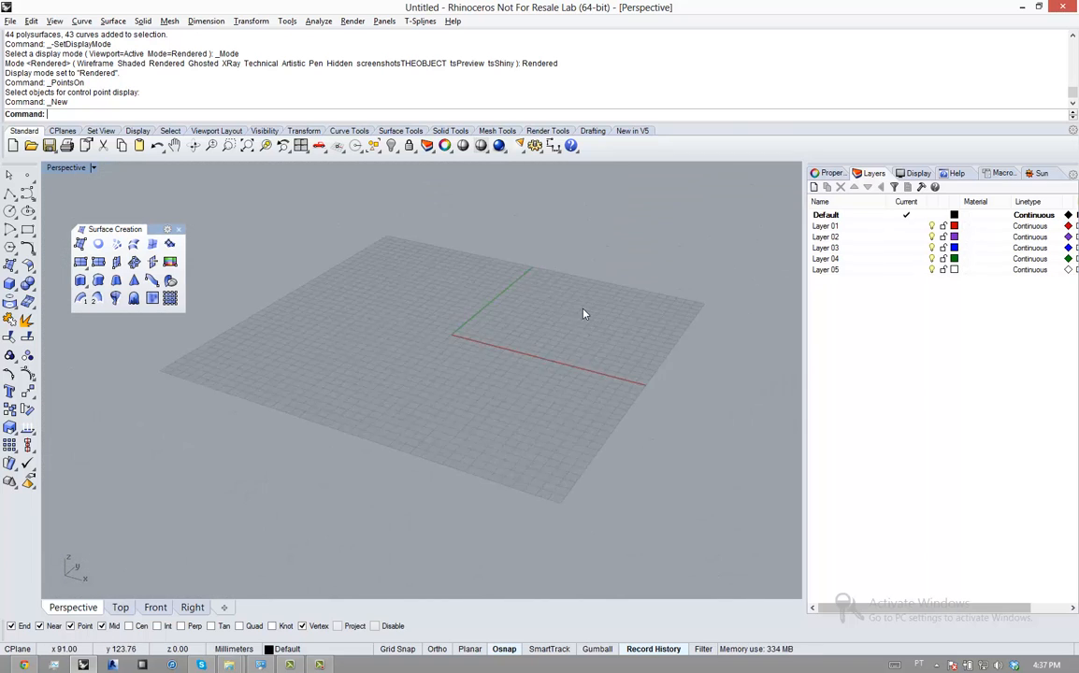
{"action": "right_click_drag", "start_coordinate": [648, 289], "coordinate": [590, 269]}
Restore the four-viewport layout and examine the grid in the Perspective and Top views at different positions and zoom levels
{"action": "double_click", "coordinate": [65, 167]}
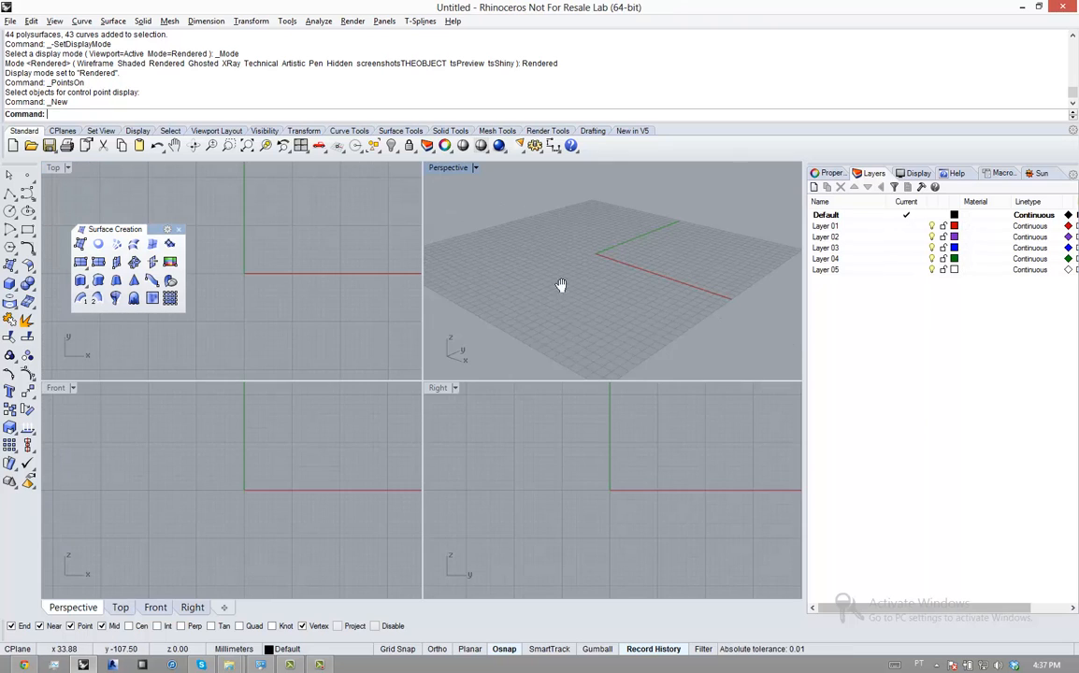
{"action": "mouse_move", "coordinate": [561, 286]}
{"action": "right_mouse_down"}
{"action": "mouse_move", "coordinate": [672, 281]}
{"action": "mouse_move", "coordinate": [564, 320]}
{"action": "mouse_move", "coordinate": [549, 305]}
{"action": "right_mouse_up"}
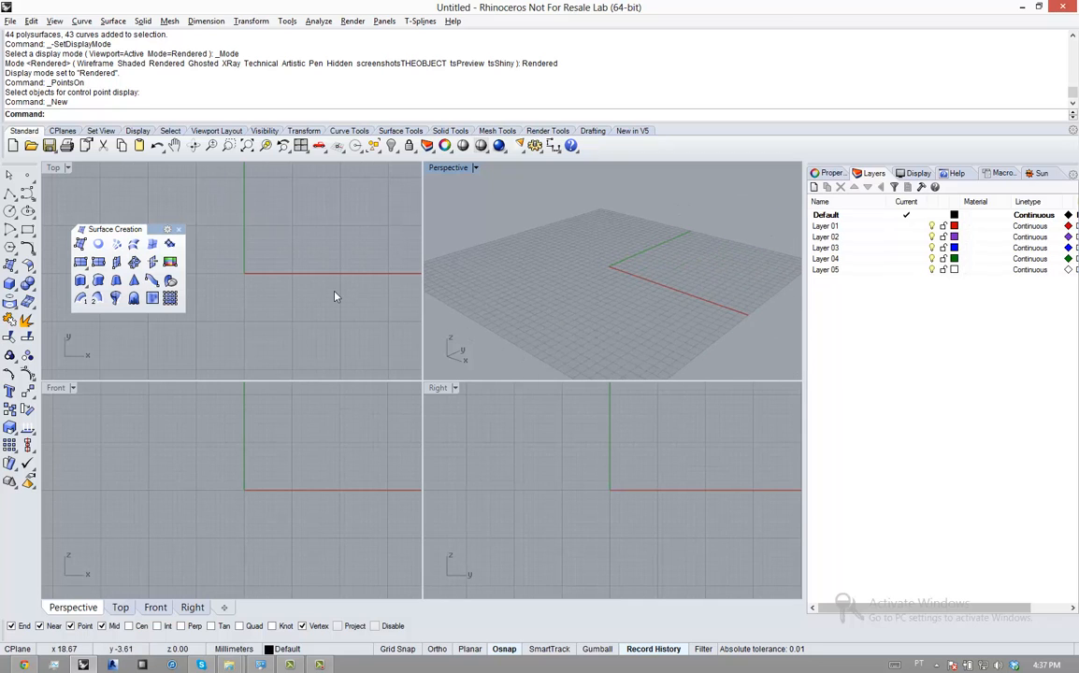
{"action": "left_click", "coordinate": [248, 294]}
{"action": "right_click_drag", "start_coordinate": [222, 294], "coordinate": [216, 289]}
{"action": "scroll", "coordinate": [217, 284], "scroll_direction": "down", "scroll_amount": 3}
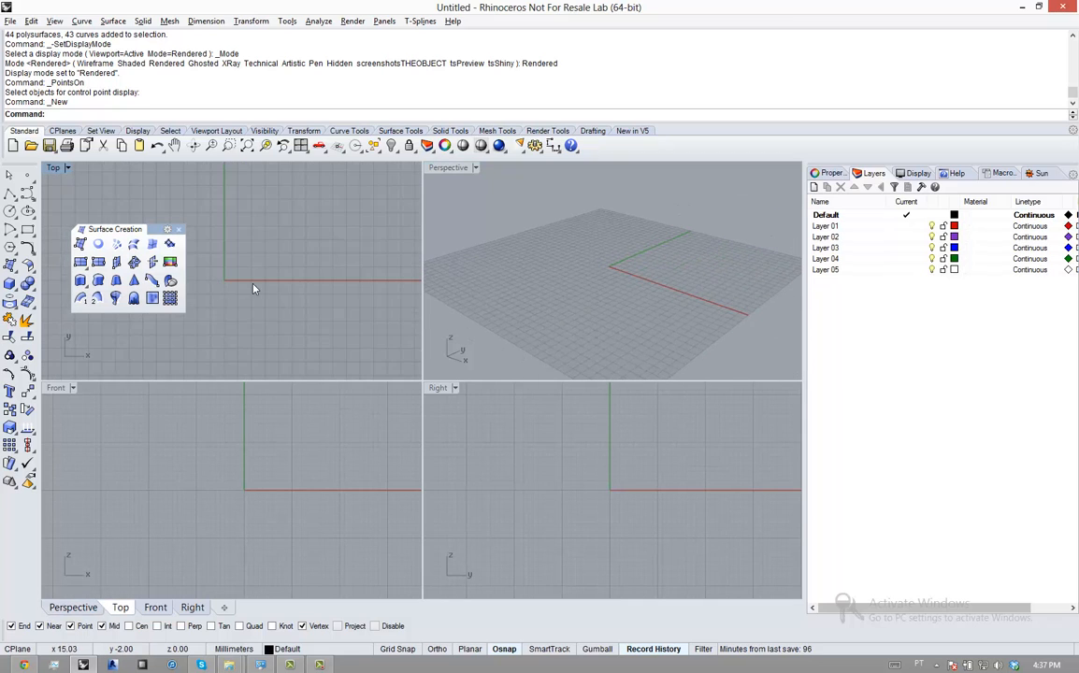
{"action": "scroll", "coordinate": [254, 284], "scroll_direction": "down", "scroll_amount": 4}
{"action": "scroll", "coordinate": [241, 286], "scroll_direction": "down", "scroll_amount": 4}
{"action": "scroll", "coordinate": [241, 286], "scroll_direction": "up", "scroll_amount": 4}
{"action": "scroll", "coordinate": [241, 286], "scroll_direction": "up", "scroll_amount": 5}
{"action": "scroll", "coordinate": [243, 294], "scroll_direction": "down", "scroll_amount": 5}
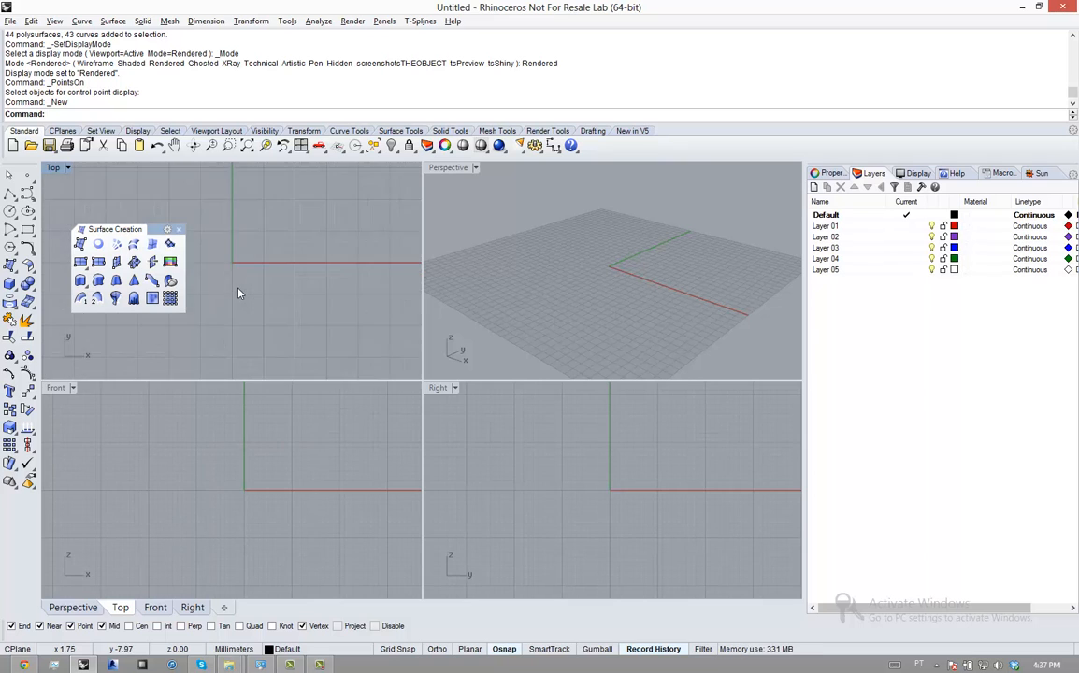
{"action": "scroll", "coordinate": [249, 295], "scroll_direction": "up", "scroll_amount": 4}
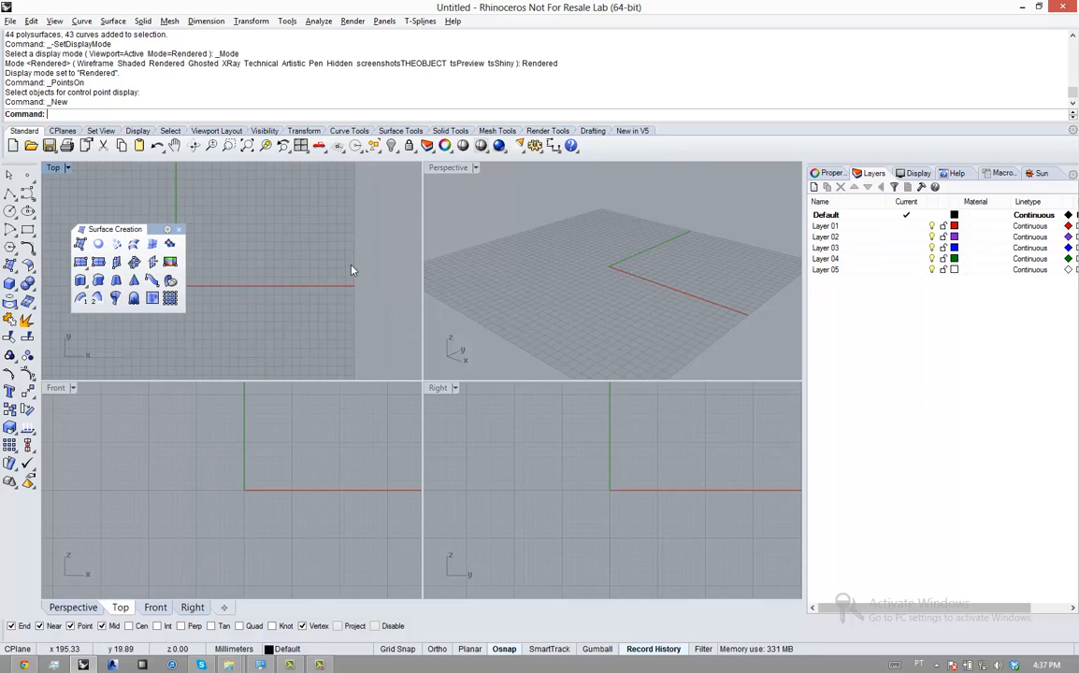
{"action": "right_click_drag", "start_coordinate": [350, 268], "coordinate": [334, 246]}
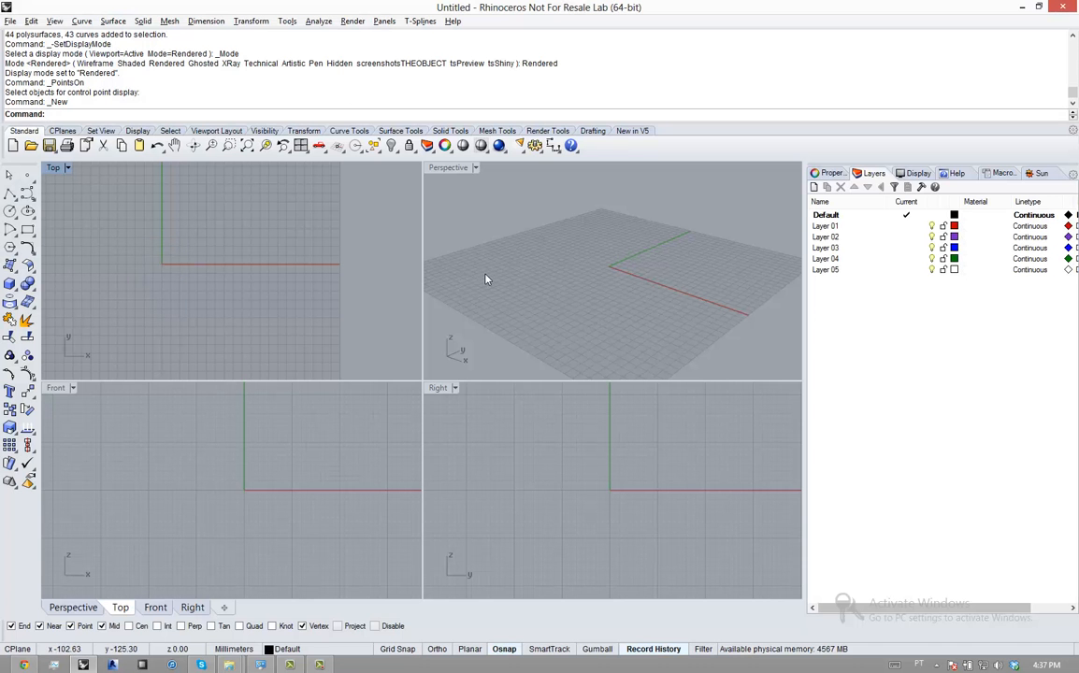
Maximize the Perspective viewport and view the whole grid from a higher angle
{"action": "left_click", "coordinate": [449, 169]}
{"action": "double_click", "coordinate": [449, 169]}
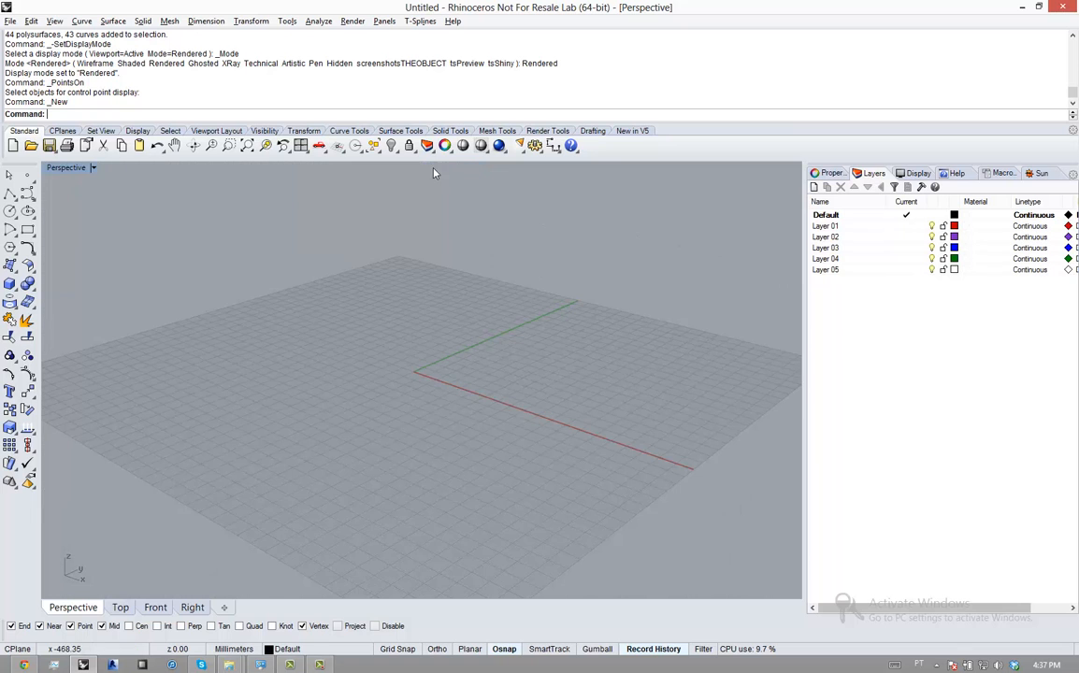
{"action": "right_click_drag", "start_coordinate": [359, 277], "coordinate": [332, 304]}
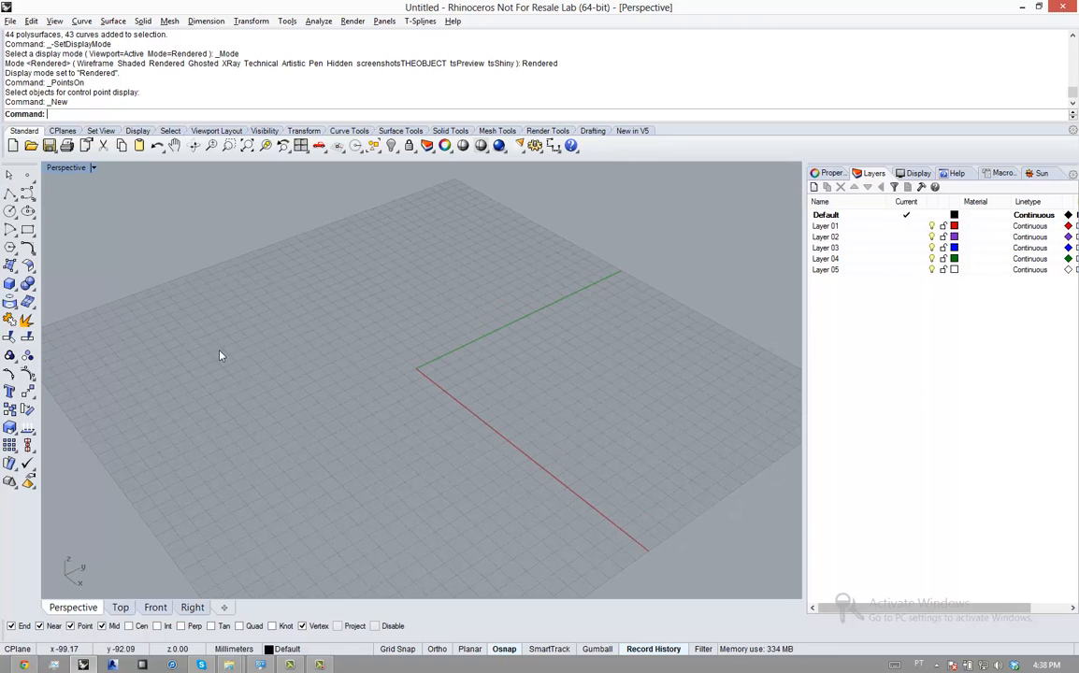
{"action": "scroll", "coordinate": [280, 341], "scroll_direction": "down", "scroll_amount": 5}
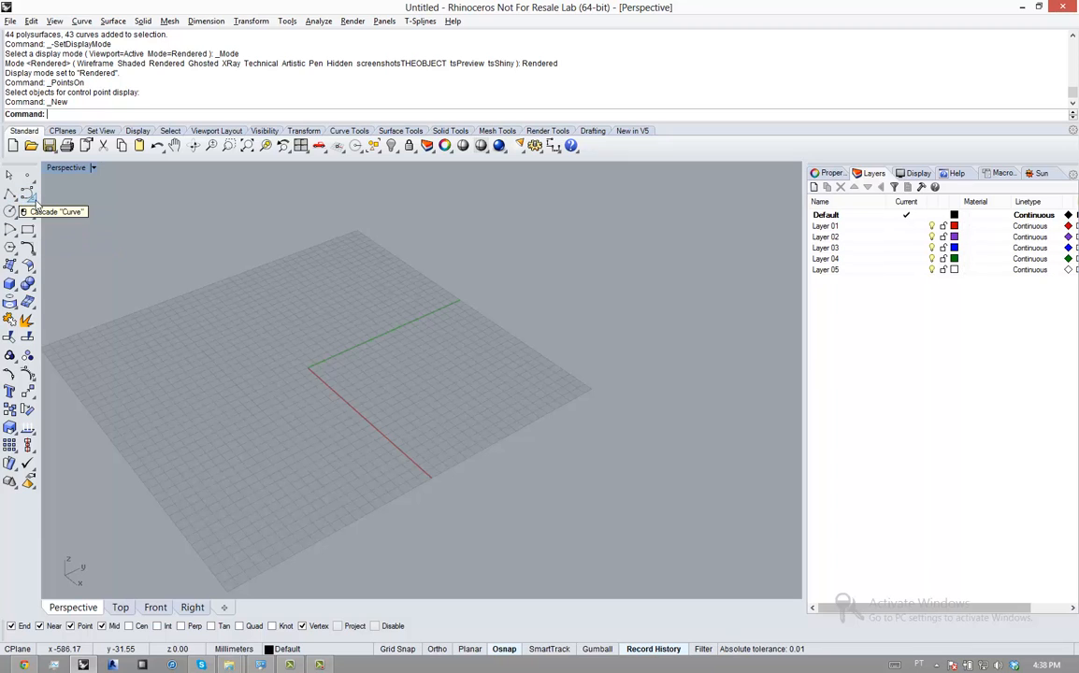
Draw a large closed pear-shaped control point curve of degree 3 on the grid around the origin
{"action": "left_click", "coordinate": [33, 197]}
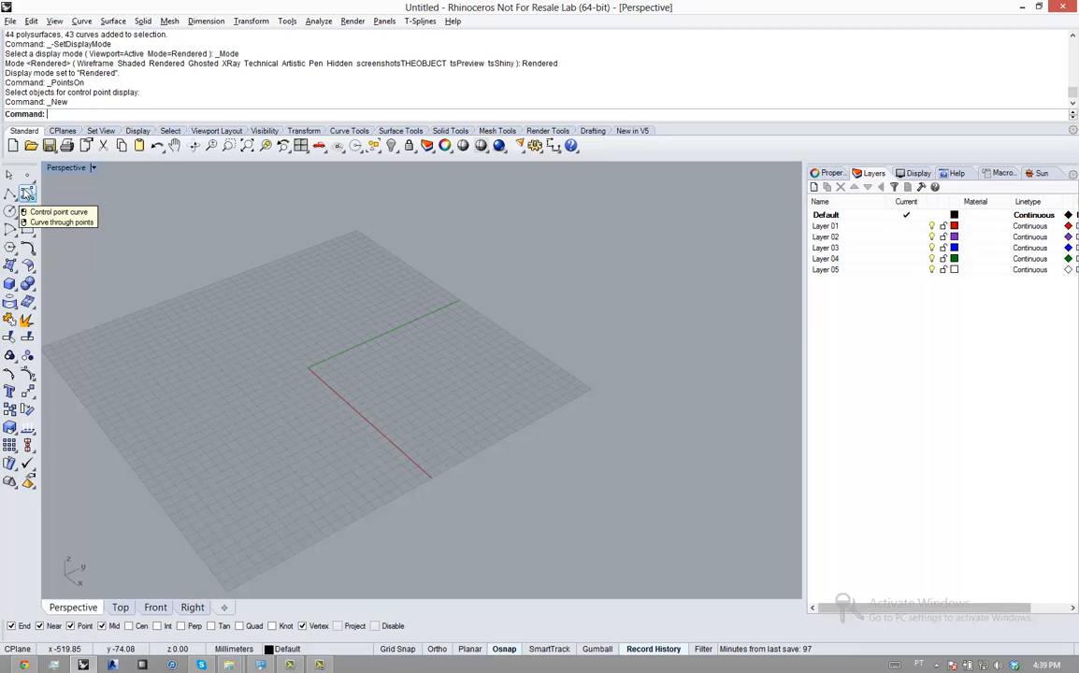
{"action": "type", "text": "Curve"}
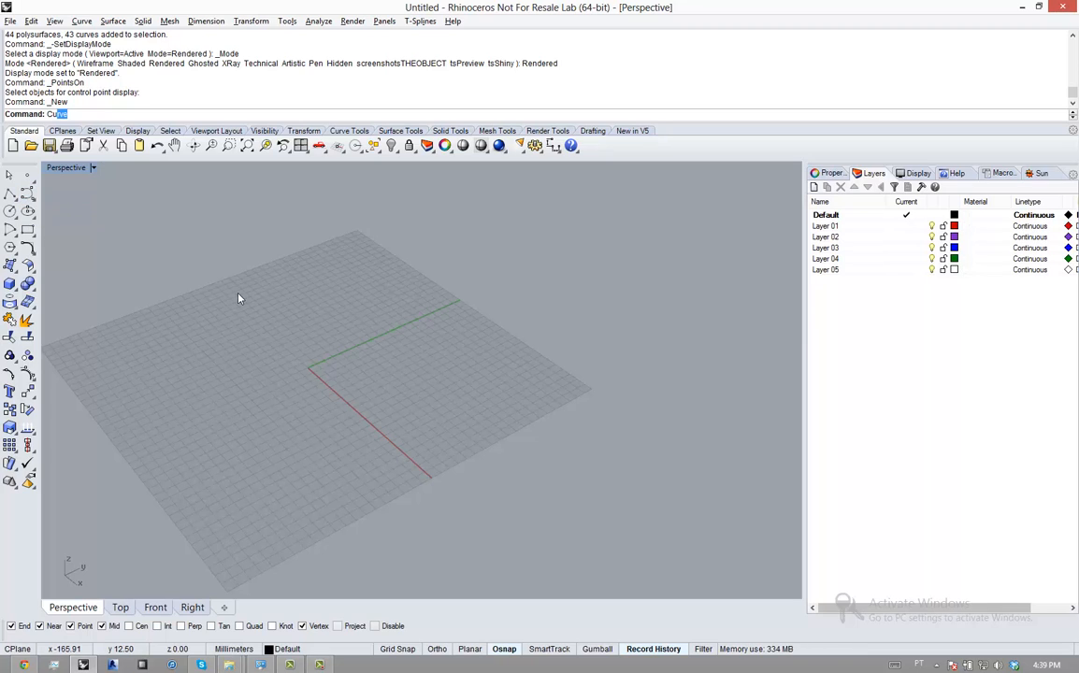
{"action": "key", "text": "Return"}
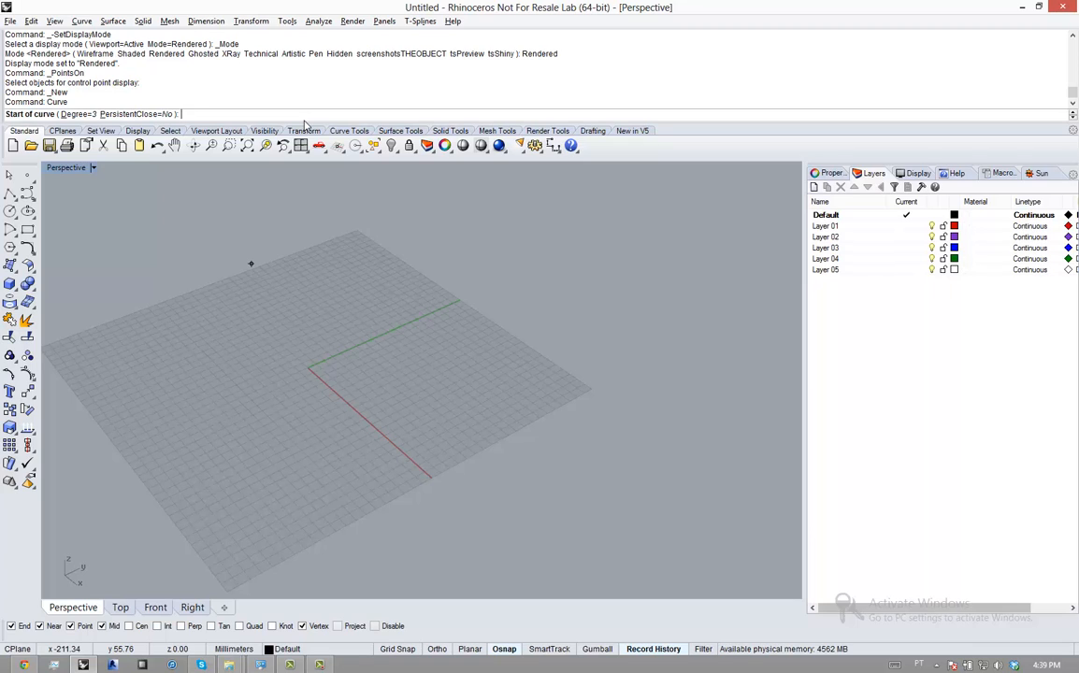
{"action": "left_click", "coordinate": [311, 284]}
{"action": "left_click", "coordinate": [356, 253]}
{"action": "left_click", "coordinate": [415, 261]}
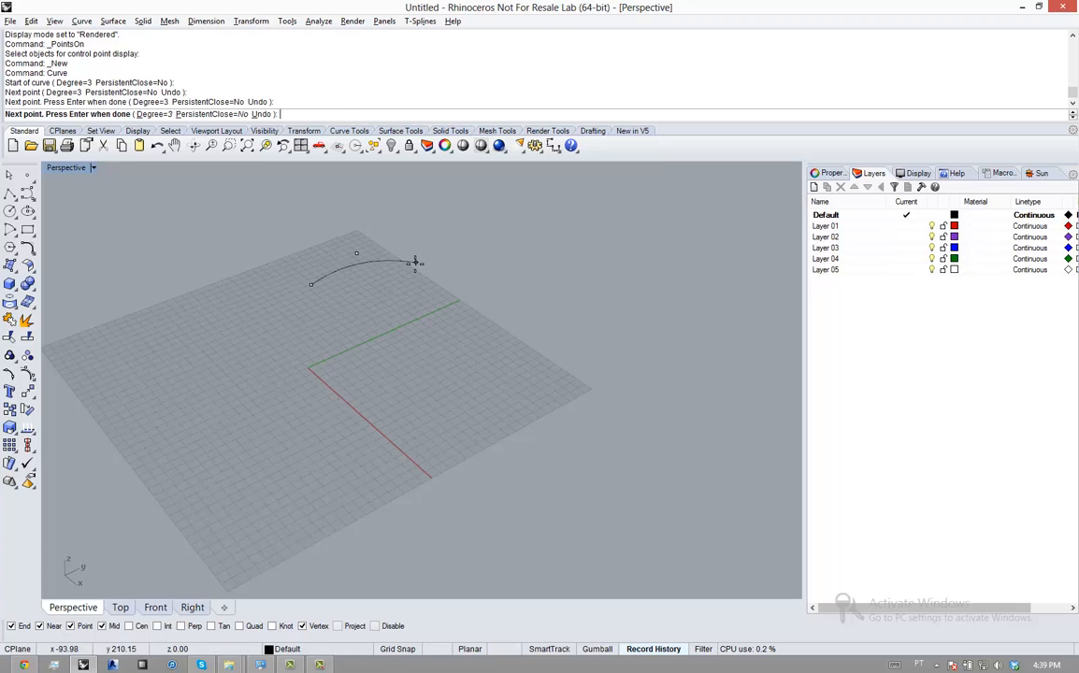
{"action": "left_click", "coordinate": [363, 312]}
{"action": "left_click", "coordinate": [471, 372]}
{"action": "left_click", "coordinate": [480, 393]}
{"action": "left_click", "coordinate": [421, 459]}
{"action": "left_click", "coordinate": [336, 493]}
{"action": "left_click", "coordinate": [252, 476]}
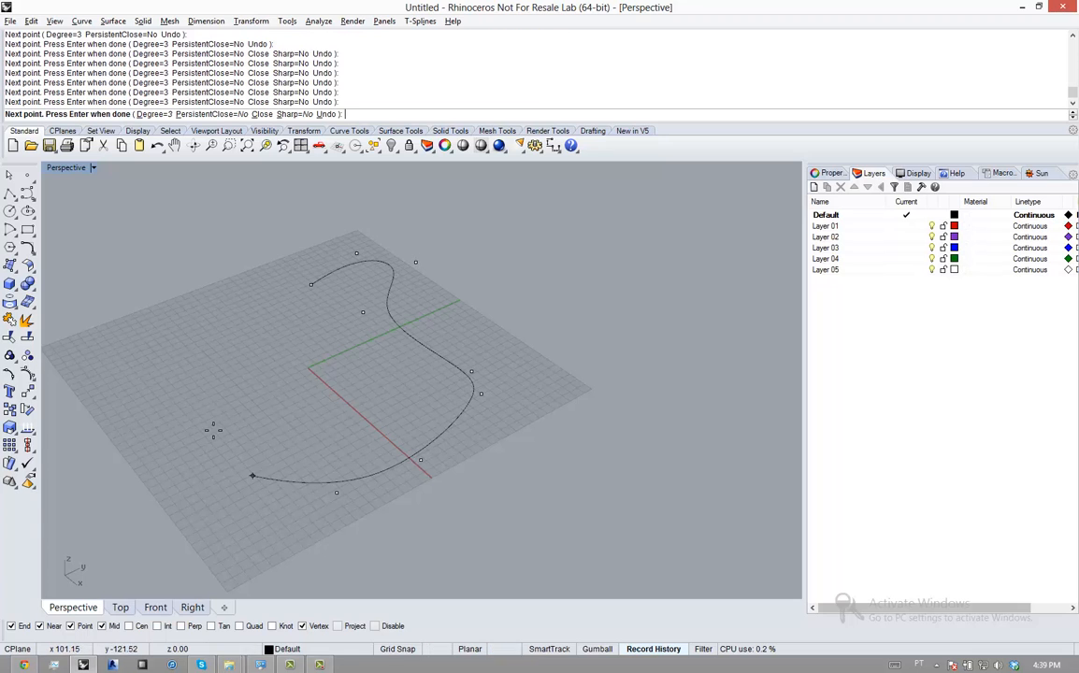
{"action": "left_click", "coordinate": [209, 422]}
{"action": "left_click", "coordinate": [211, 373]}
{"action": "left_click", "coordinate": [245, 351]}
{"action": "left_click", "coordinate": [266, 318]}
{"action": "left_click", "coordinate": [244, 301]}
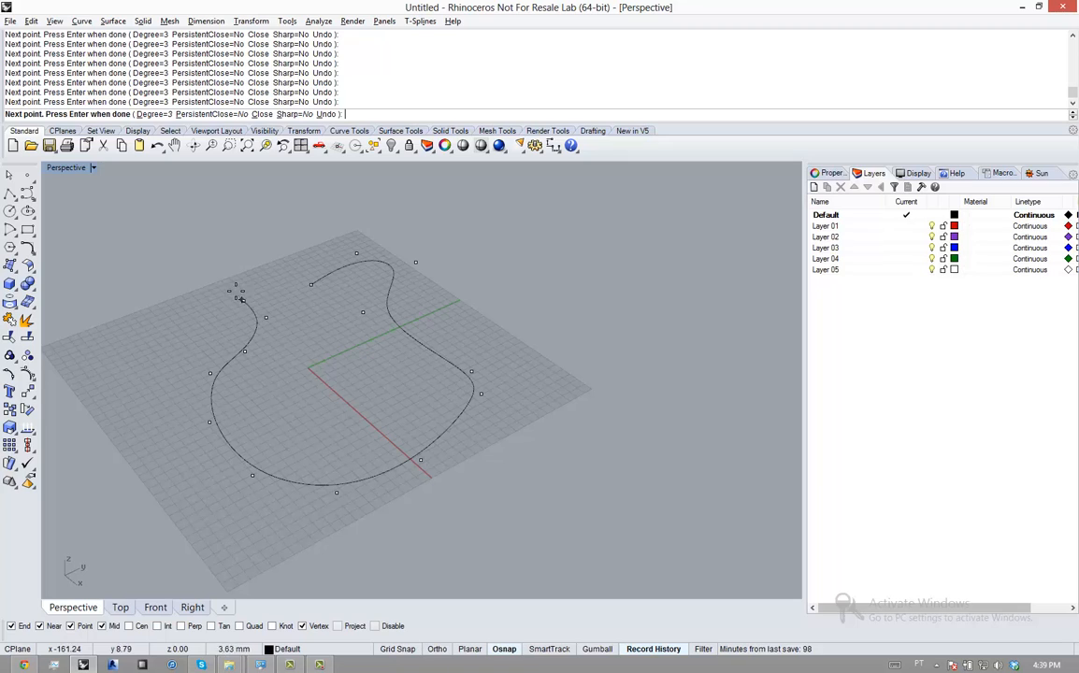
{"action": "left_click", "coordinate": [309, 284]}
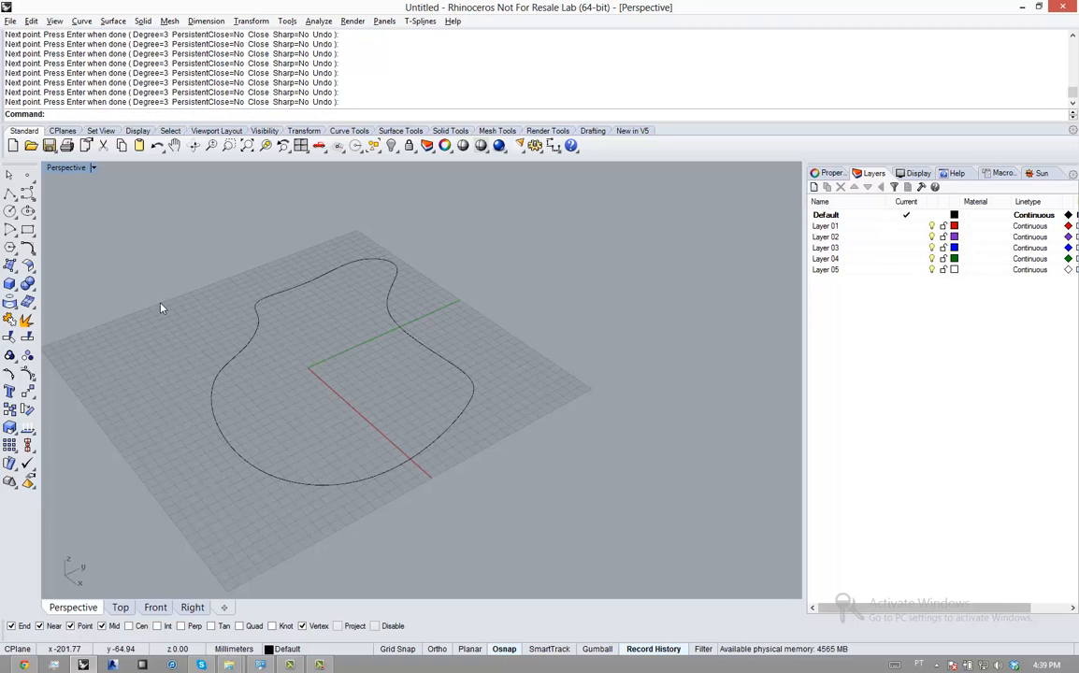
Draw a second, smaller closed degree 3 control point curve of similar shape inside the large outline
{"action": "key", "text": "Return"}
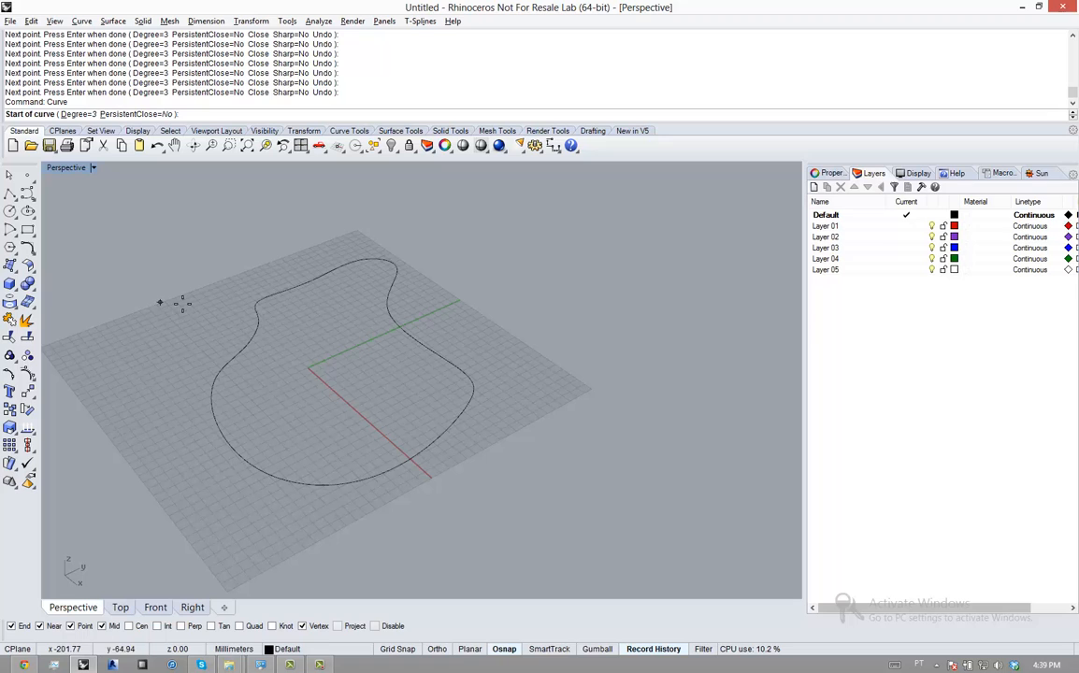
{"action": "left_click", "coordinate": [300, 314]}
{"action": "left_click", "coordinate": [331, 310]}
{"action": "left_click", "coordinate": [357, 319]}
{"action": "left_click", "coordinate": [355, 338]}
{"action": "left_click", "coordinate": [406, 361]}
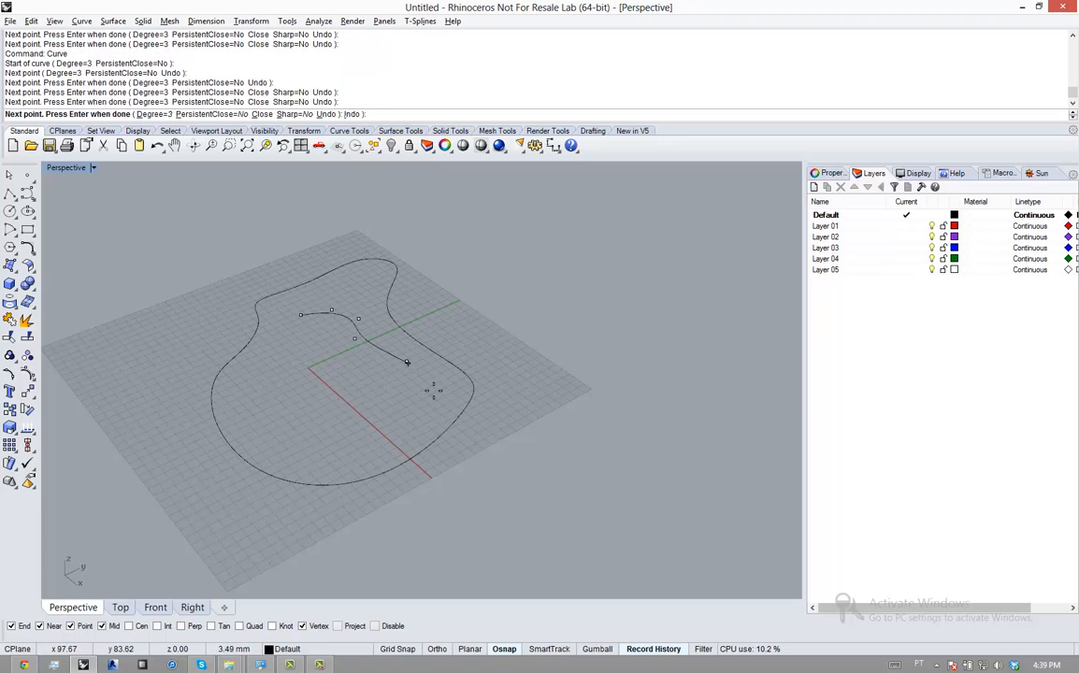
{"action": "left_click", "coordinate": [435, 382]}
{"action": "left_click", "coordinate": [416, 410]}
{"action": "left_click", "coordinate": [381, 434]}
{"action": "left_click", "coordinate": [309, 452]}
{"action": "left_click", "coordinate": [279, 443]}
{"action": "left_click", "coordinate": [249, 418]}
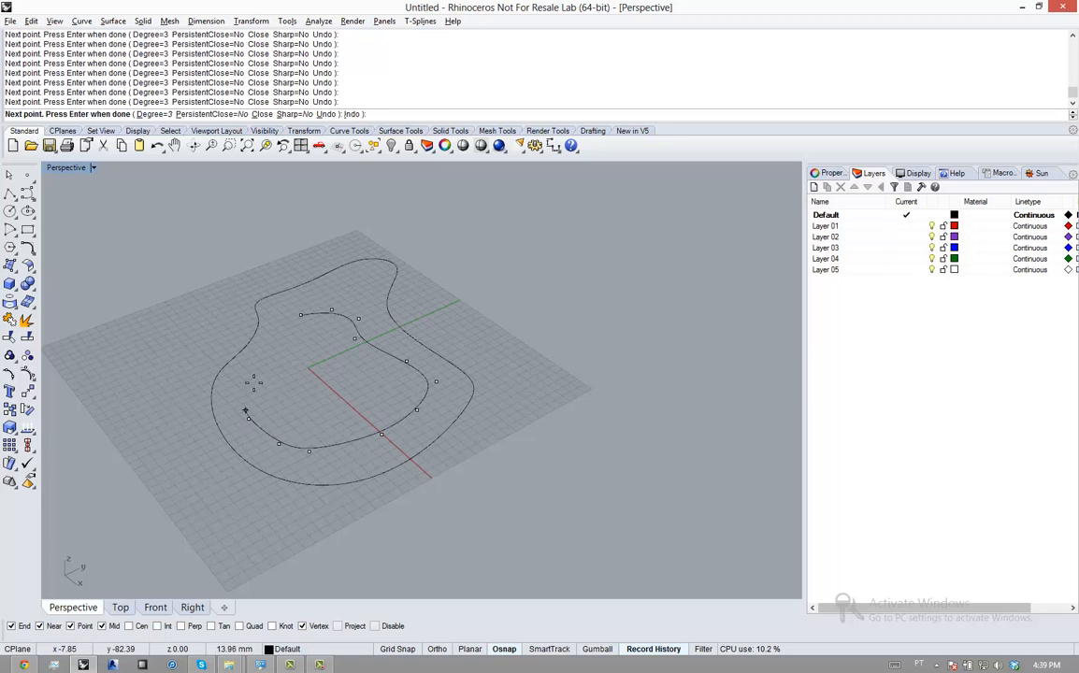
{"action": "left_click", "coordinate": [252, 383]}
{"action": "left_click", "coordinate": [279, 355]}
{"action": "left_click", "coordinate": [283, 336]}
{"action": "left_click", "coordinate": [277, 316]}
{"action": "left_click", "coordinate": [300, 314]}
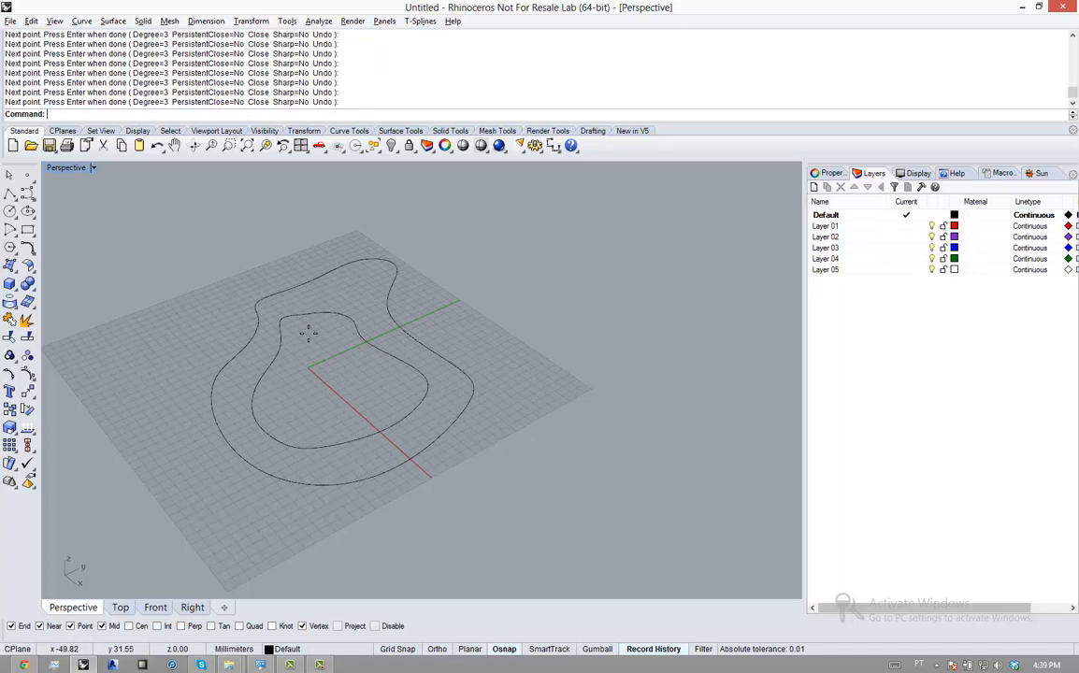
Draw a third, smallest closed degree 3 control point curve near the origin, inside the second curve
{"action": "right_click", "coordinate": [309, 336]}
{"action": "left_click", "coordinate": [321, 351]}
{"action": "left_click", "coordinate": [356, 363]}
{"action": "left_click", "coordinate": [374, 379]}
{"action": "left_click", "coordinate": [351, 407]}
{"action": "left_click", "coordinate": [306, 409]}
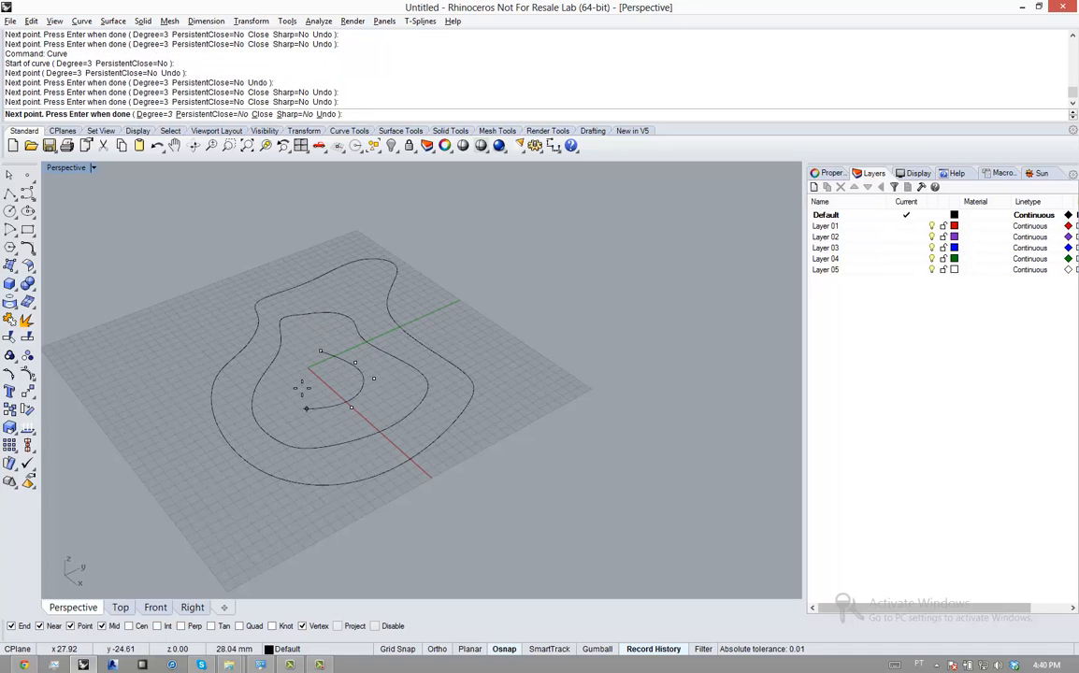
{"action": "left_click", "coordinate": [302, 385]}
{"action": "left_click", "coordinate": [315, 368]}
{"action": "left_click", "coordinate": [307, 353]}
{"action": "left_click", "coordinate": [321, 352]}
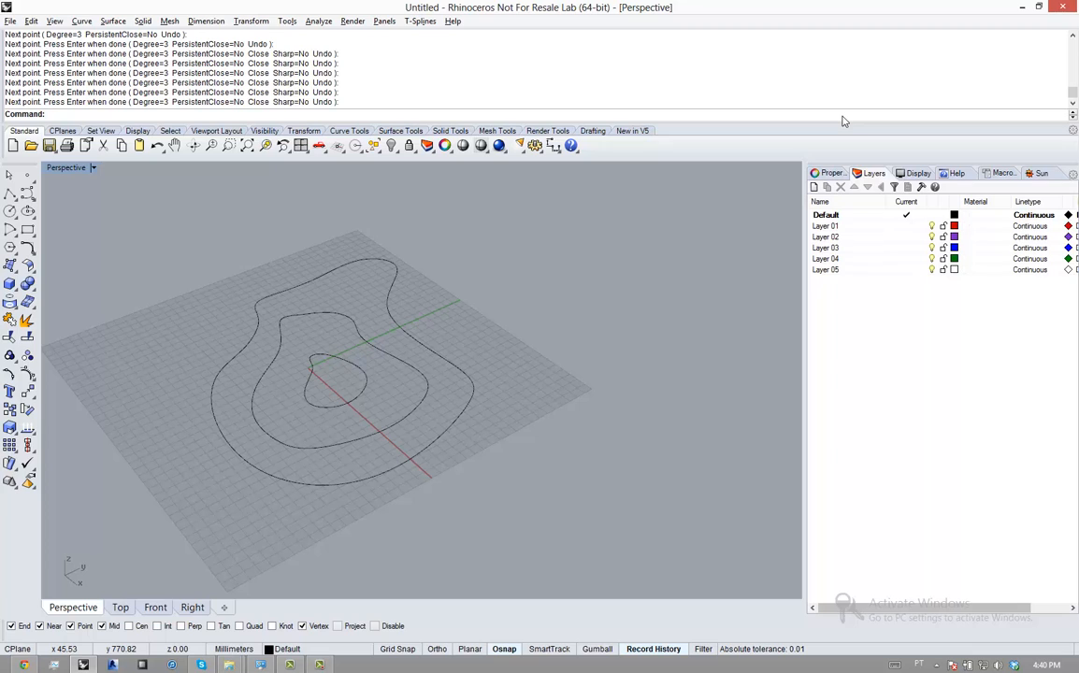
Look over the viewport properties and return to the layer list
{"action": "left_click", "coordinate": [830, 173]}
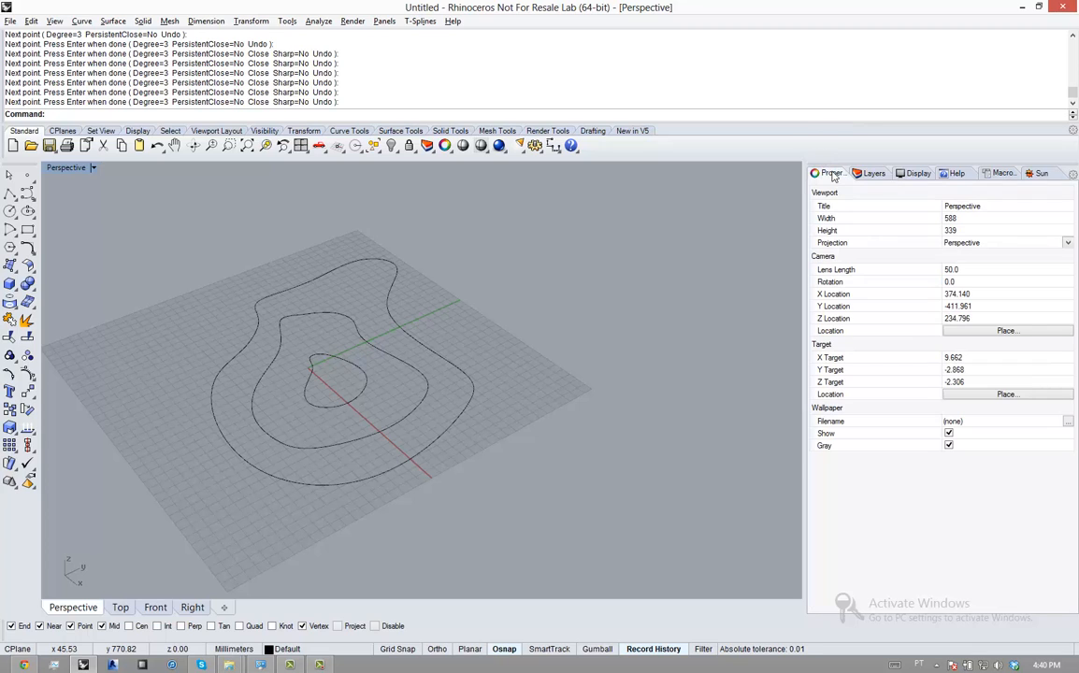
{"action": "left_click", "coordinate": [869, 174]}
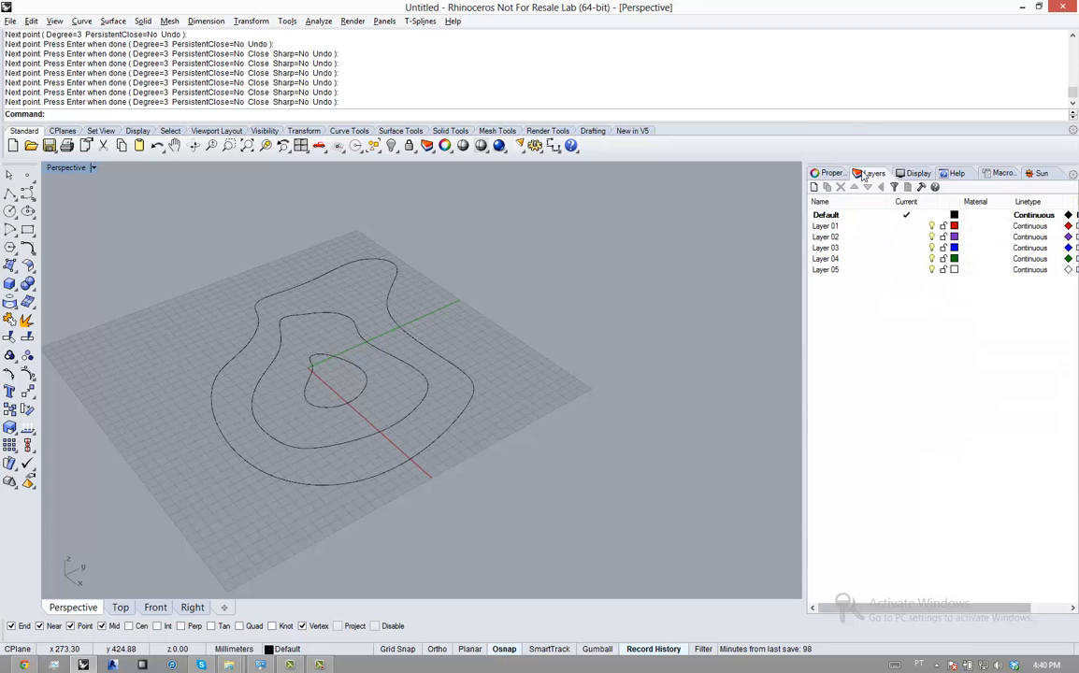
Look over the display settings, the help page, the list of available panels and the sun options
{"action": "left_click", "coordinate": [921, 175]}
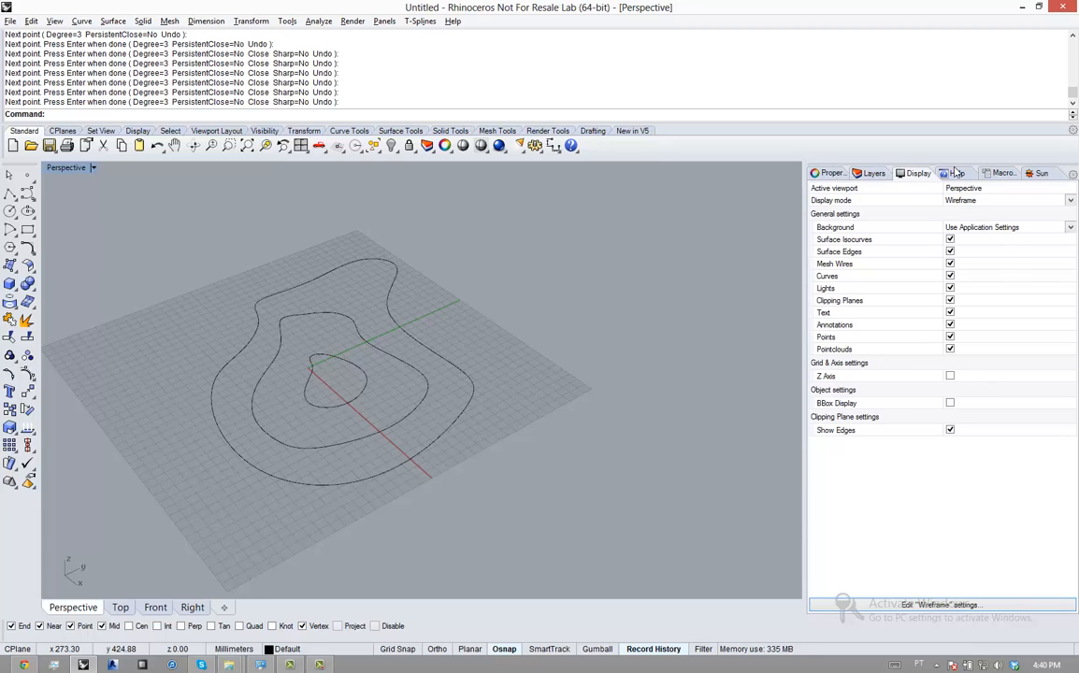
{"action": "left_click", "coordinate": [954, 173]}
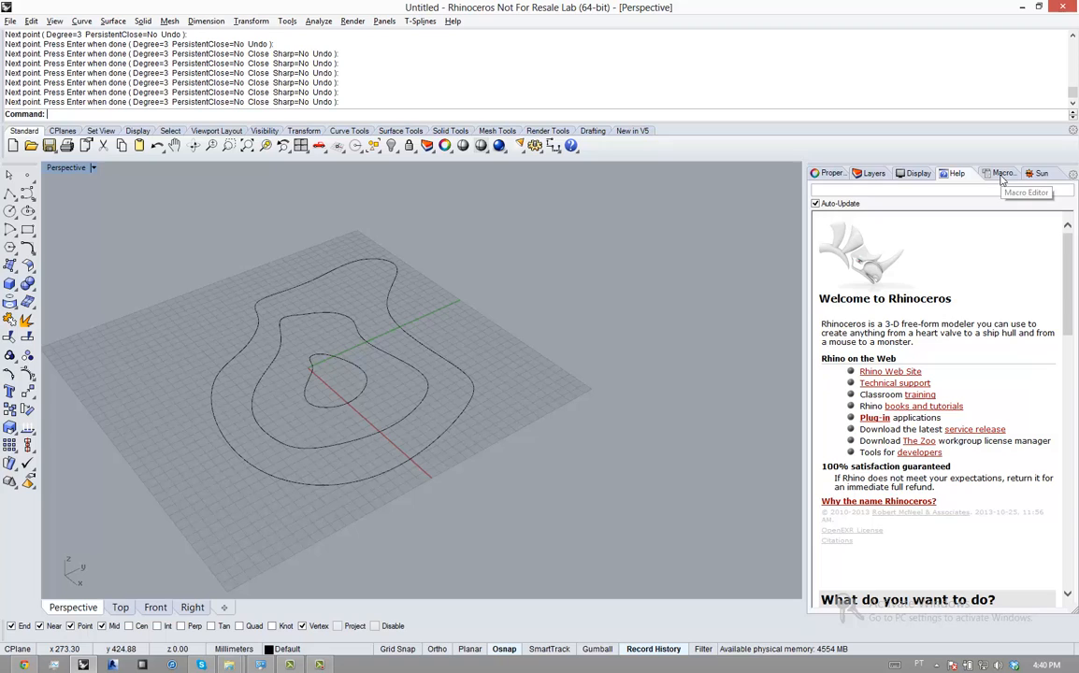
{"action": "left_click", "coordinate": [1069, 174]}
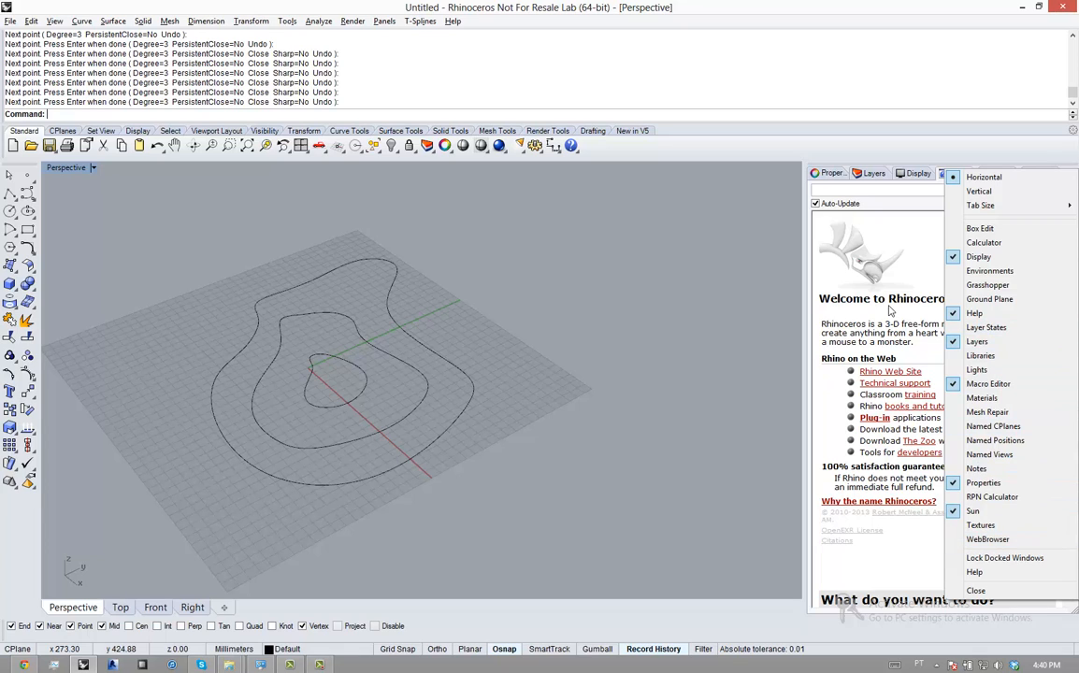
{"action": "left_click", "coordinate": [891, 312]}
{"action": "left_click", "coordinate": [1040, 176]}
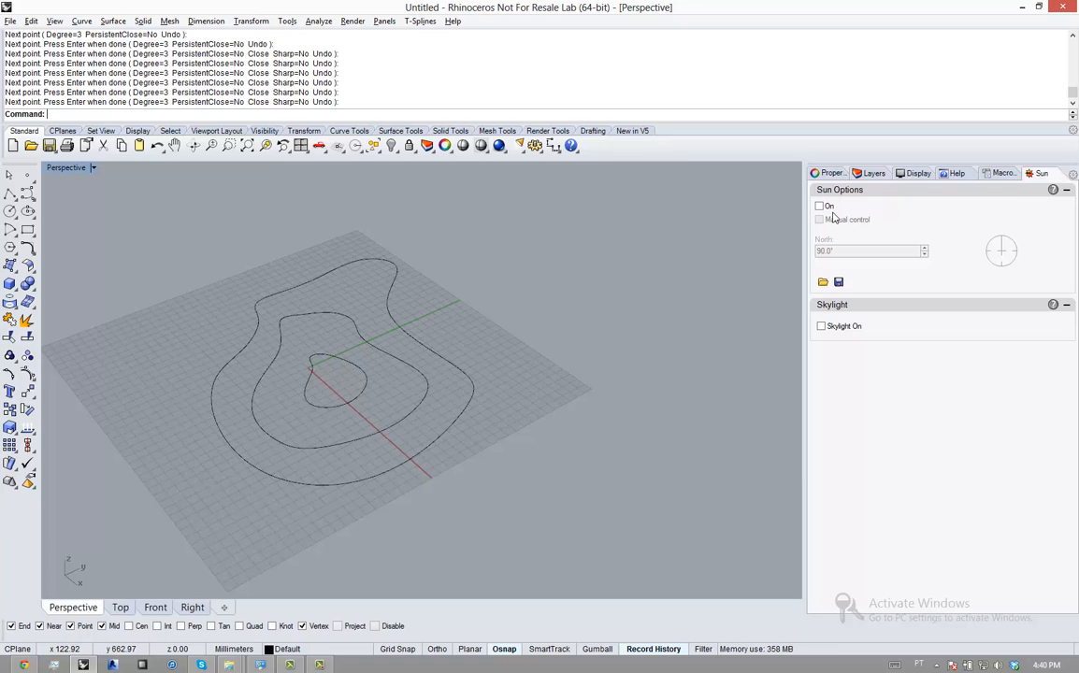
Rename the Default layer as "1 - Curvas"
{"action": "left_click", "coordinate": [883, 175]}
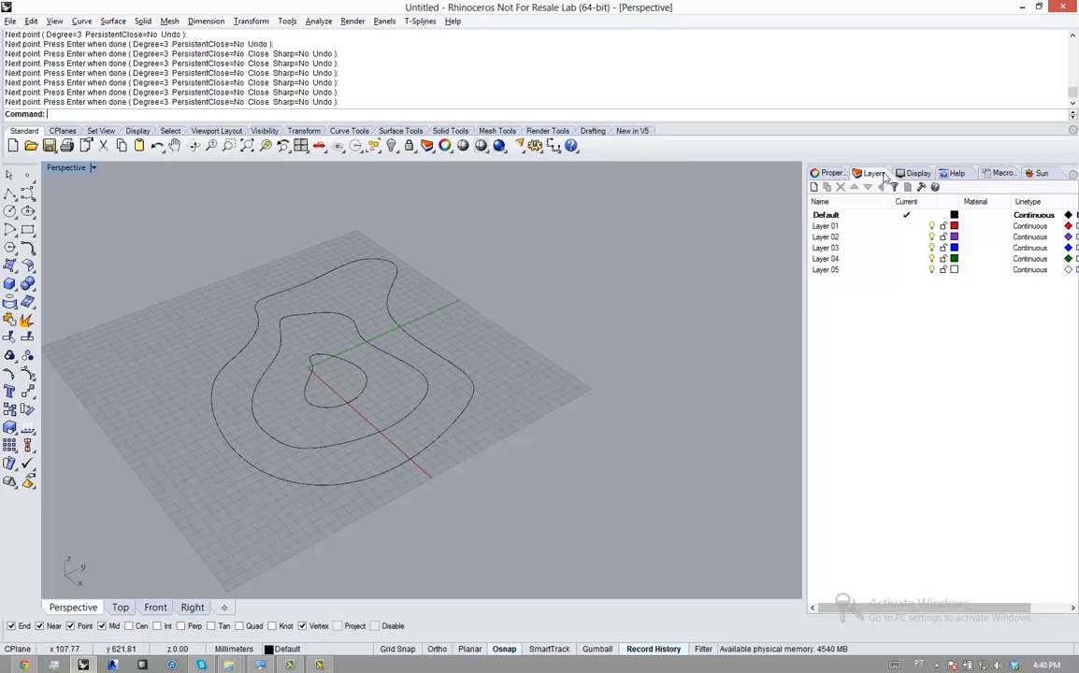
{"action": "left_click", "coordinate": [829, 216]}
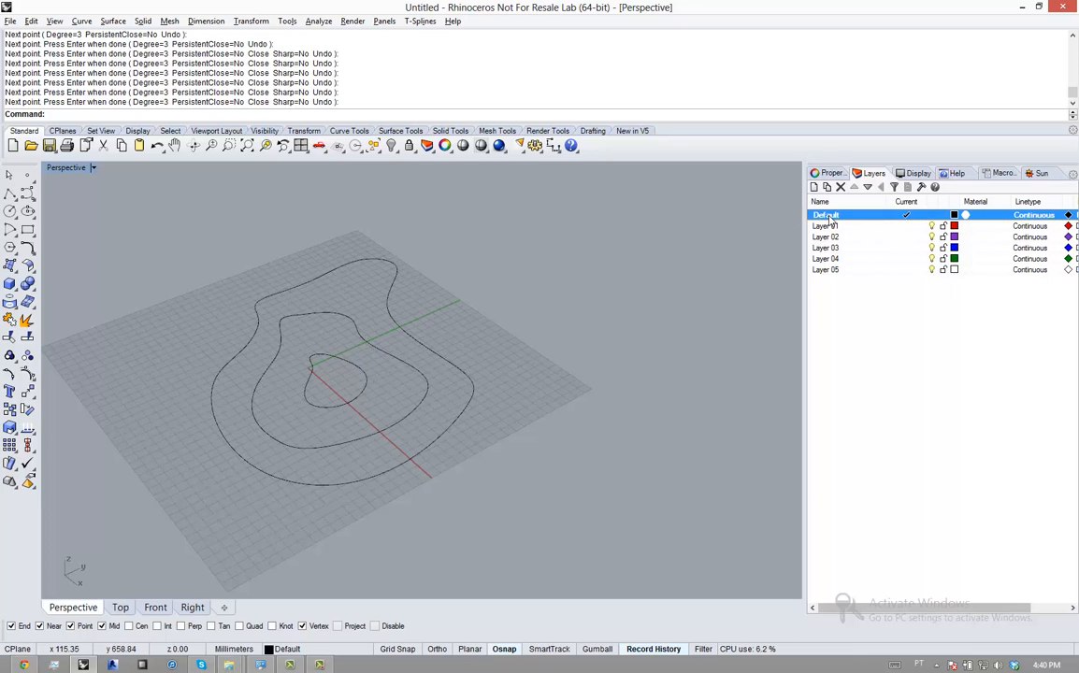
{"action": "left_click", "coordinate": [829, 217]}
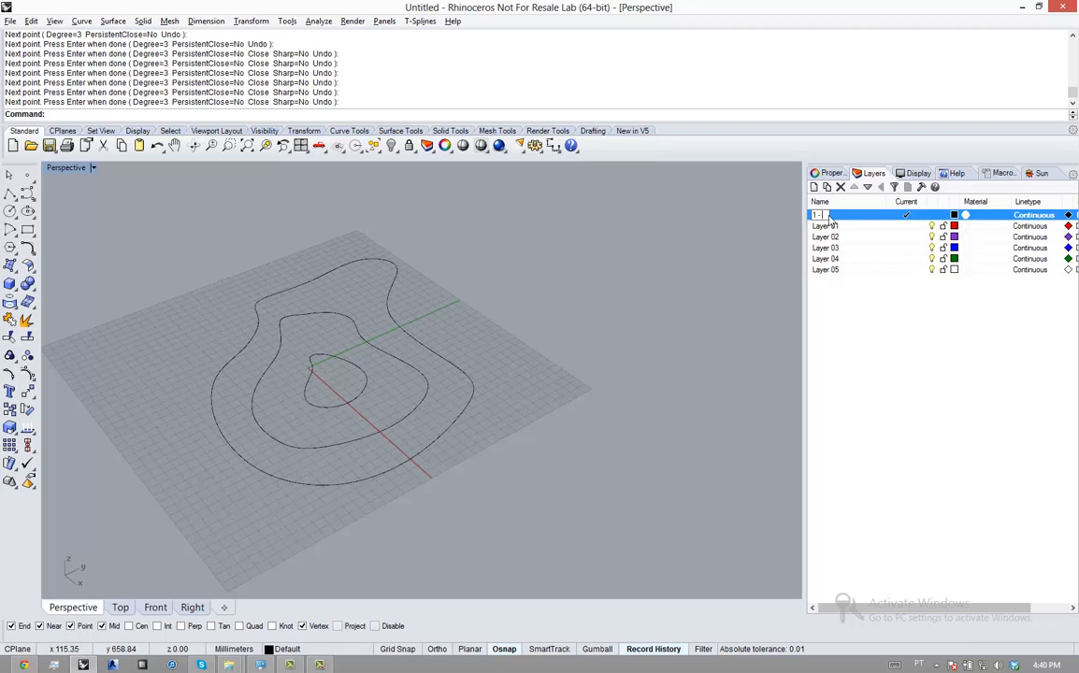
{"action": "type", "text": "Curvas"}
{"action": "key", "text": "Return"}
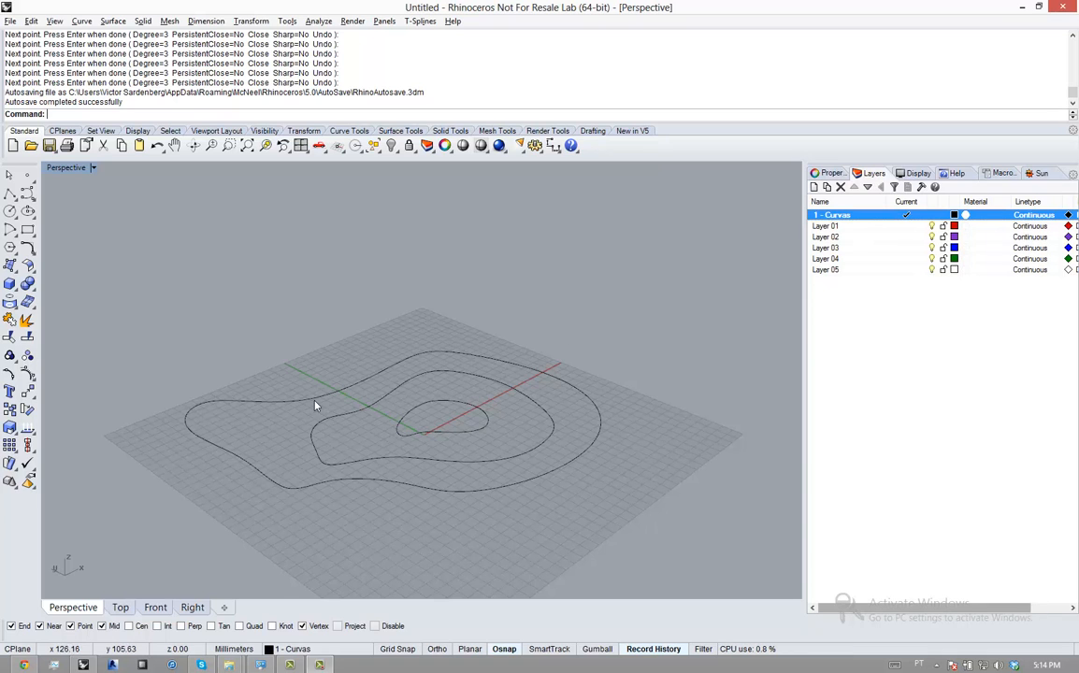
Raise the middle closed curve vertically above the grid in the perspective view and deselect it
{"action": "right_click_drag", "start_coordinate": [315, 405], "coordinate": [445, 420]}
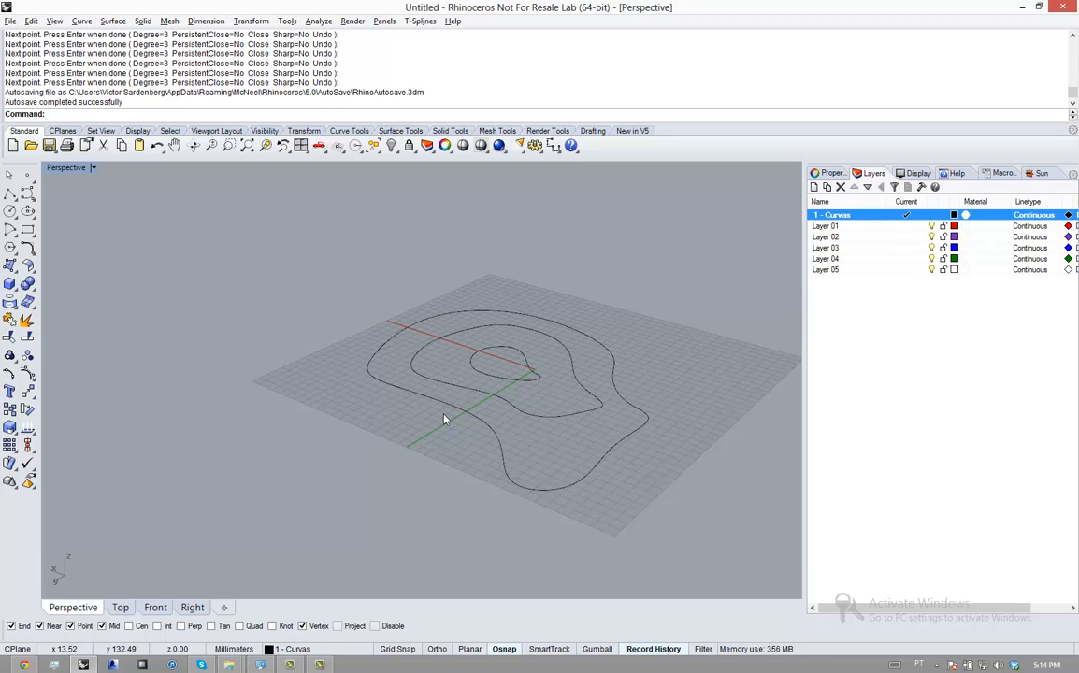
{"action": "scroll", "coordinate": [467, 398], "scroll_direction": "down", "scroll_amount": 2}
{"action": "scroll", "coordinate": [509, 430], "scroll_direction": "up", "scroll_amount": 2}
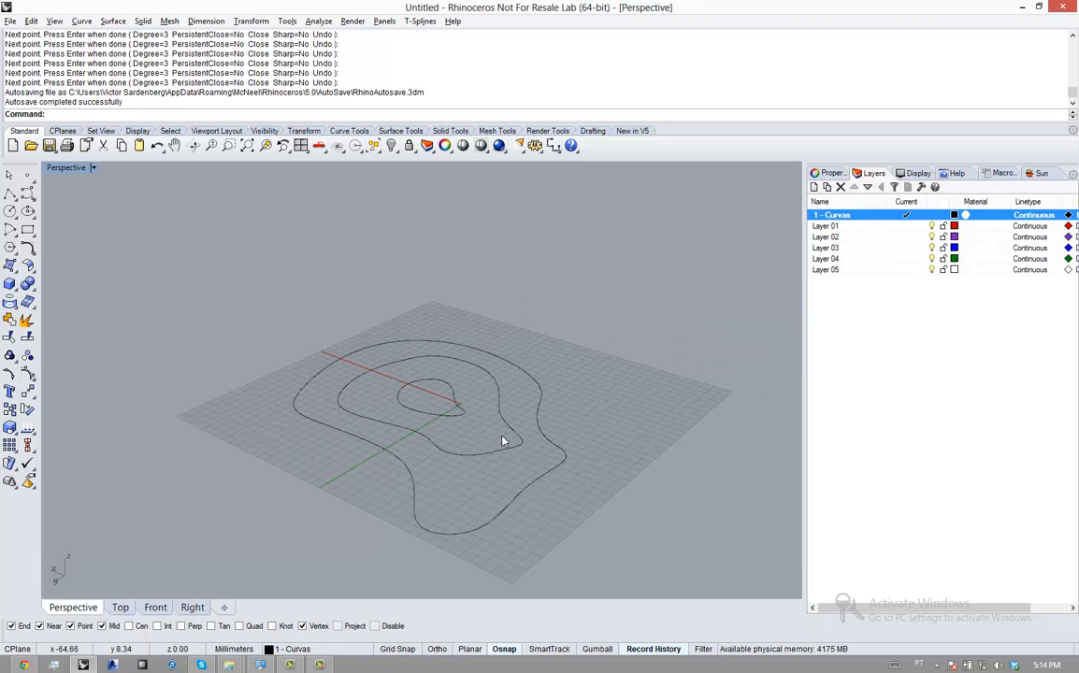
{"action": "scroll", "coordinate": [470, 482], "scroll_direction": "up", "scroll_amount": 1}
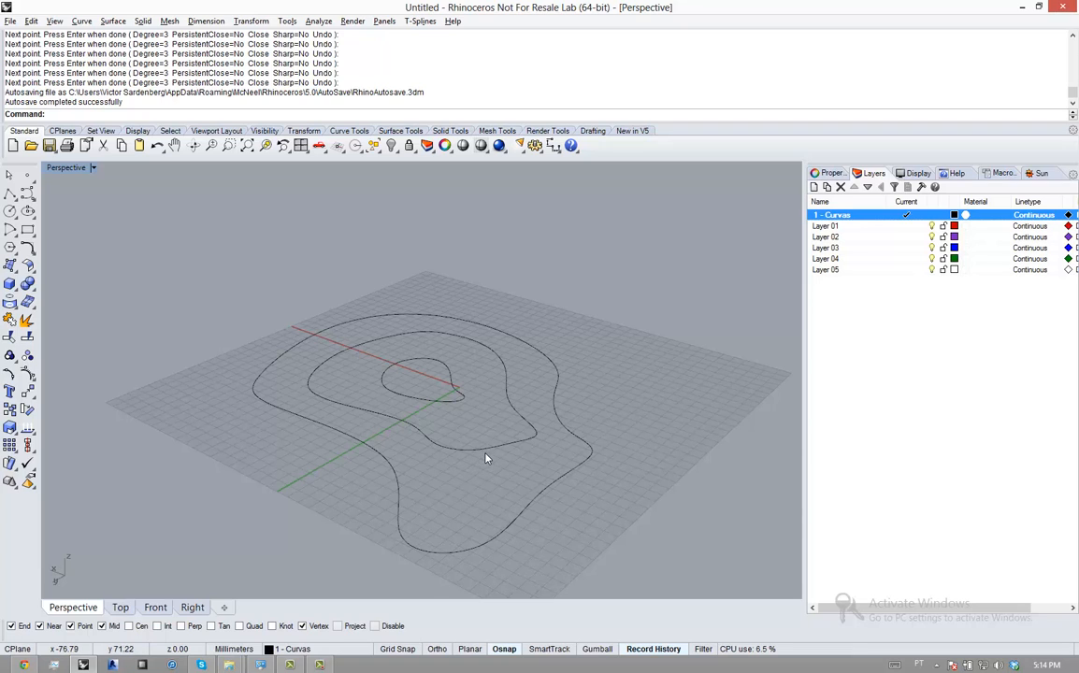
{"action": "left_click", "coordinate": [488, 453]}
{"action": "left_click_drag", "start_coordinate": [487, 453], "coordinate": [588, 280]}
{"action": "left_click", "coordinate": [580, 302]}
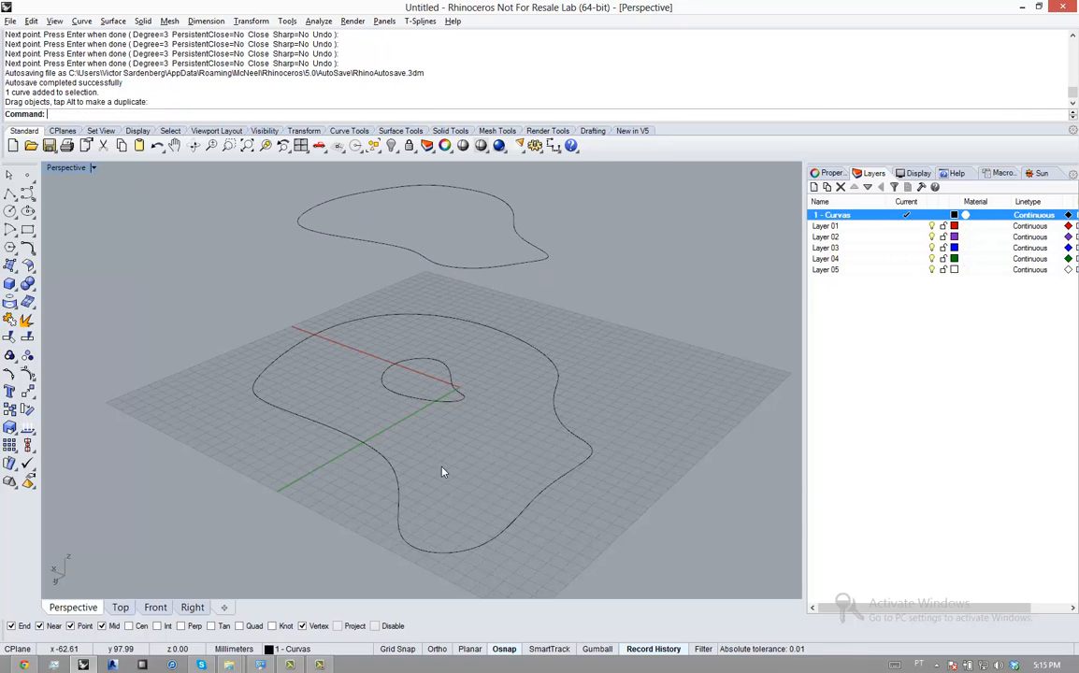
Move the smallest curve up about 301 mm with the Move command set to Vertical=Yes, above the middle curve, and deselect it
{"action": "right_click_drag", "start_coordinate": [441, 405], "coordinate": [443, 441]}
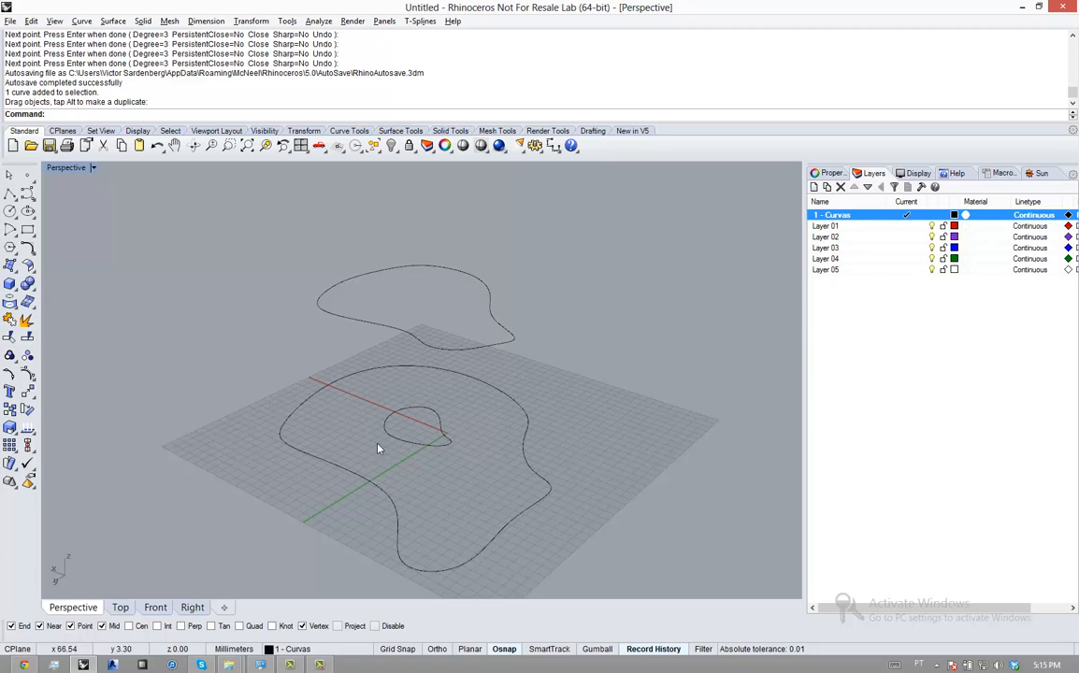
{"action": "left_click", "coordinate": [445, 436]}
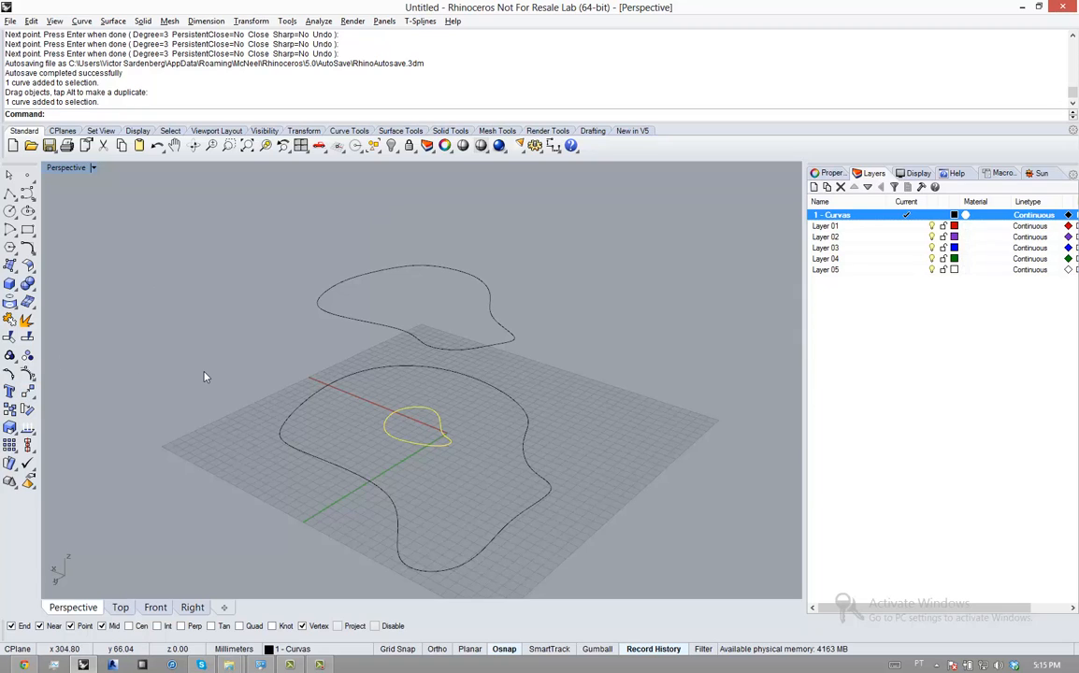
{"action": "key", "text": "Return"}
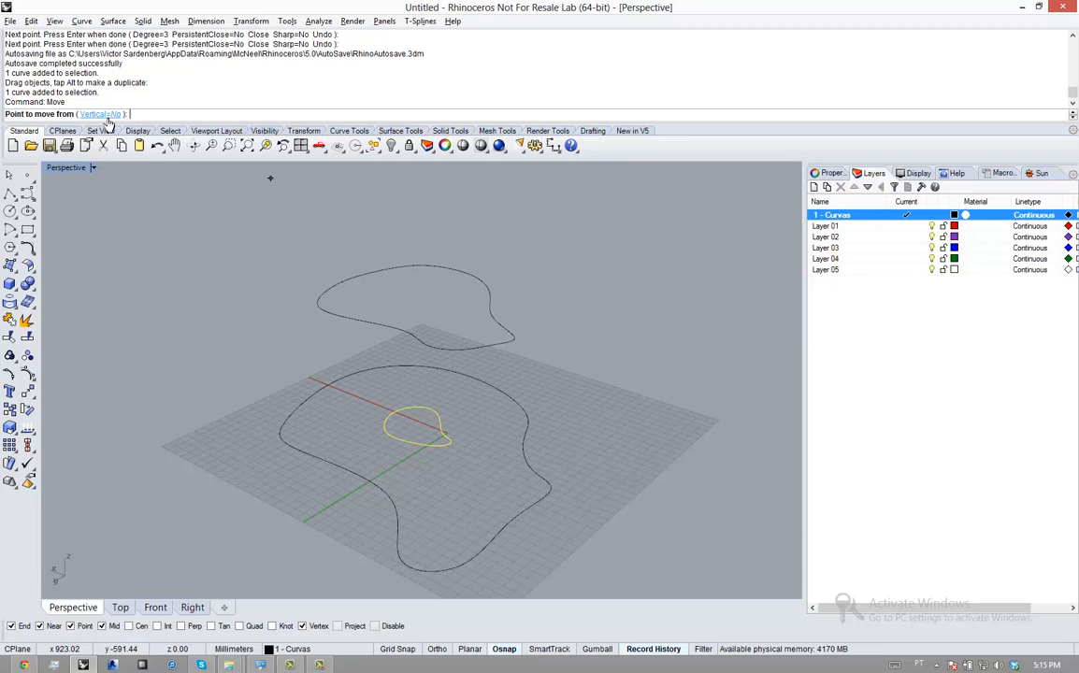
{"action": "left_click", "coordinate": [103, 116]}
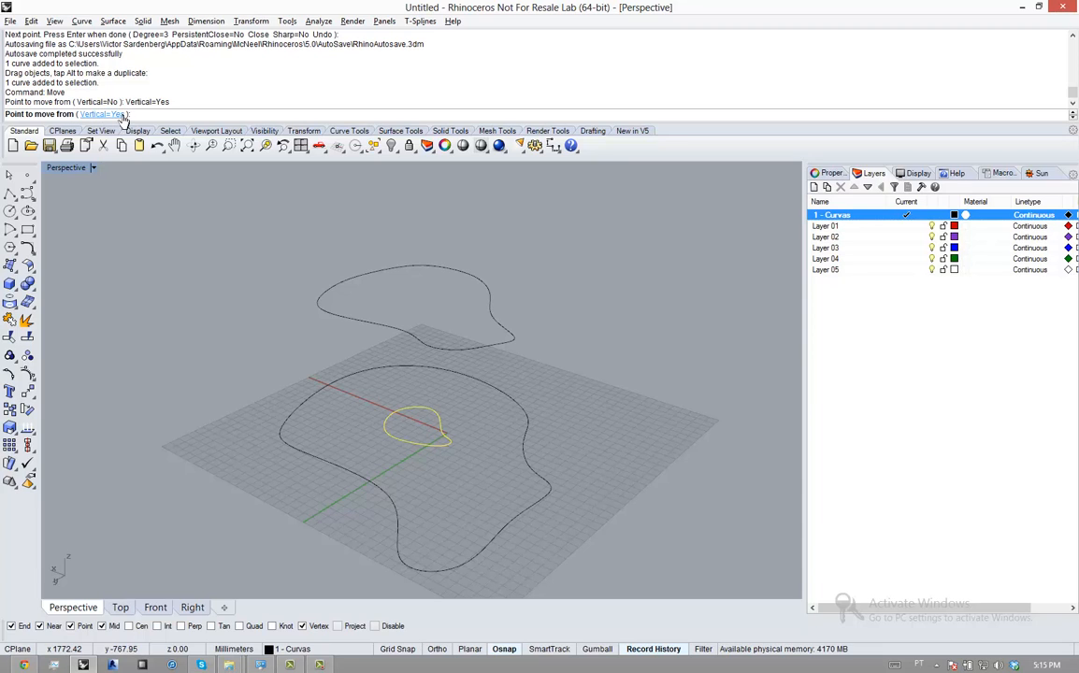
{"action": "scroll", "coordinate": [230, 438], "scroll_direction": "down", "scroll_amount": 2}
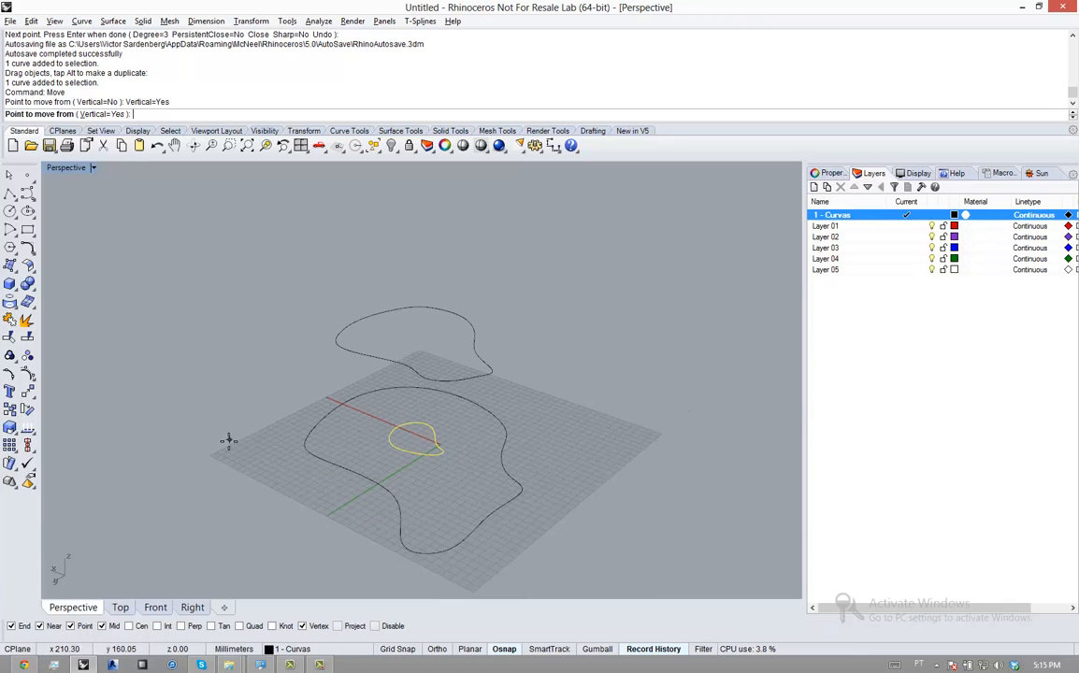
{"action": "left_click", "coordinate": [228, 442]}
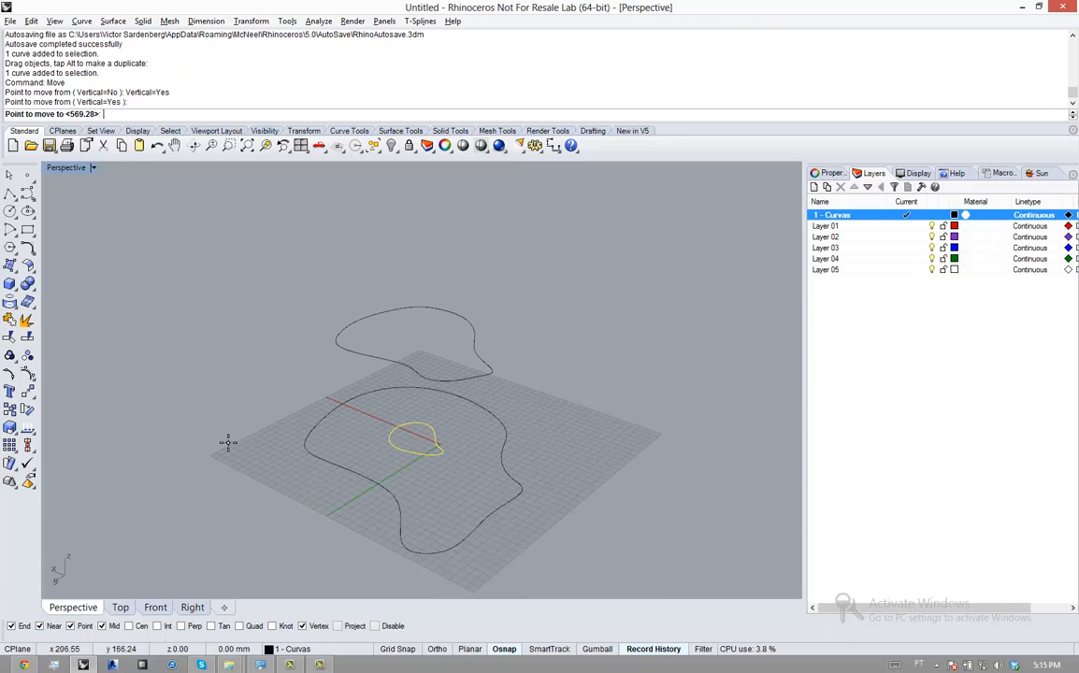
{"action": "left_click", "coordinate": [226, 204]}
{"action": "right_click_drag", "start_coordinate": [573, 308], "coordinate": [605, 323]}
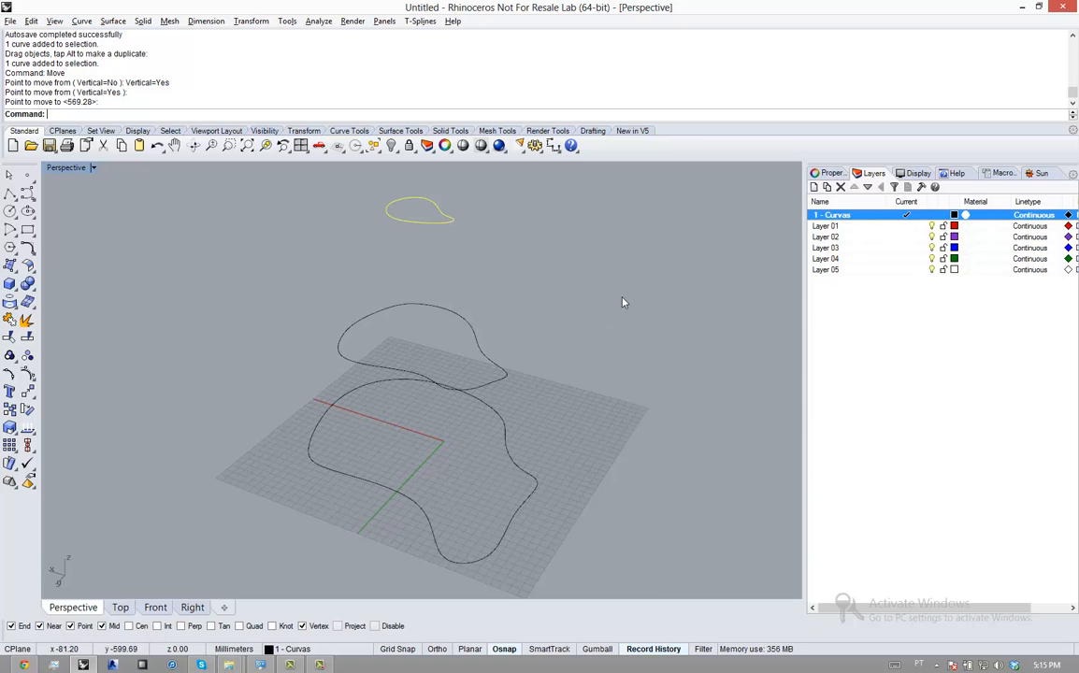
{"action": "left_click", "coordinate": [556, 320]}
Open the Surface Creation tools and keep them as a floating palette over the perspective view
{"action": "right_click_drag", "start_coordinate": [356, 404], "coordinate": [448, 376]}
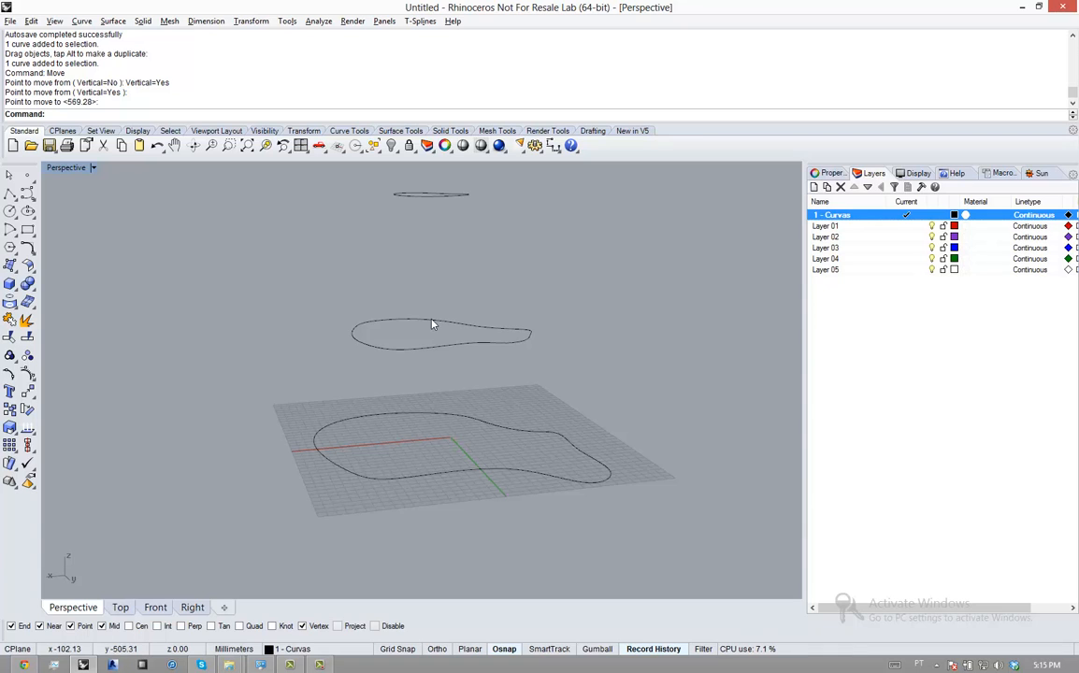
{"action": "right_click_drag", "start_coordinate": [434, 326], "coordinate": [425, 298]}
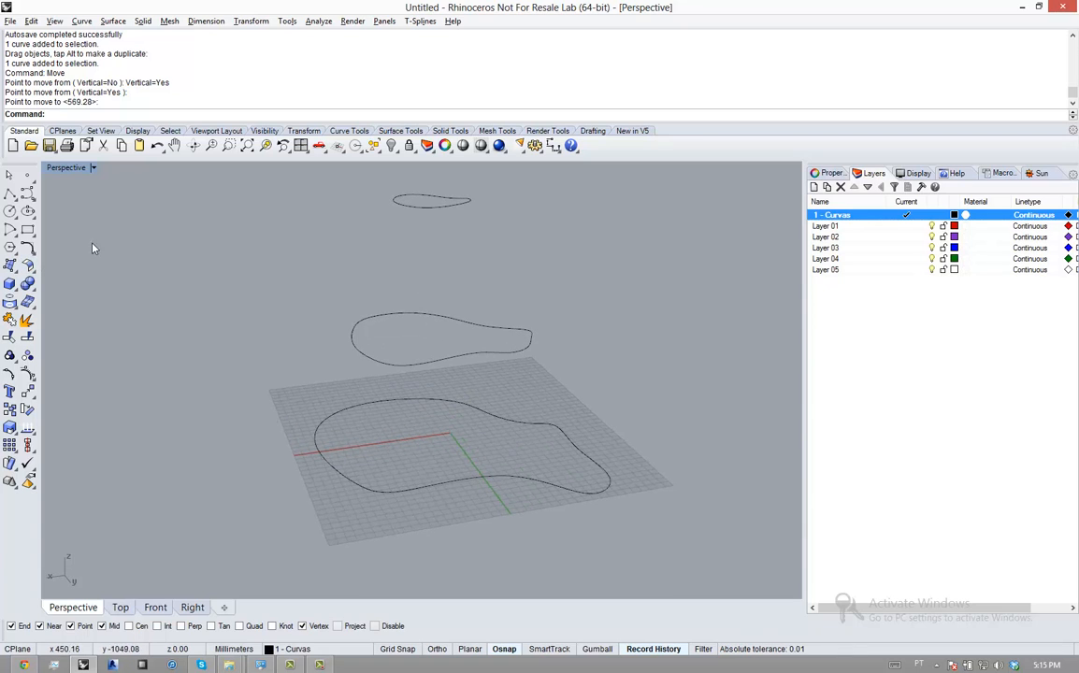
{"action": "left_click", "coordinate": [9, 267]}
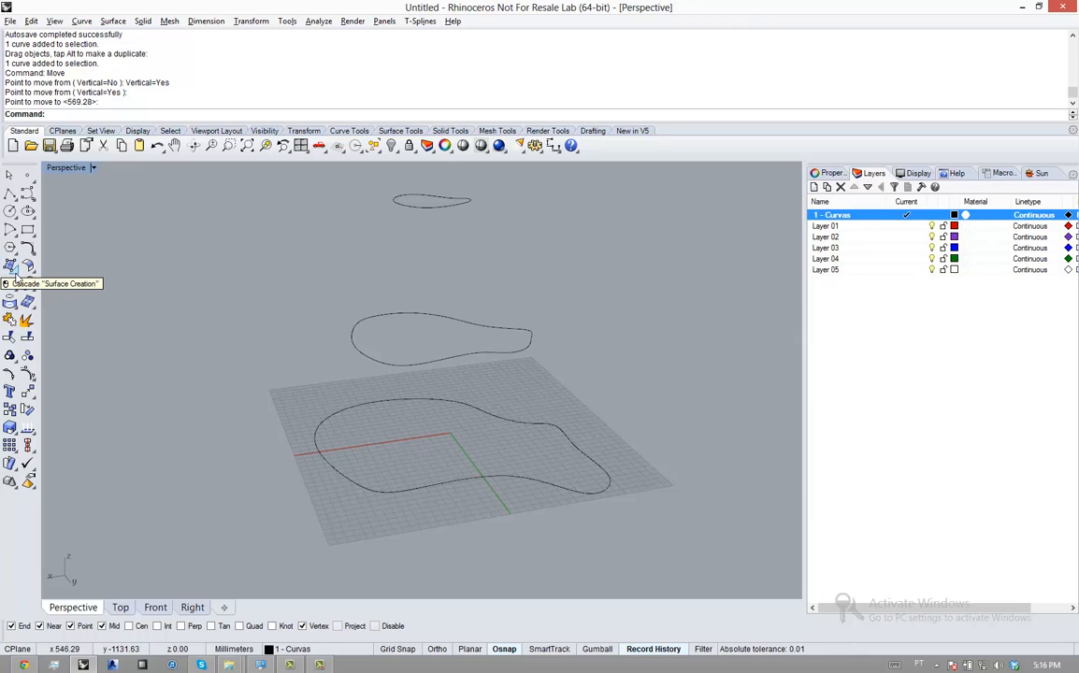
{"action": "left_click", "coordinate": [12, 268]}
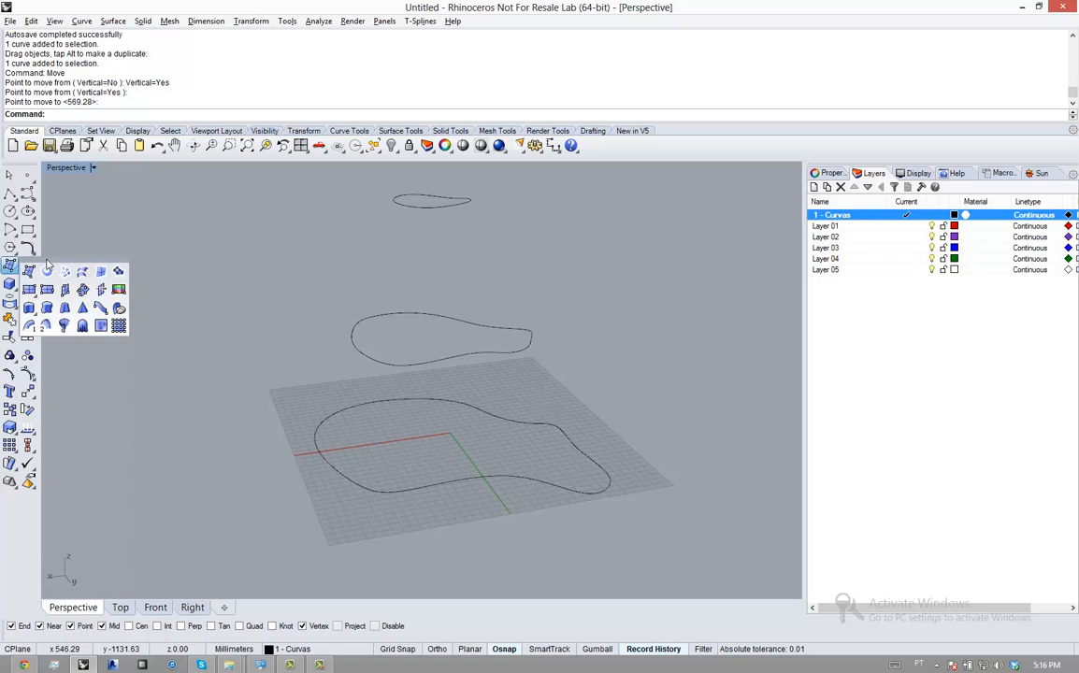
{"action": "left_click_drag", "start_coordinate": [41, 265], "coordinate": [77, 255]}
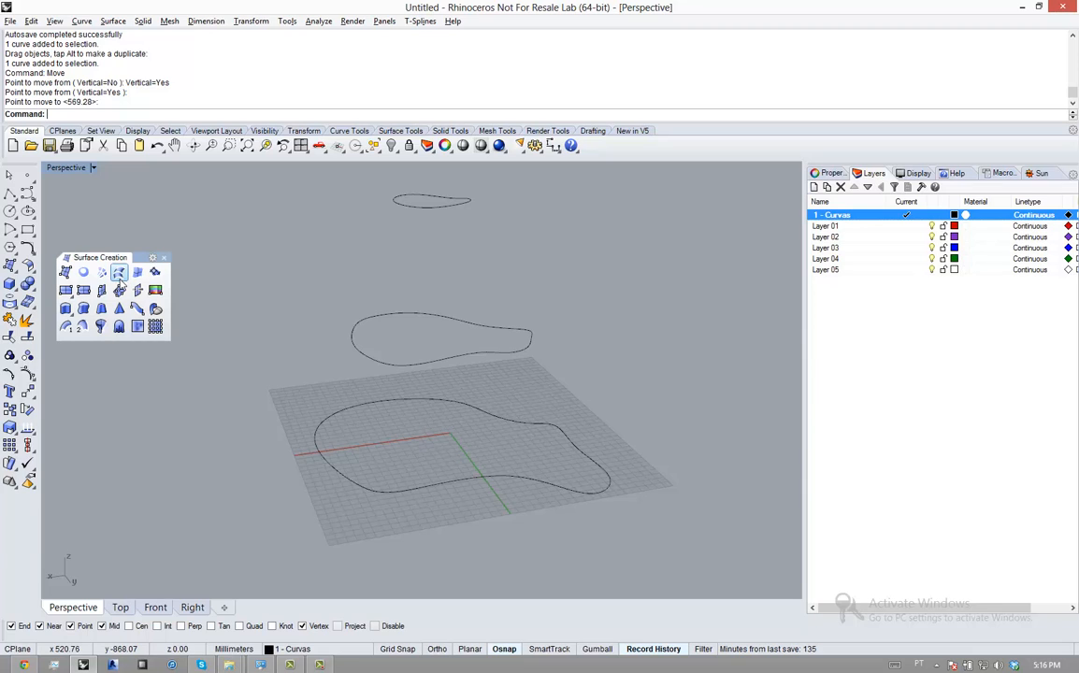
Loft a surface through the large, middle and smallest curves in order from the base up, accepting the default seam points
{"action": "left_click", "coordinate": [120, 272]}
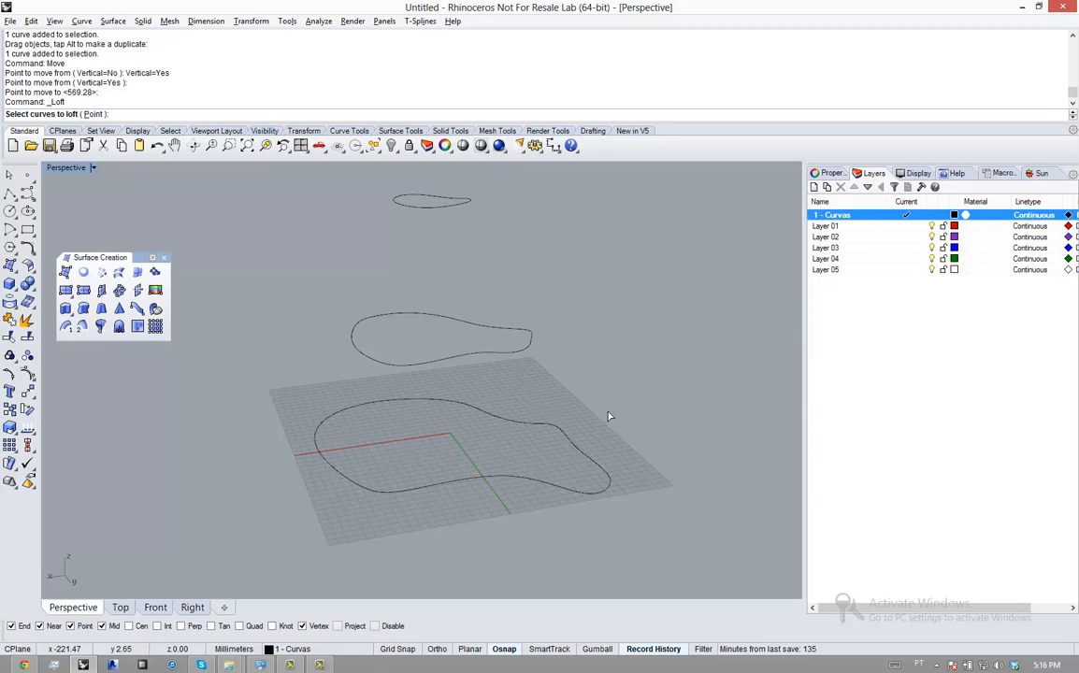
{"action": "right_click_drag", "start_coordinate": [609, 417], "coordinate": [612, 379]}
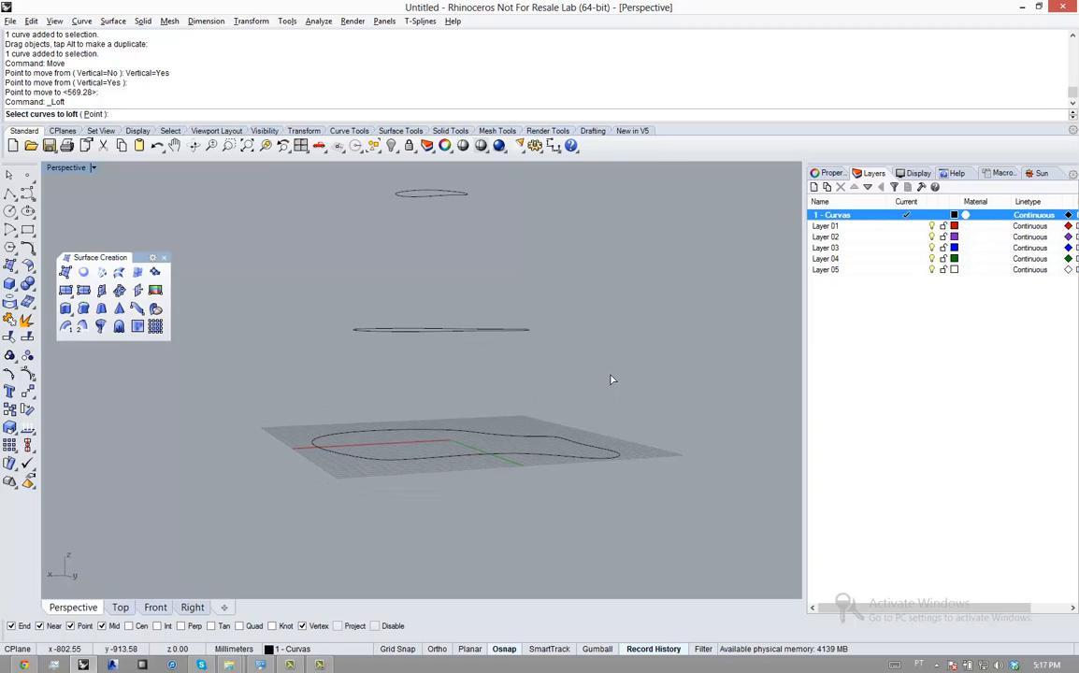
{"action": "left_click", "coordinate": [603, 455]}
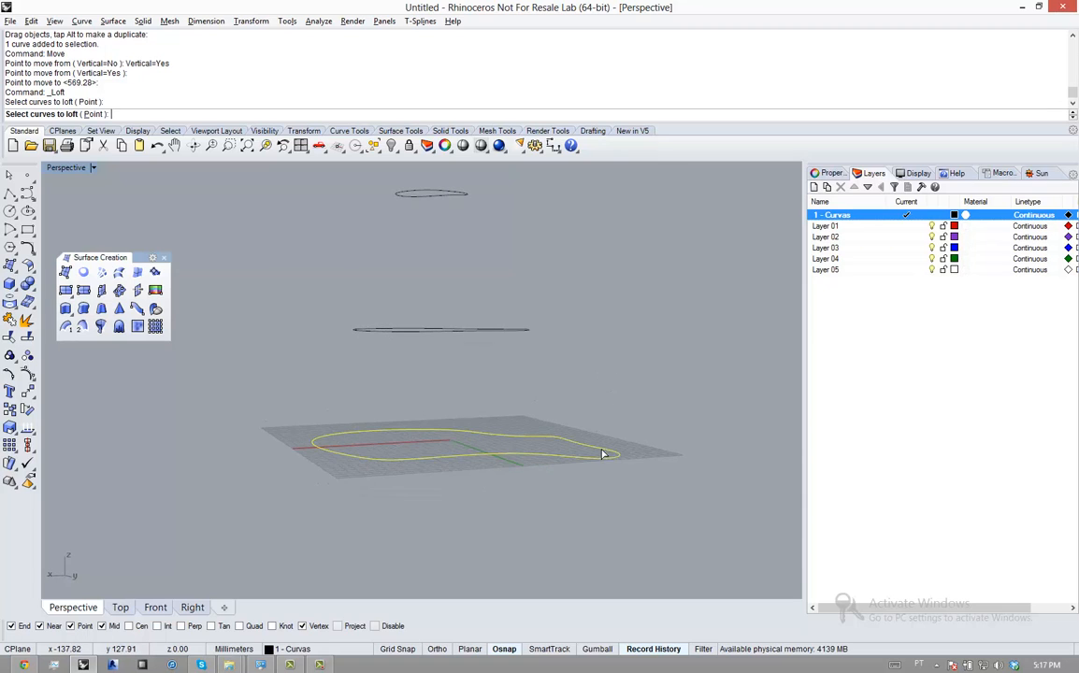
{"action": "left_click", "coordinate": [524, 333]}
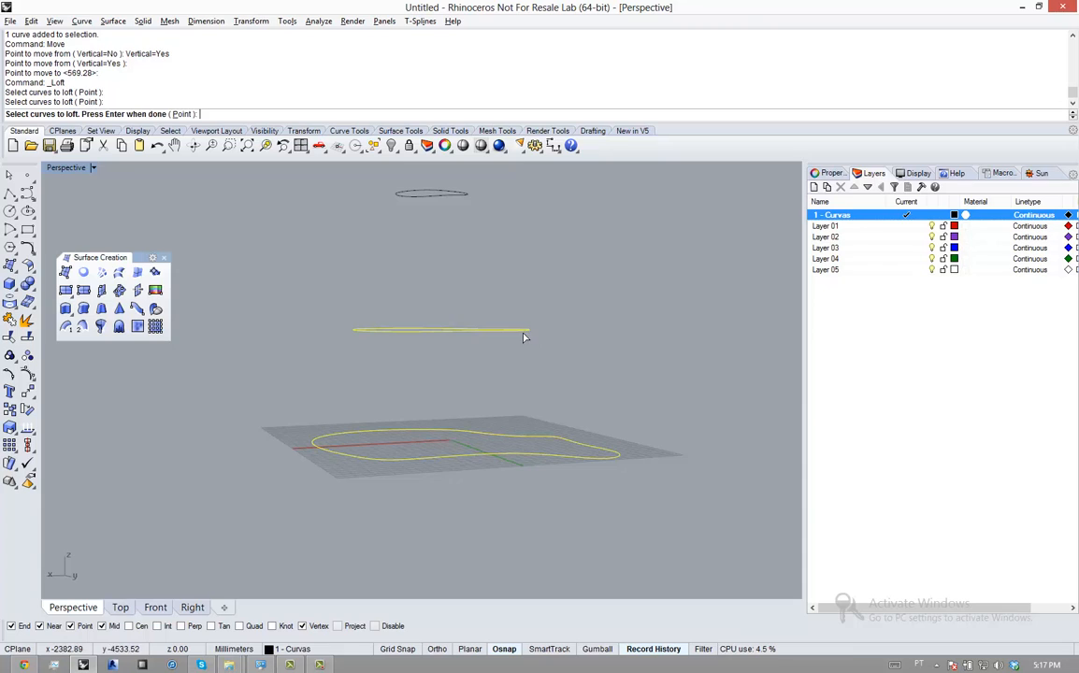
{"action": "left_click", "coordinate": [458, 194]}
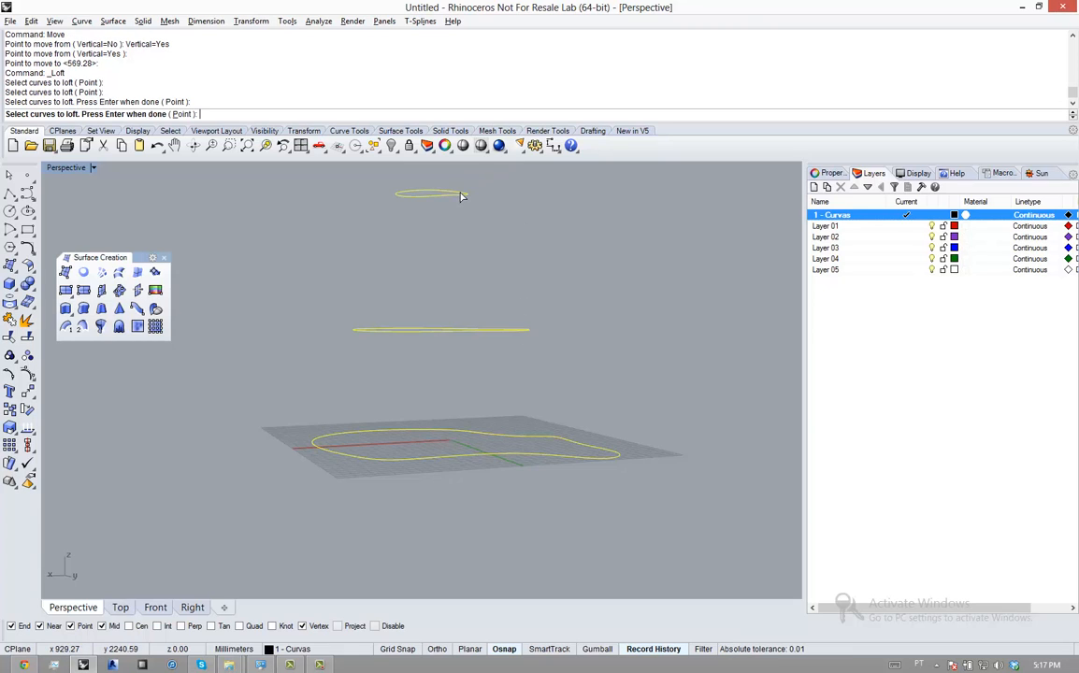
{"action": "key", "text": "Return"}
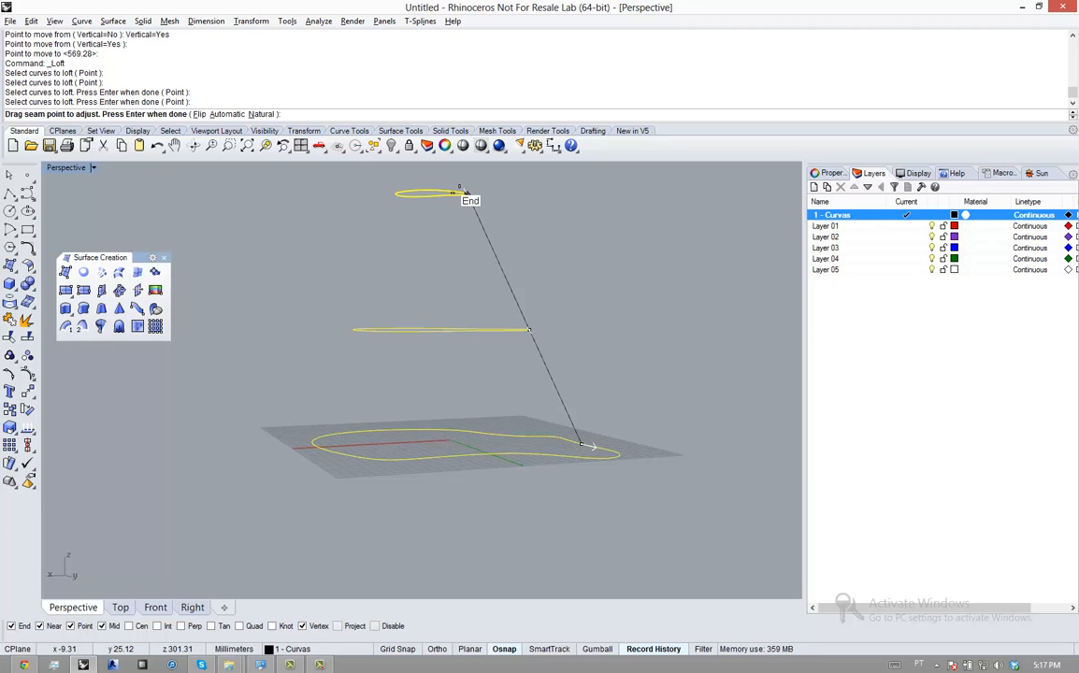
{"action": "key", "text": "Return"}
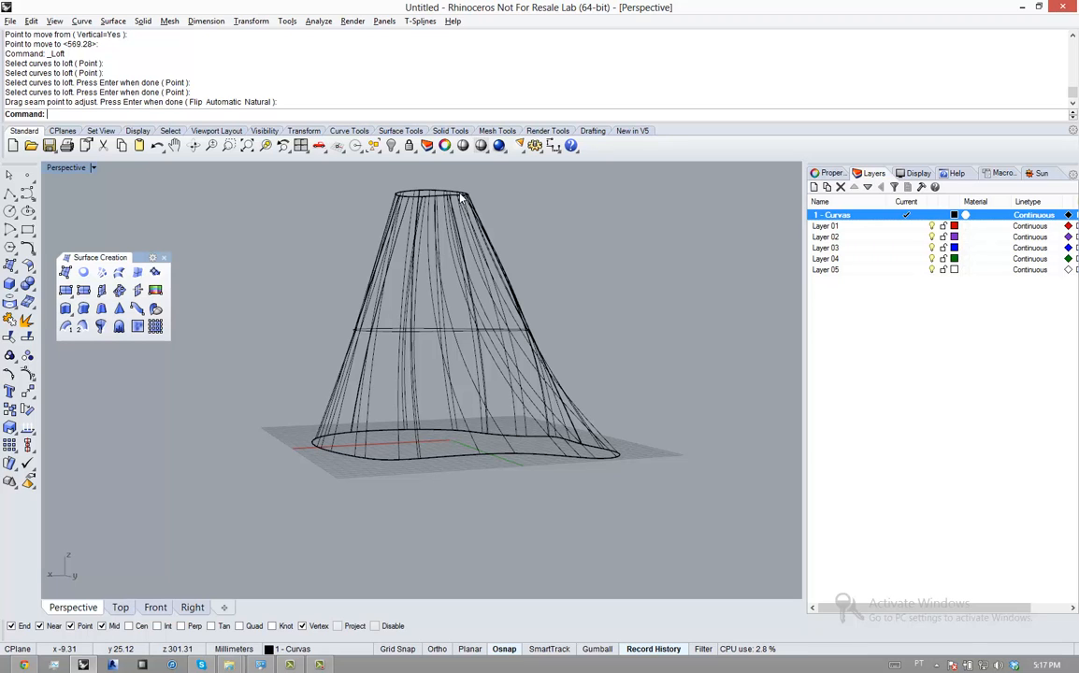
Set the perspective viewport's display mode to Shaded and inspect the lofted surface from another angle
{"action": "right_click_drag", "start_coordinate": [473, 212], "coordinate": [475, 239]}
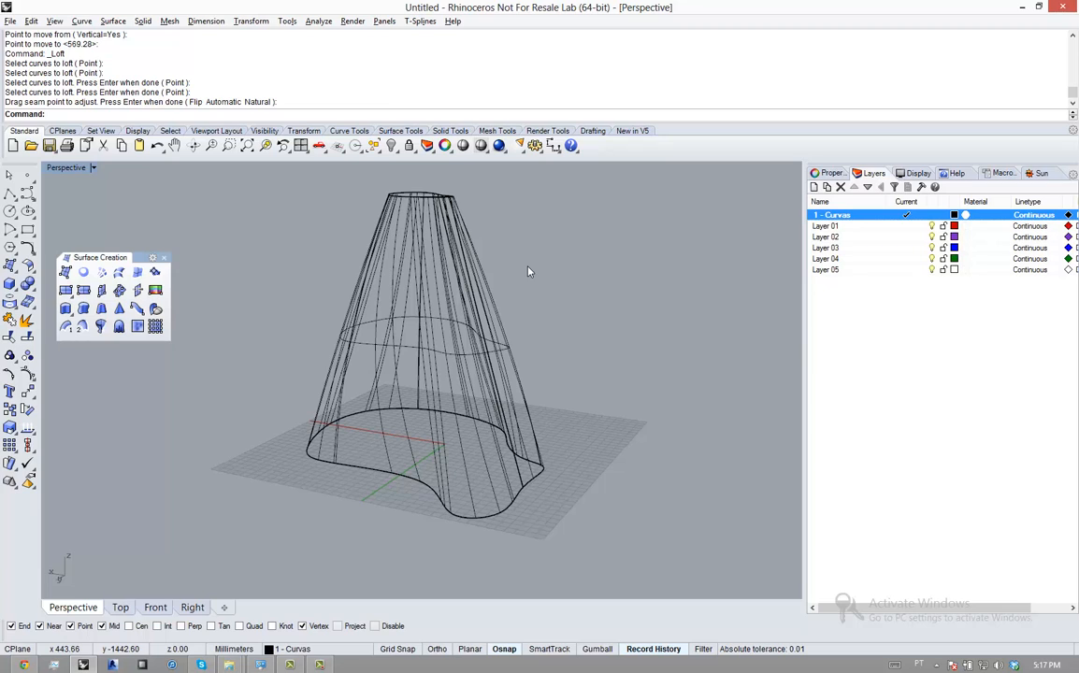
{"action": "left_click", "coordinate": [69, 169]}
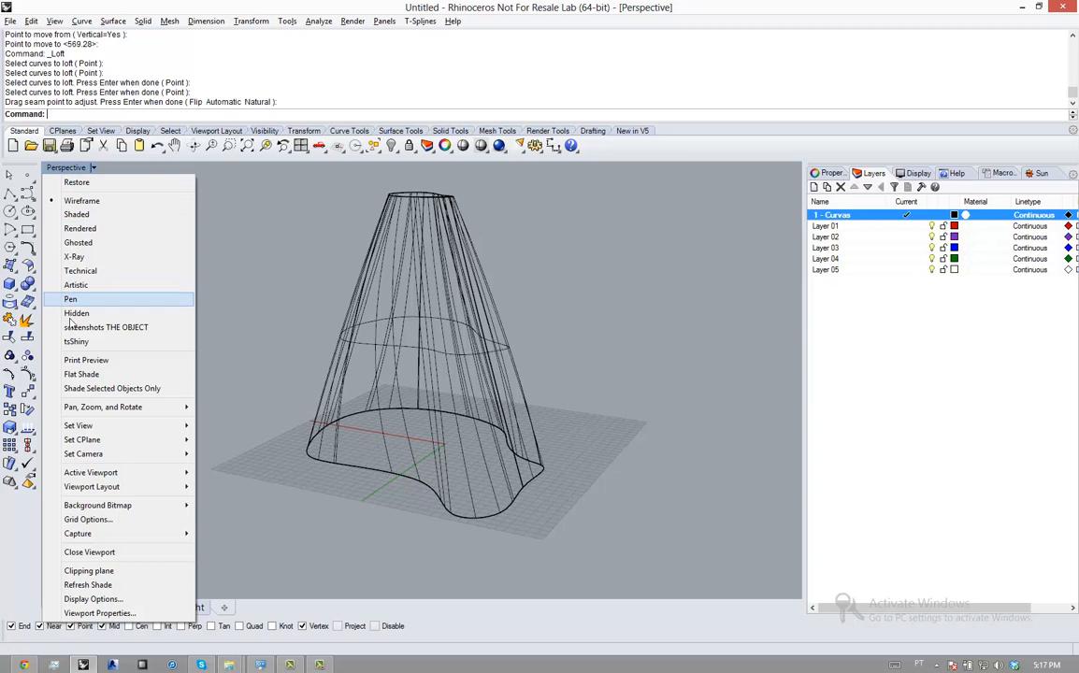
{"action": "left_click", "coordinate": [79, 214]}
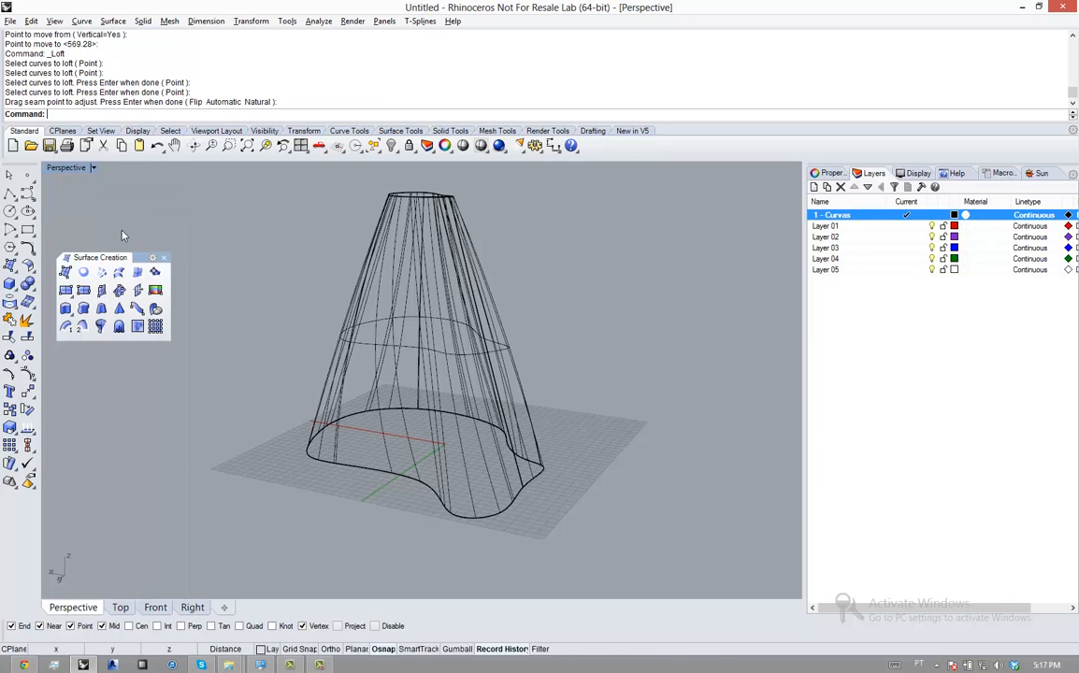
{"action": "mouse_move", "coordinate": [366, 301]}
{"action": "right_mouse_down"}
{"action": "mouse_move", "coordinate": [494, 313]}
{"action": "mouse_move", "coordinate": [390, 371]}
{"action": "mouse_move", "coordinate": [201, 243]}
{"action": "right_mouse_up"}
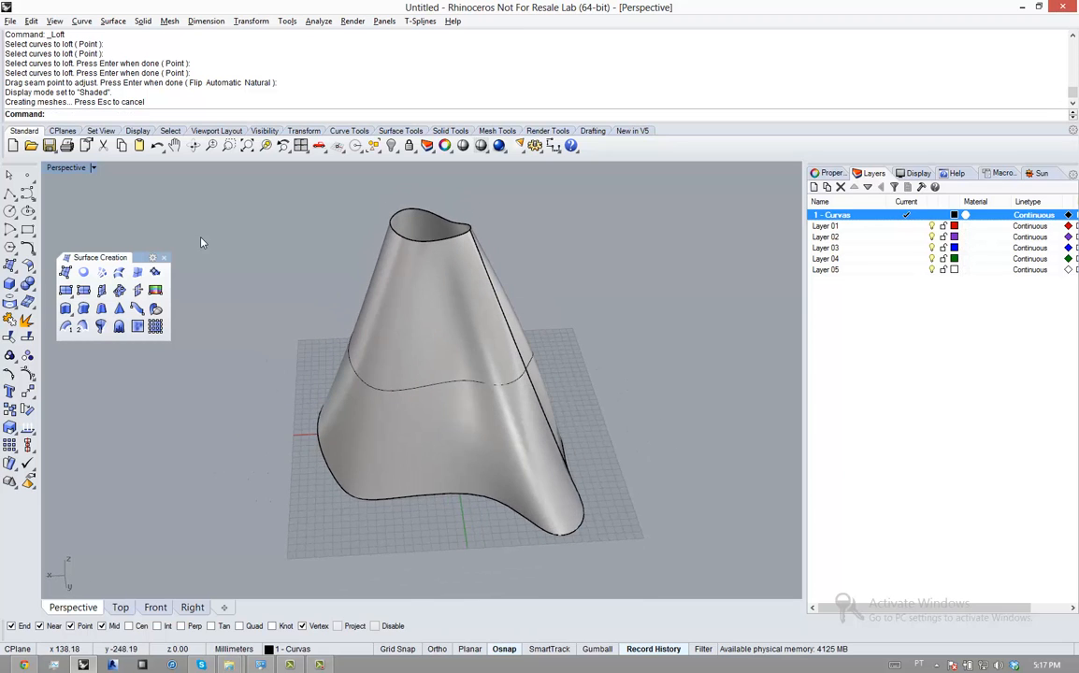
Set the perspective viewport's display mode to Rendered and inspect the lofted surface up close
{"action": "left_click", "coordinate": [65, 168]}
{"action": "left_click", "coordinate": [79, 223]}
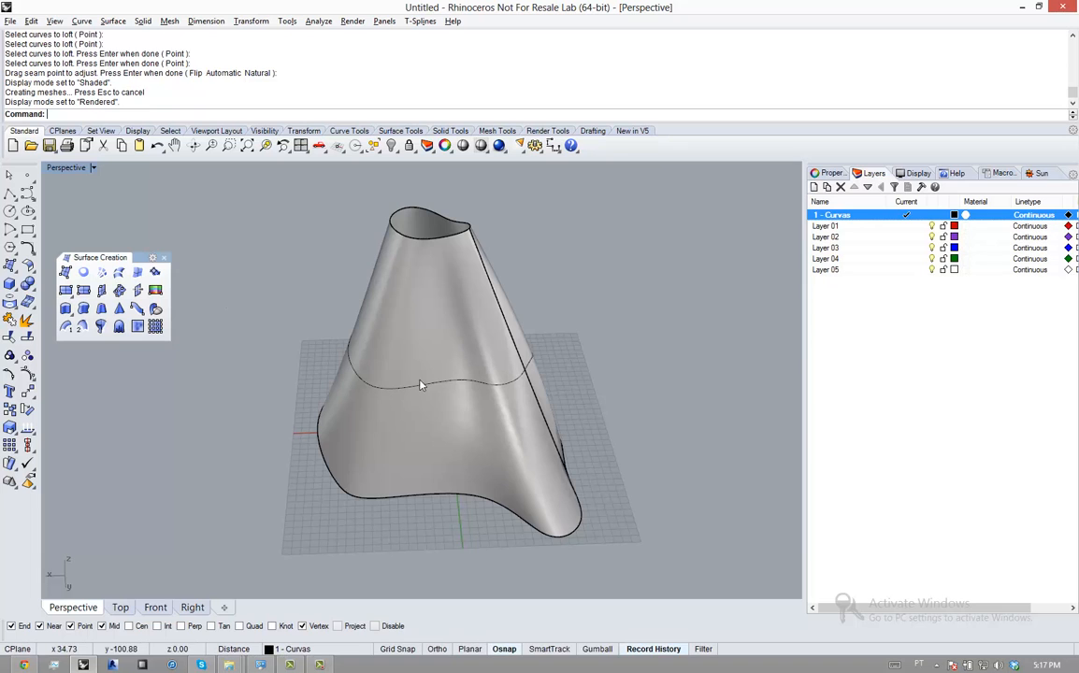
{"action": "right_click_drag", "start_coordinate": [513, 427], "coordinate": [575, 397]}
{"action": "scroll", "coordinate": [512, 391], "scroll_direction": "up", "scroll_amount": 3}
Set the perspective viewport's display mode to Ghosted and inspect the lofted surface near and far
{"action": "left_click", "coordinate": [67, 167]}
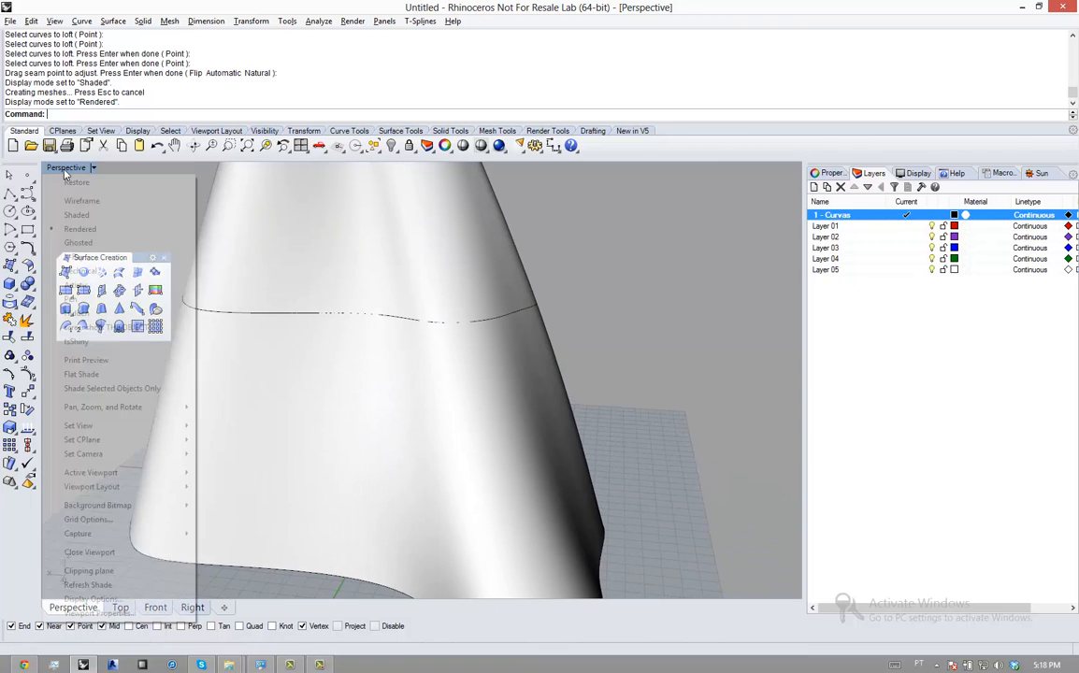
{"action": "left_click", "coordinate": [269, 290]}
{"action": "key", "text": "ctrl+alt+g"}
{"action": "scroll", "coordinate": [423, 383], "scroll_direction": "down", "scroll_amount": 6}
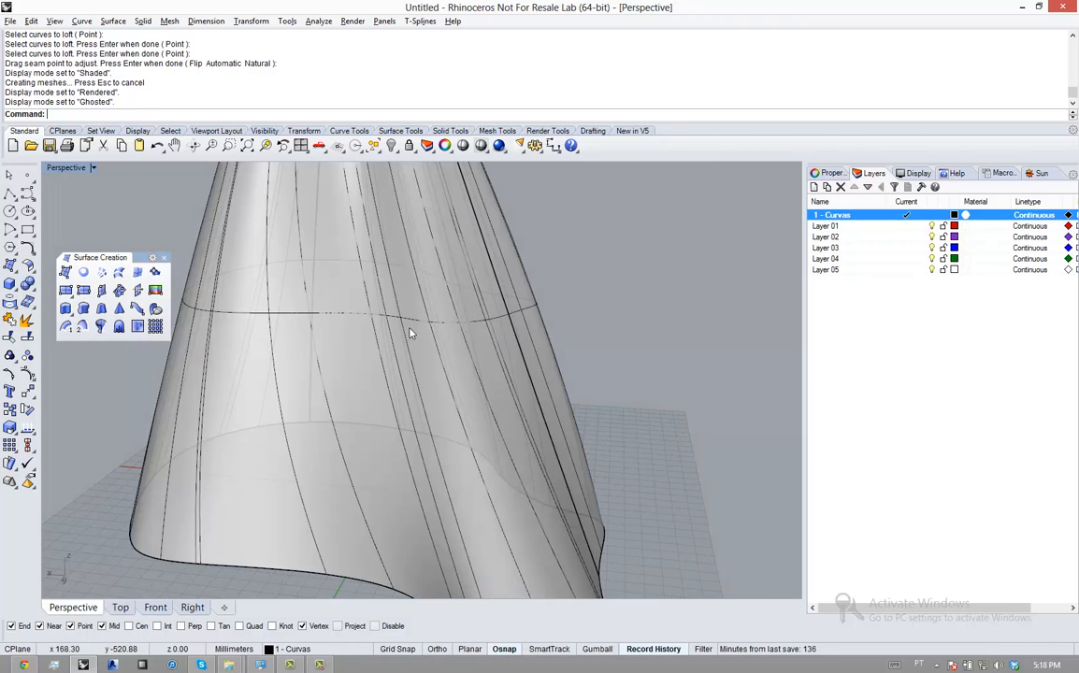
{"action": "scroll", "coordinate": [422, 387], "scroll_direction": "up", "scroll_amount": 5}
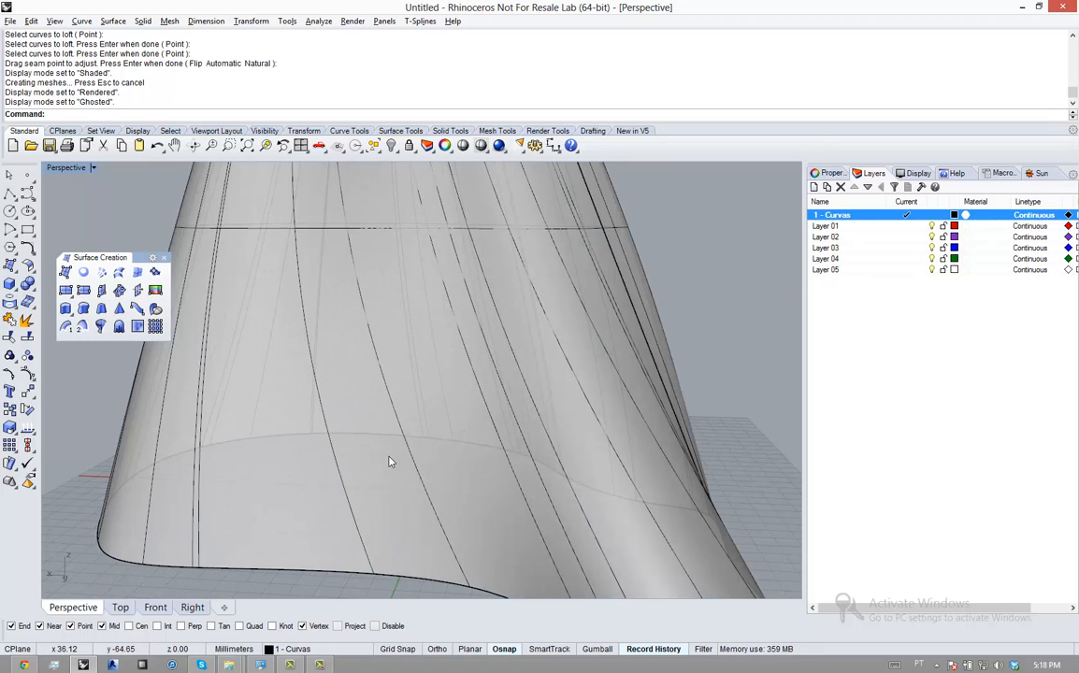
{"action": "scroll", "coordinate": [391, 461], "scroll_direction": "down", "scroll_amount": 6}
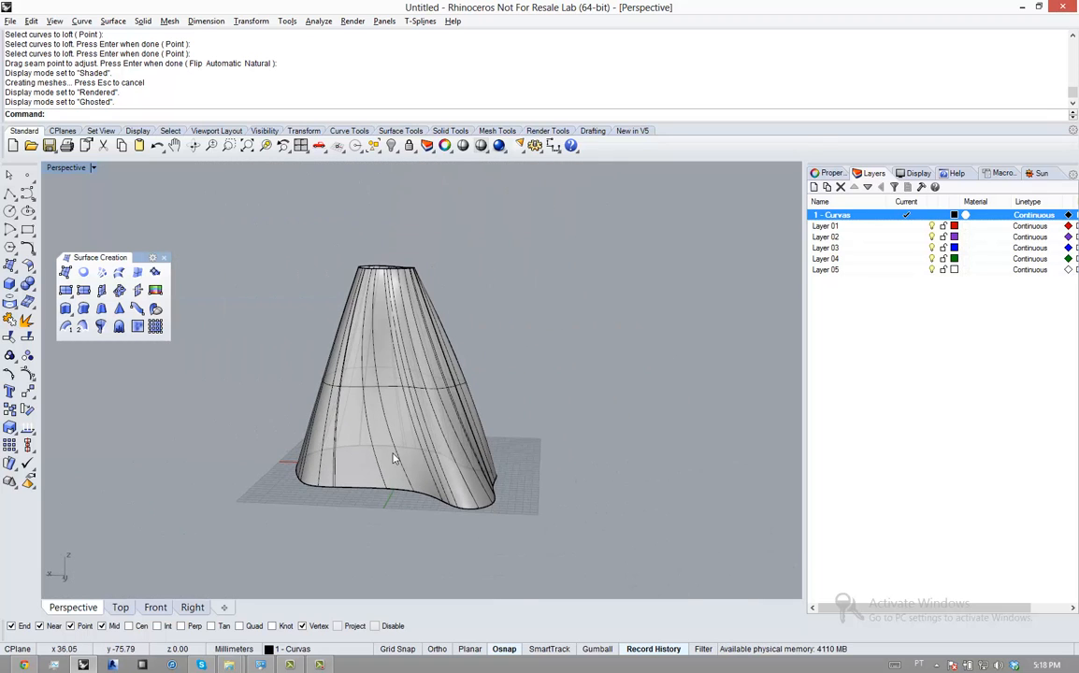
{"action": "scroll", "coordinate": [381, 460], "scroll_direction": "up", "scroll_amount": 3}
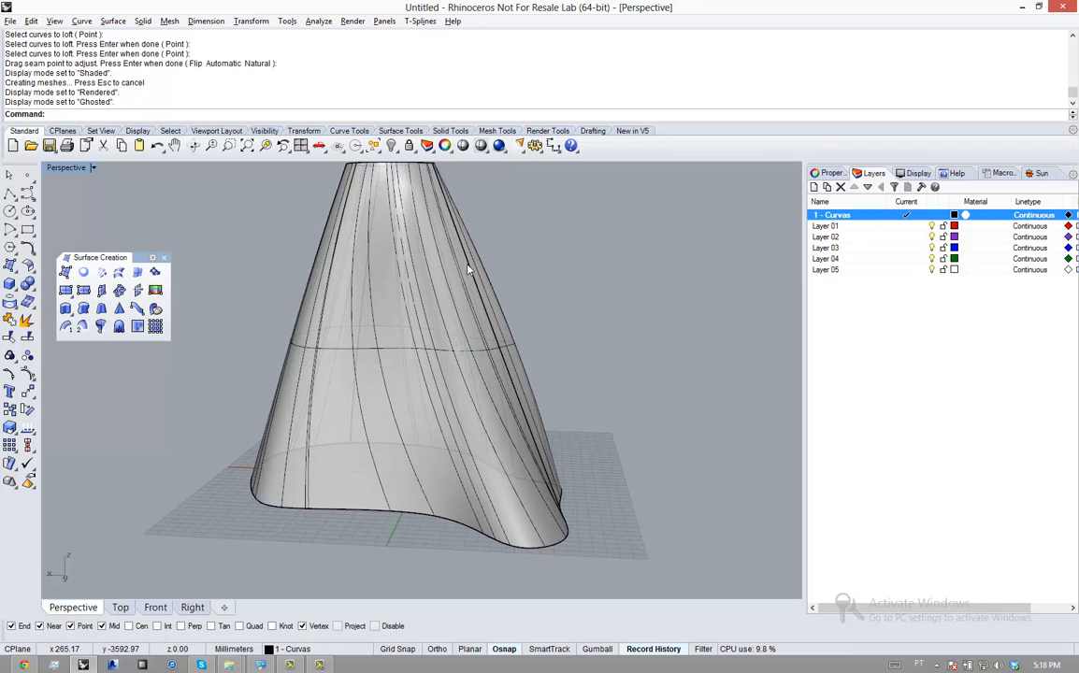
Rename Layer 01 as "2 - Superfície"
{"action": "double_click", "coordinate": [821, 227]}
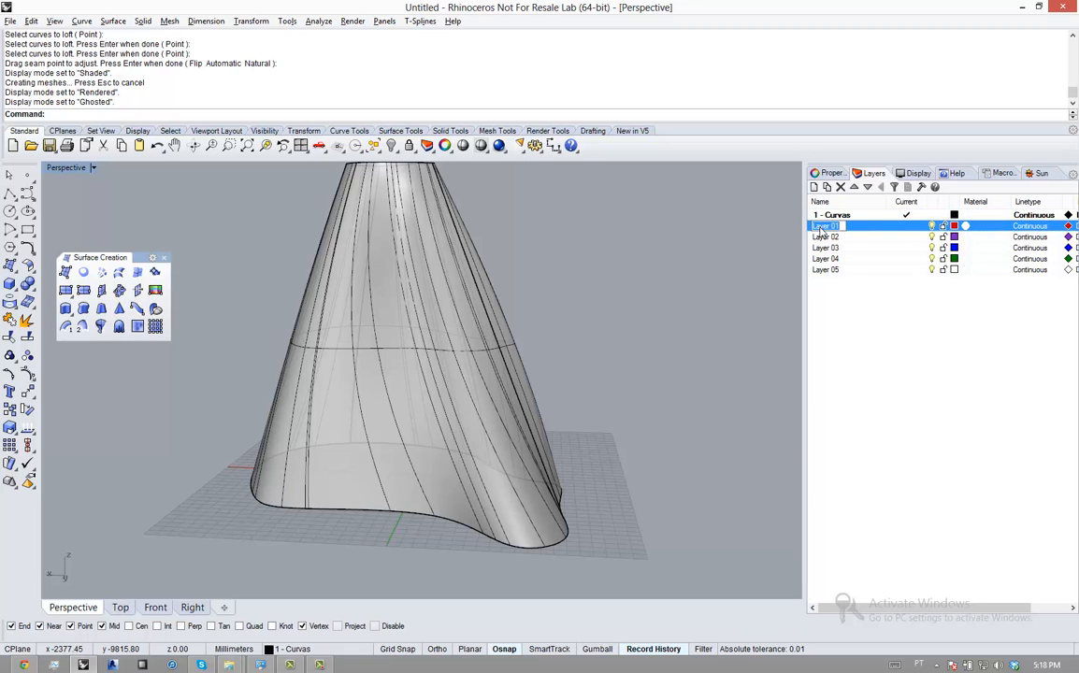
{"action": "type", "text": "2 - Supe"}
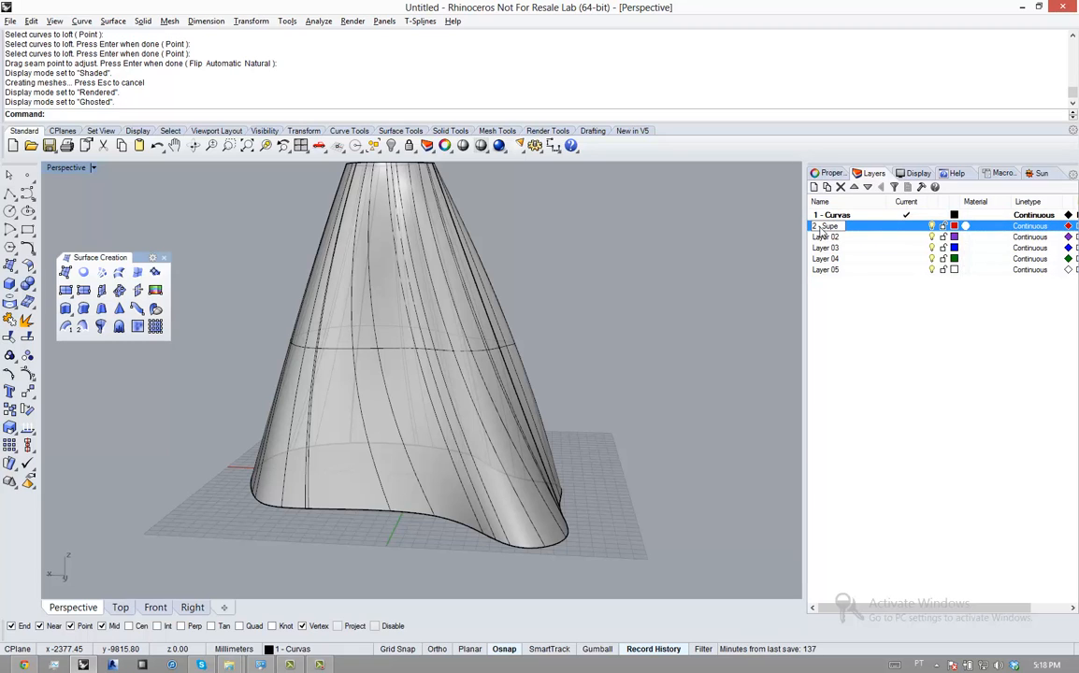
{"action": "type", "text": "rficie"}
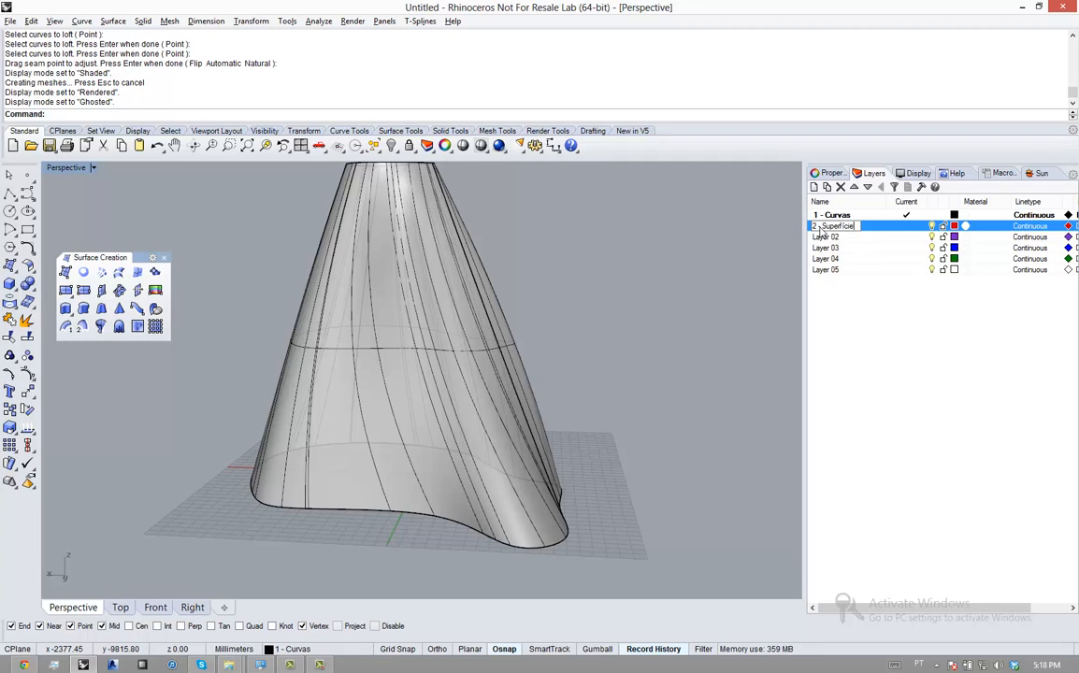
{"action": "key", "text": "Return"}
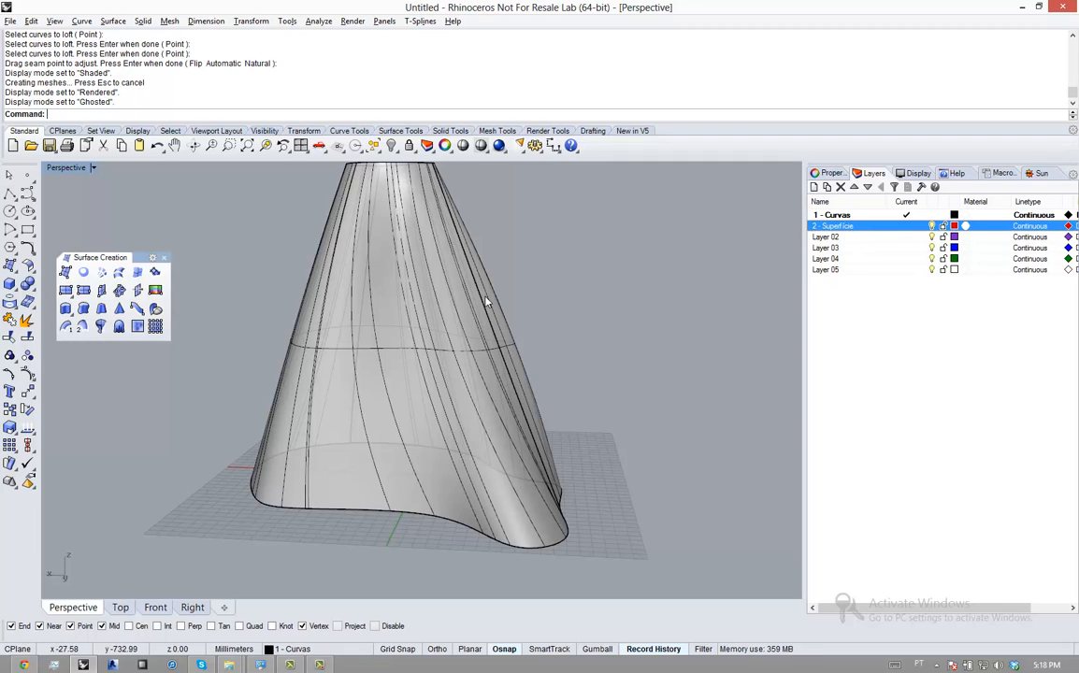
Select the lofted surface on its own and clear the selection
{"action": "scroll", "coordinate": [433, 424], "scroll_direction": "down", "scroll_amount": 6}
{"action": "scroll", "coordinate": [425, 361], "scroll_direction": "up", "scroll_amount": 6}
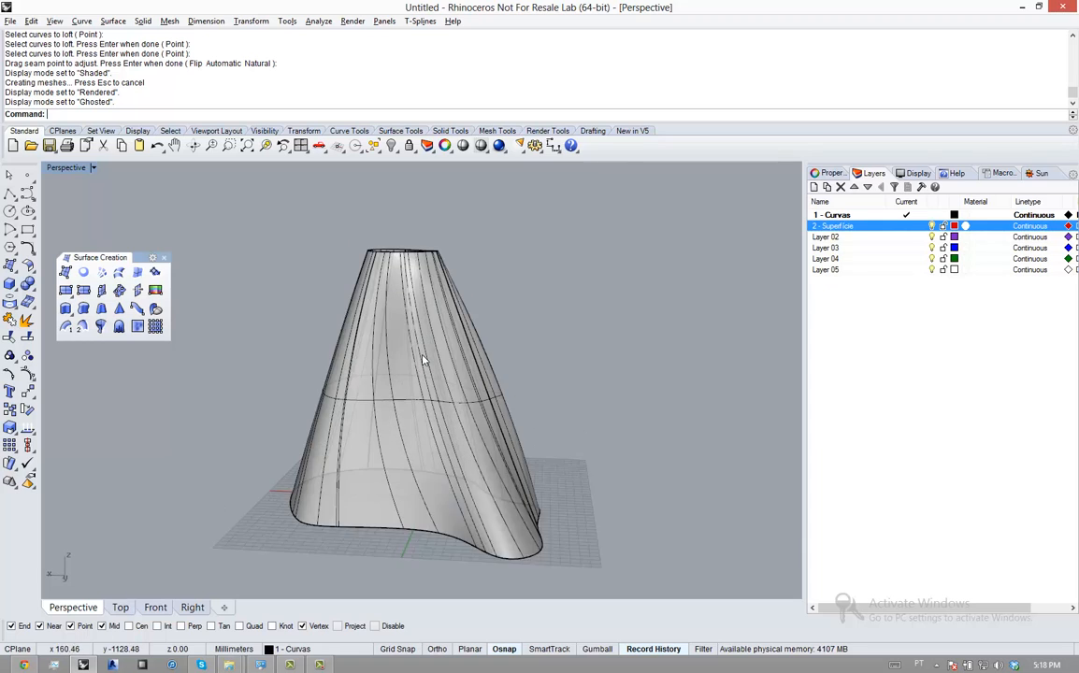
{"action": "left_click", "coordinate": [449, 327]}
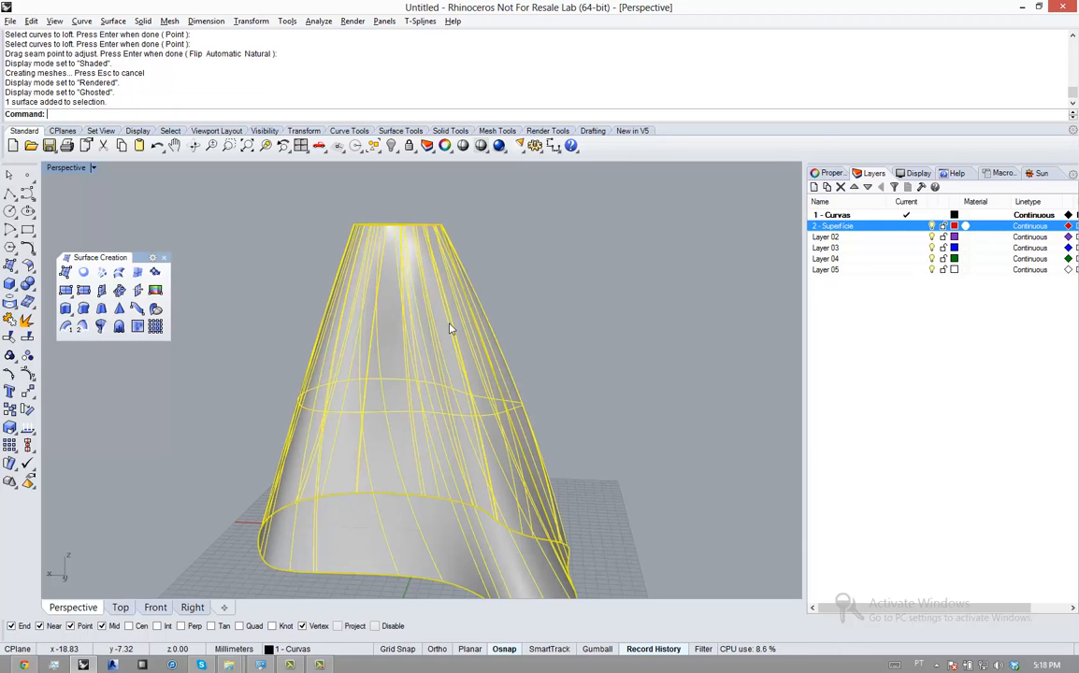
{"action": "left_click", "coordinate": [263, 245]}
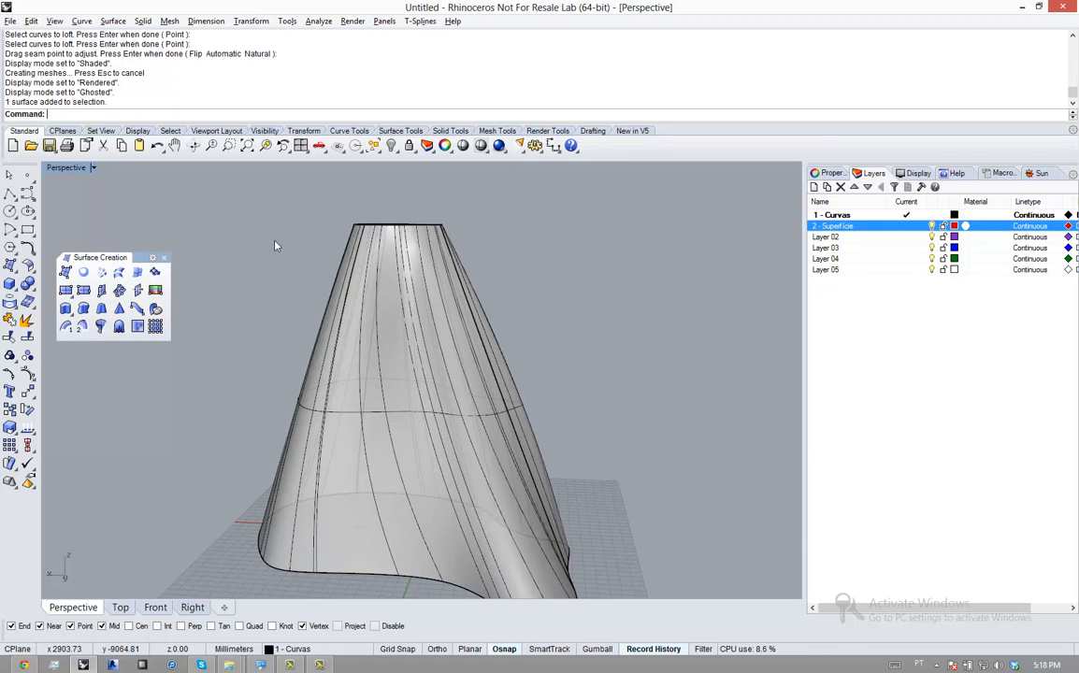
{"action": "scroll", "coordinate": [298, 237], "scroll_direction": "down", "scroll_amount": 2}
{"action": "scroll", "coordinate": [299, 234], "scroll_direction": "down", "scroll_amount": 4}
{"action": "scroll", "coordinate": [175, 177], "scroll_direction": "up", "scroll_amount": 2}
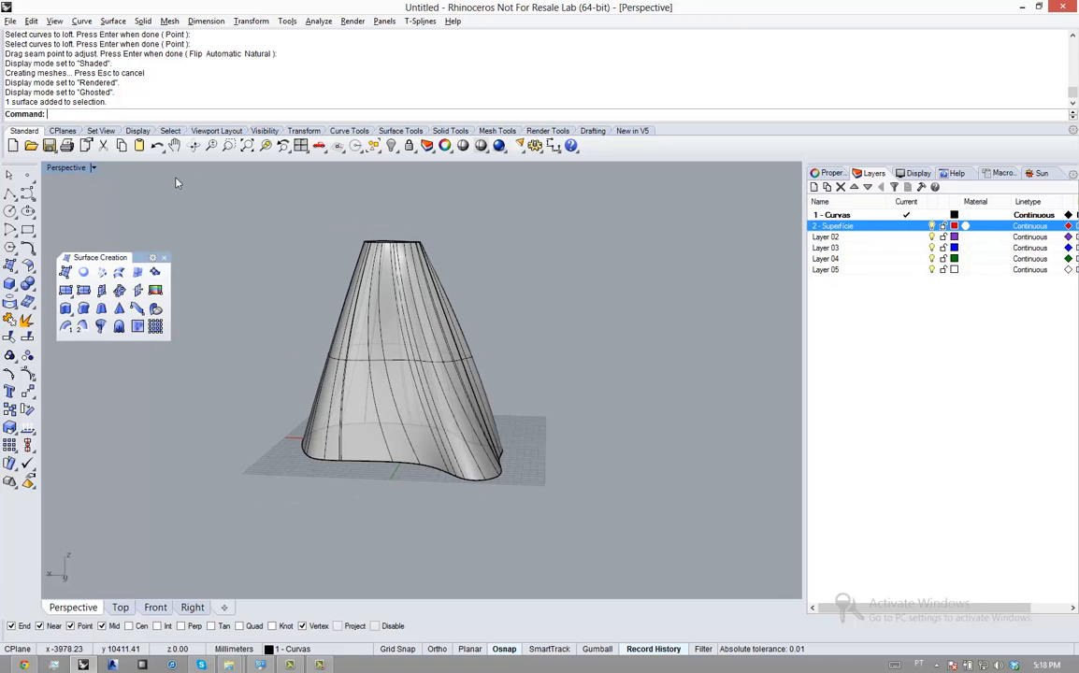
Try a window selection and a crossing selection over the loft and its curves, clearing the selection after each
{"action": "left_click_drag", "start_coordinate": [176, 178], "coordinate": [433, 533]}
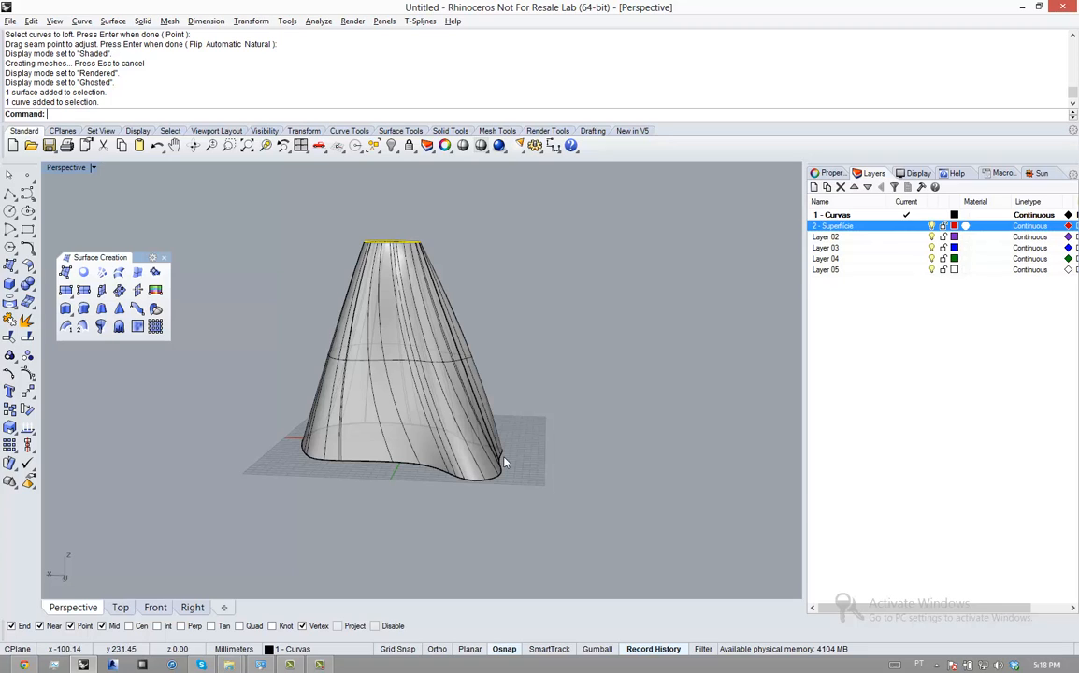
{"action": "left_click", "coordinate": [611, 335]}
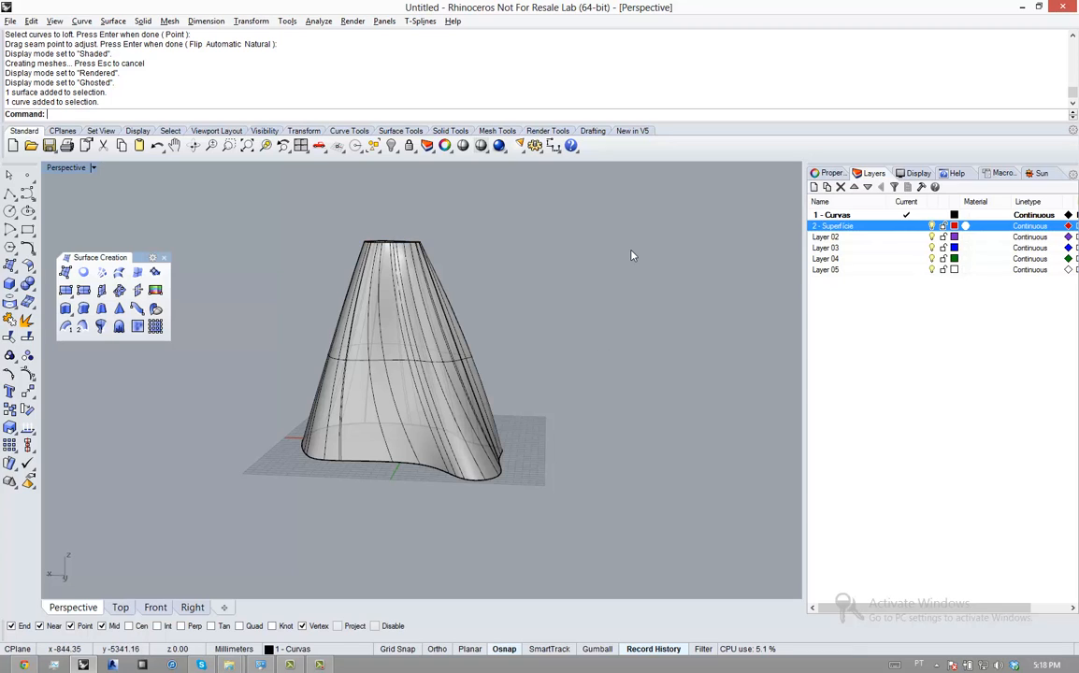
{"action": "left_click_drag", "start_coordinate": [632, 232], "coordinate": [586, 297]}
{"action": "left_click_drag", "start_coordinate": [430, 474], "coordinate": [366, 543]}
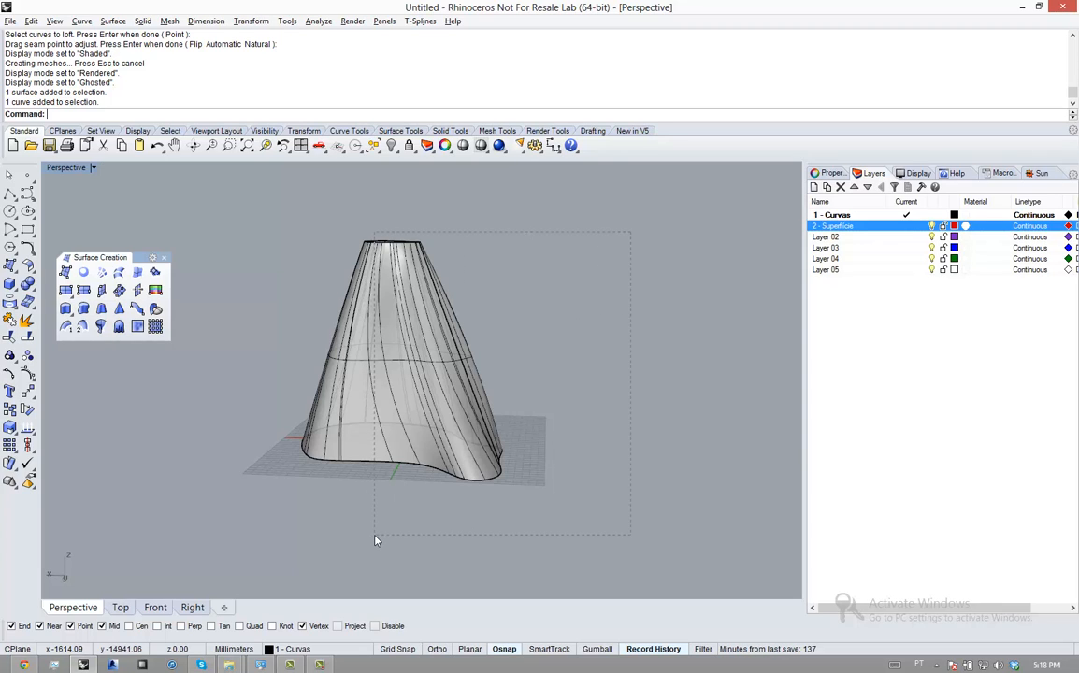
{"action": "left_click_drag", "start_coordinate": [375, 541], "coordinate": [374, 542]}
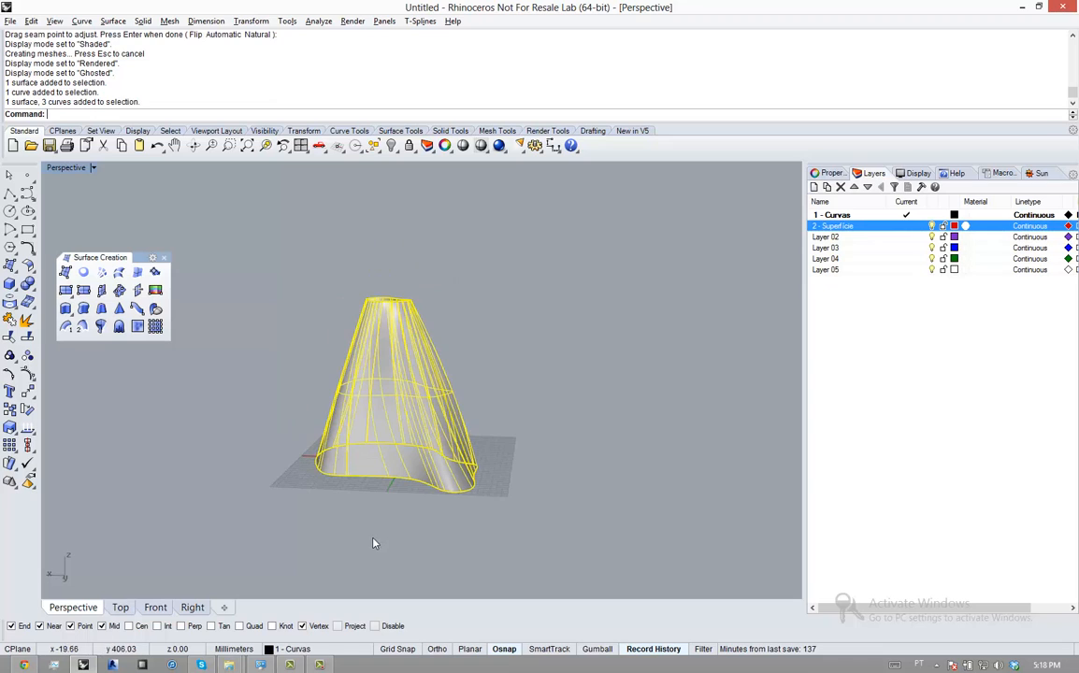
{"action": "left_click", "coordinate": [320, 666]}
{"action": "left_click", "coordinate": [569, 462]}
{"action": "scroll", "coordinate": [593, 417], "scroll_direction": "up", "scroll_amount": 2}
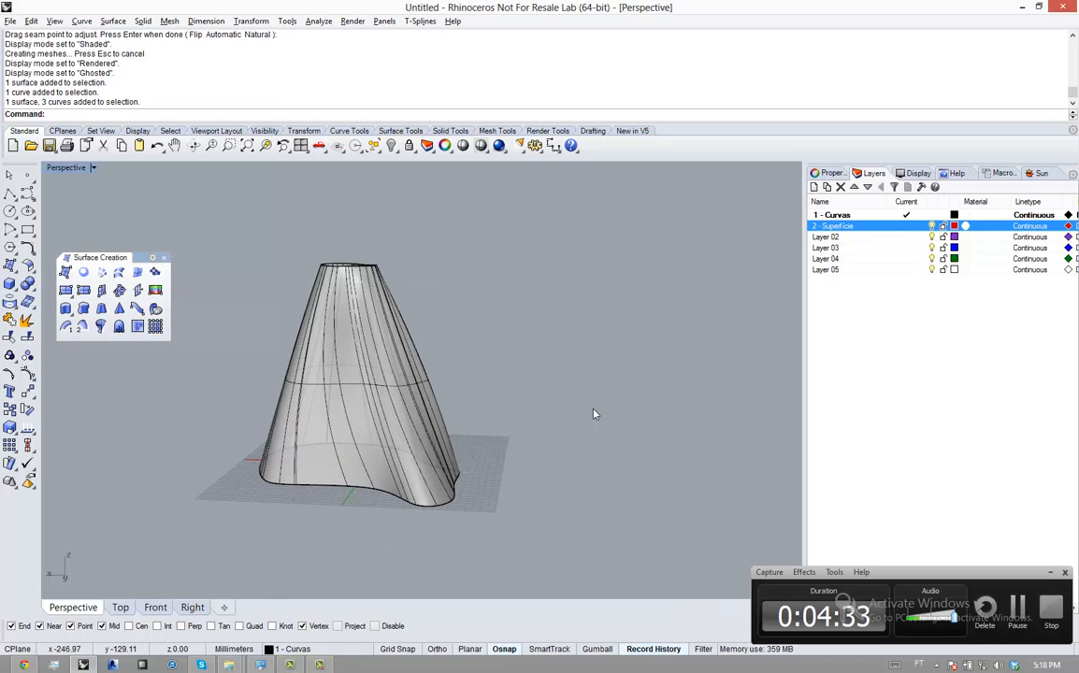
{"action": "left_click", "coordinate": [1050, 573]}
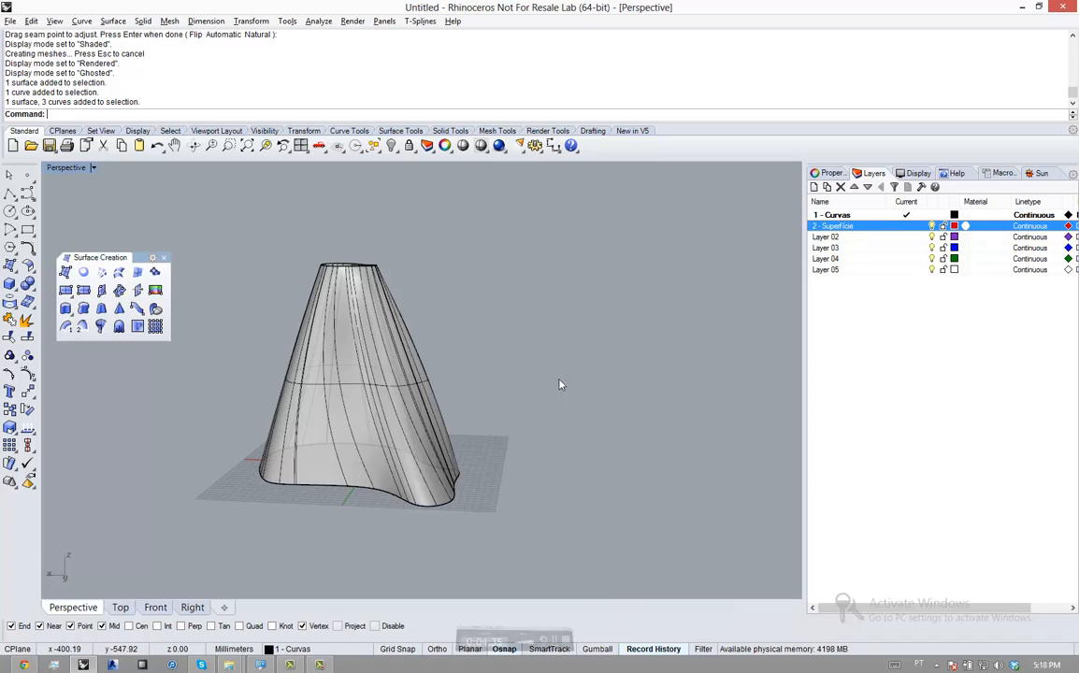
Move the lofted surface to the "2 - Superfície" layer and deselect it
{"action": "scroll", "coordinate": [418, 323], "scroll_direction": "up", "scroll_amount": 1}
{"action": "scroll", "coordinate": [339, 390], "scroll_direction": "up", "scroll_amount": 2}
{"action": "scroll", "coordinate": [457, 395], "scroll_direction": "down", "scroll_amount": 2}
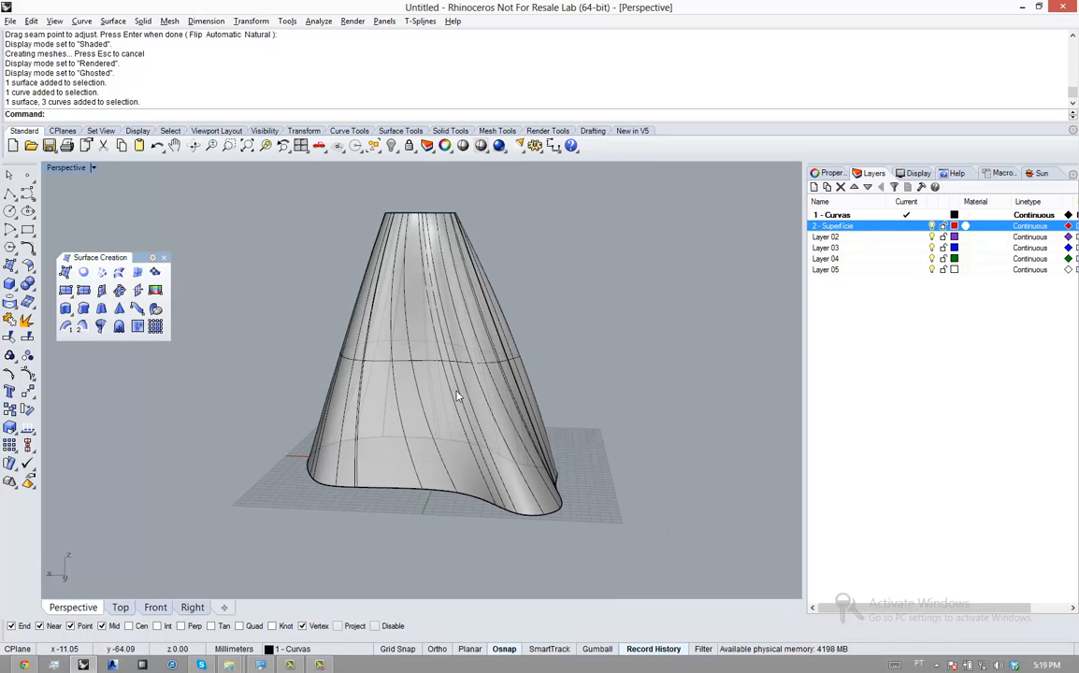
{"action": "left_click", "coordinate": [447, 304]}
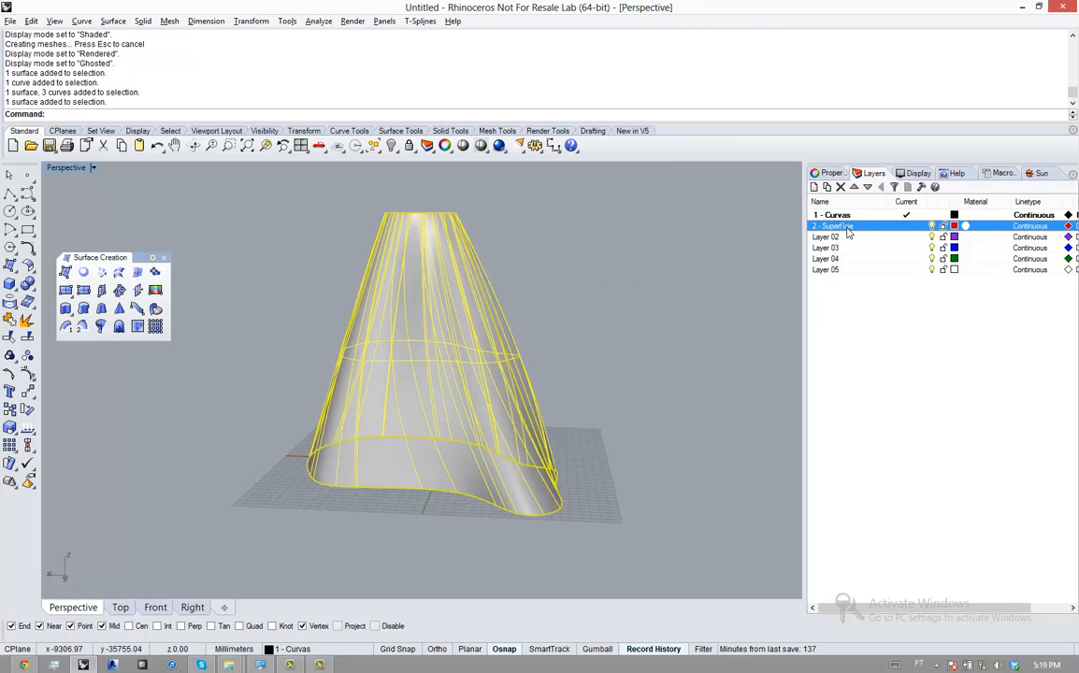
{"action": "right_click", "coordinate": [848, 233]}
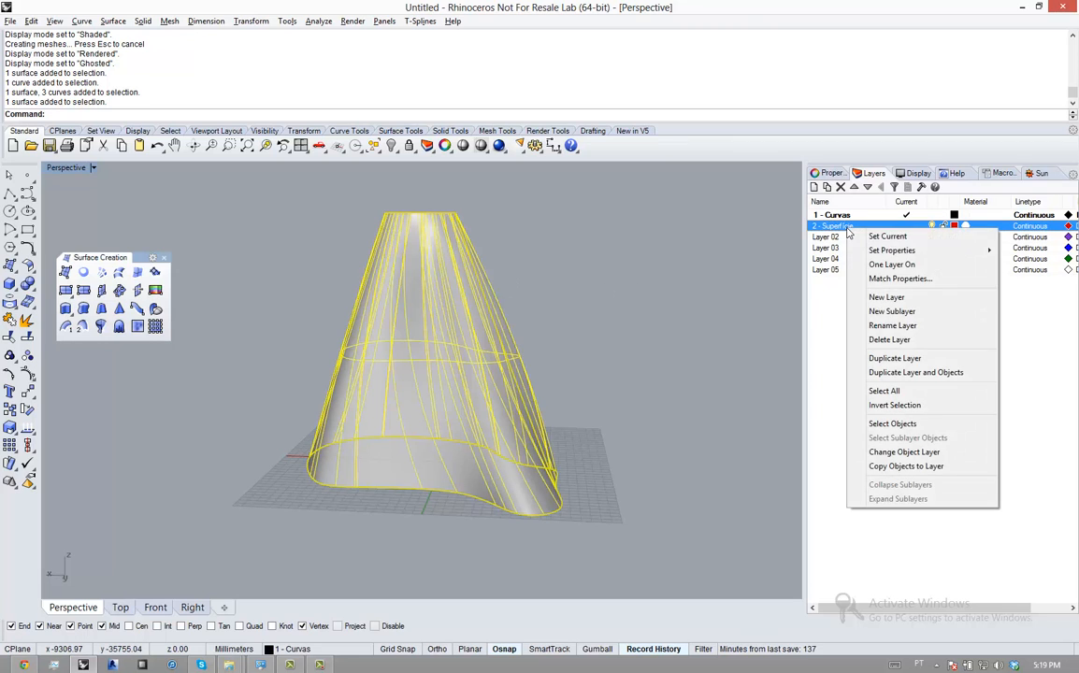
{"action": "left_click", "coordinate": [904, 454]}
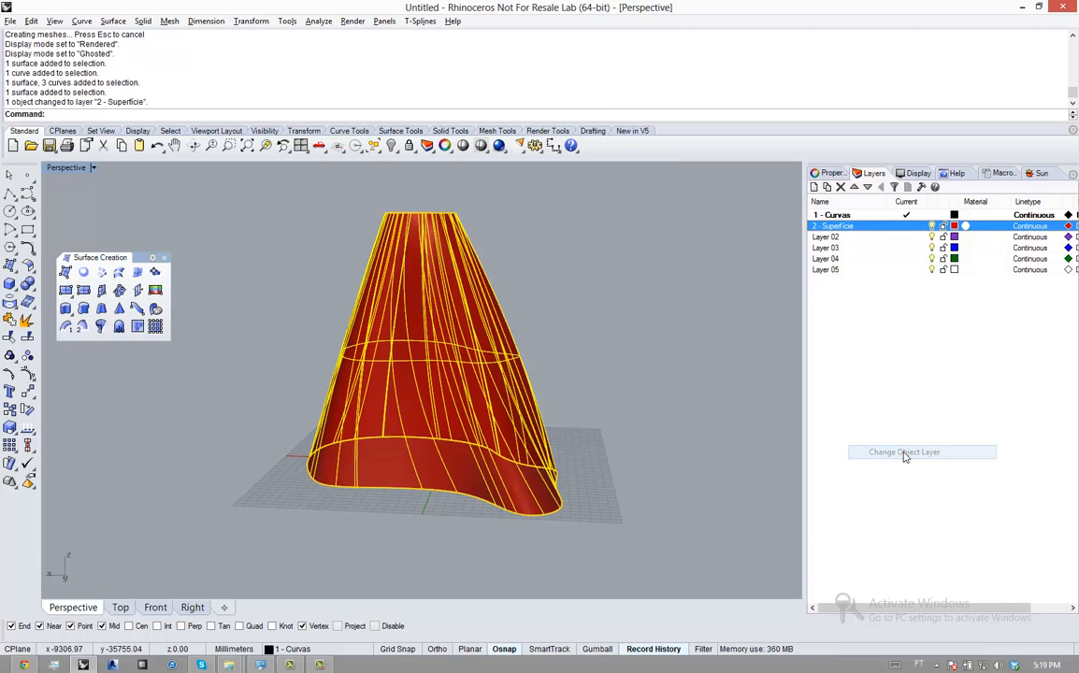
{"action": "left_click", "coordinate": [720, 412]}
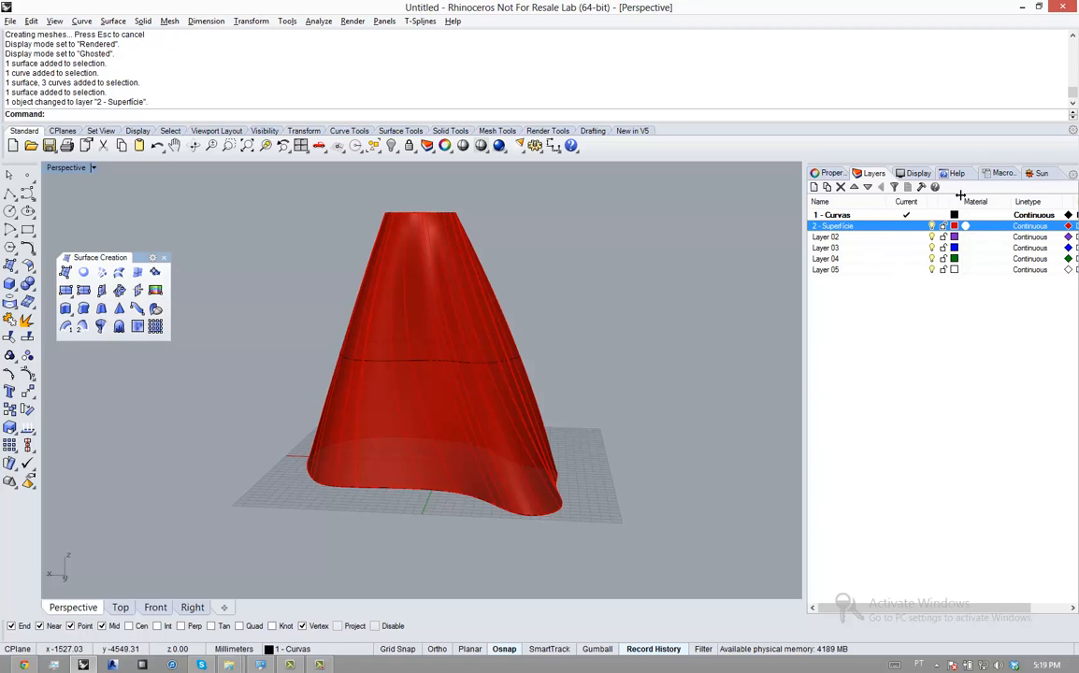
Make "2 - Superfície" the current layer, turn off the "1 - Curvas" layer and inspect the surface from another side
{"action": "left_click", "coordinate": [907, 227]}
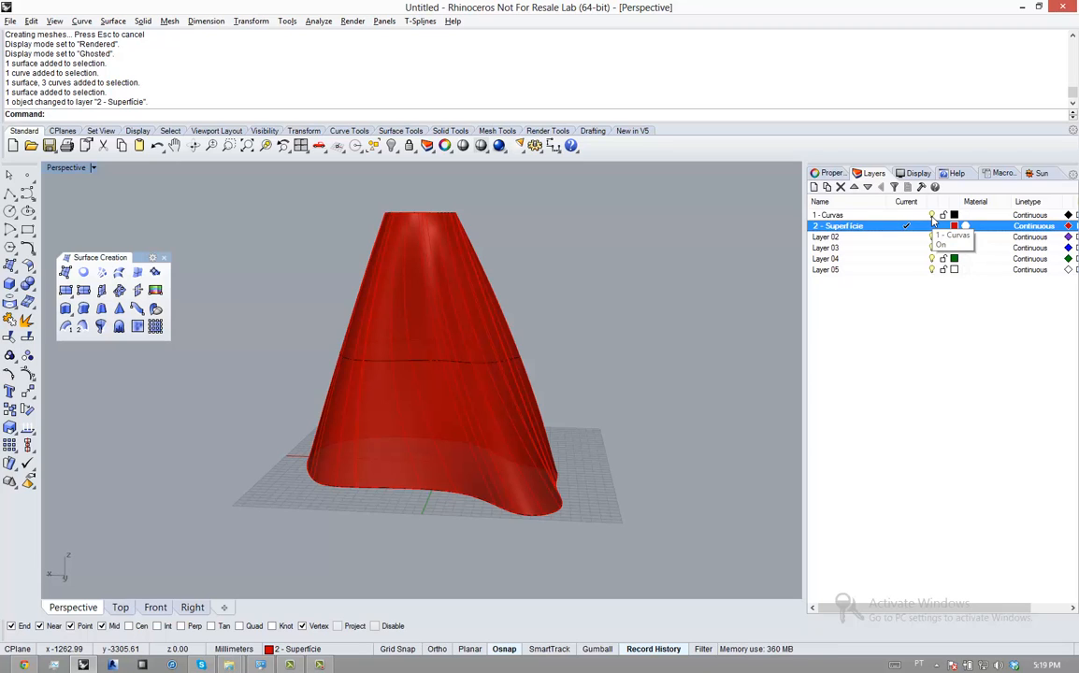
{"action": "left_click", "coordinate": [926, 216]}
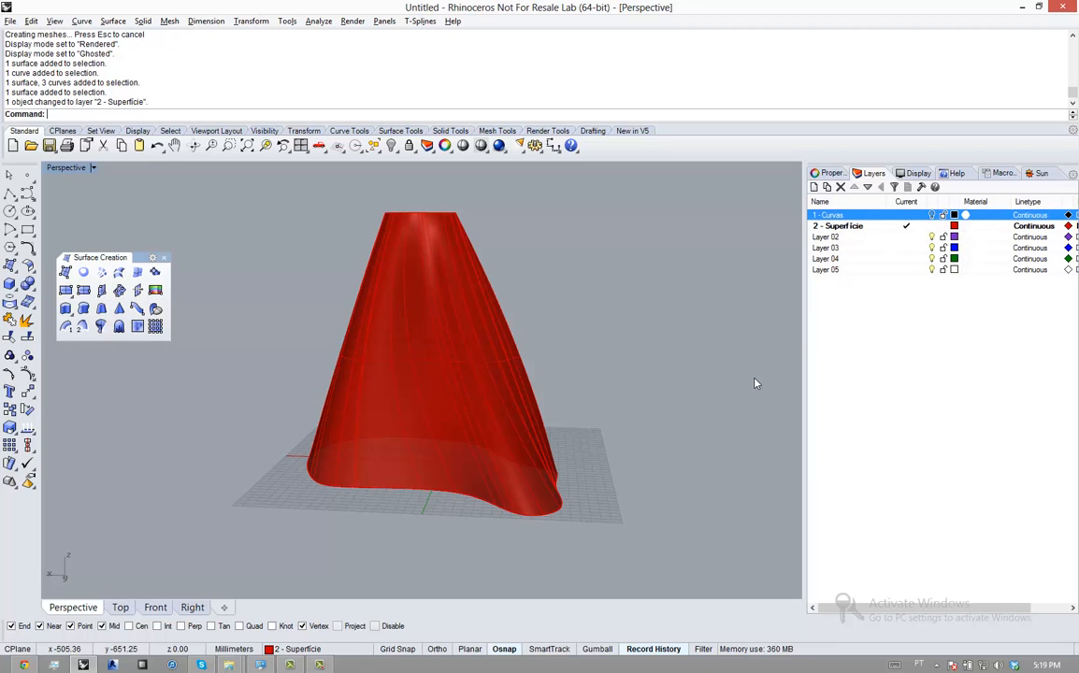
{"action": "right_click_drag", "start_coordinate": [411, 444], "coordinate": [467, 470]}
{"action": "scroll", "coordinate": [429, 344], "scroll_direction": "up", "scroll_amount": 5}
{"action": "right_click_drag", "start_coordinate": [527, 390], "coordinate": [332, 337]}
{"action": "scroll", "coordinate": [499, 394], "scroll_direction": "down", "scroll_amount": 3}
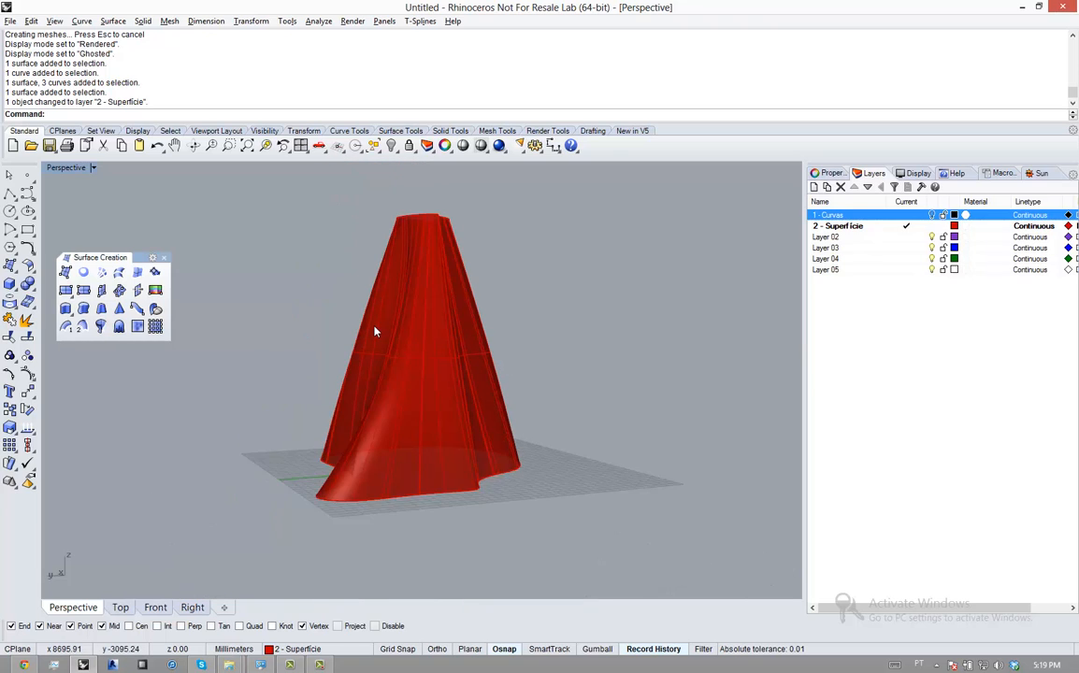
{"action": "scroll", "coordinate": [374, 332], "scroll_direction": "up", "scroll_amount": 2}
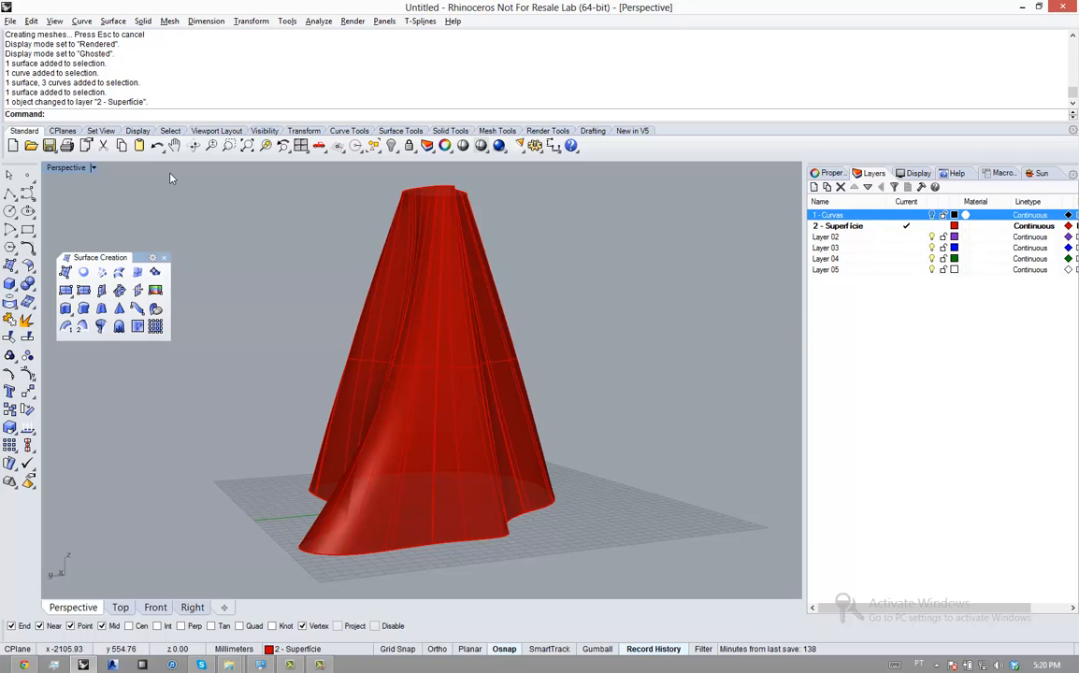
Maximize the Front viewport with the whole surface in view and set its display mode to Ghosted
{"action": "double_click", "coordinate": [78, 169]}
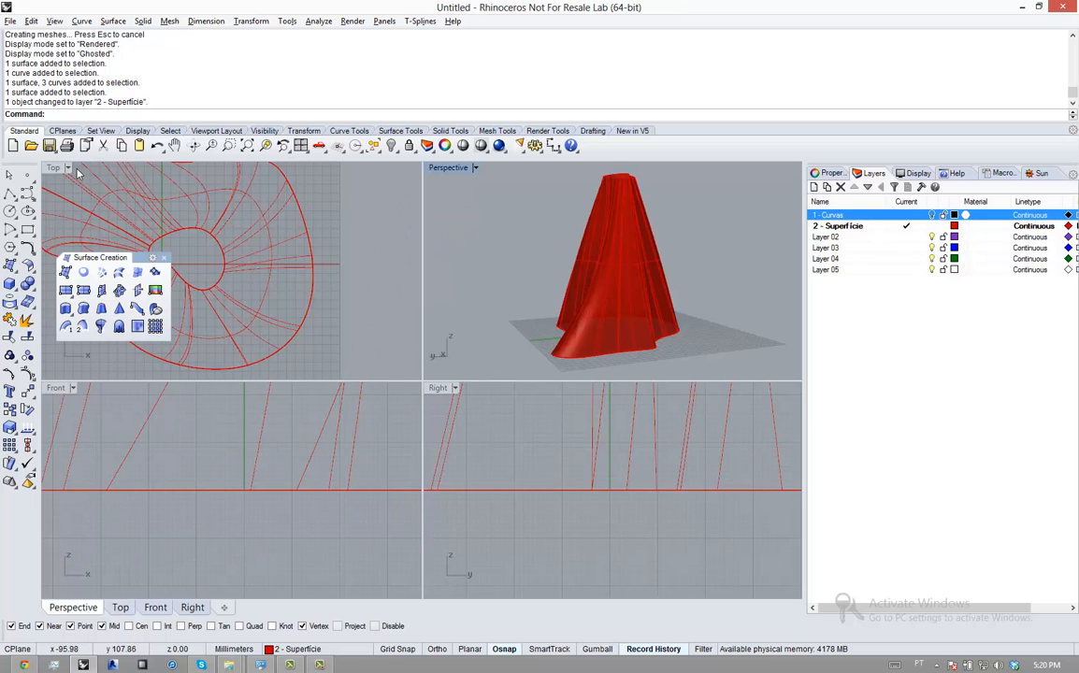
{"action": "double_click", "coordinate": [61, 392]}
{"action": "scroll", "coordinate": [329, 472], "scroll_direction": "down", "scroll_amount": 5}
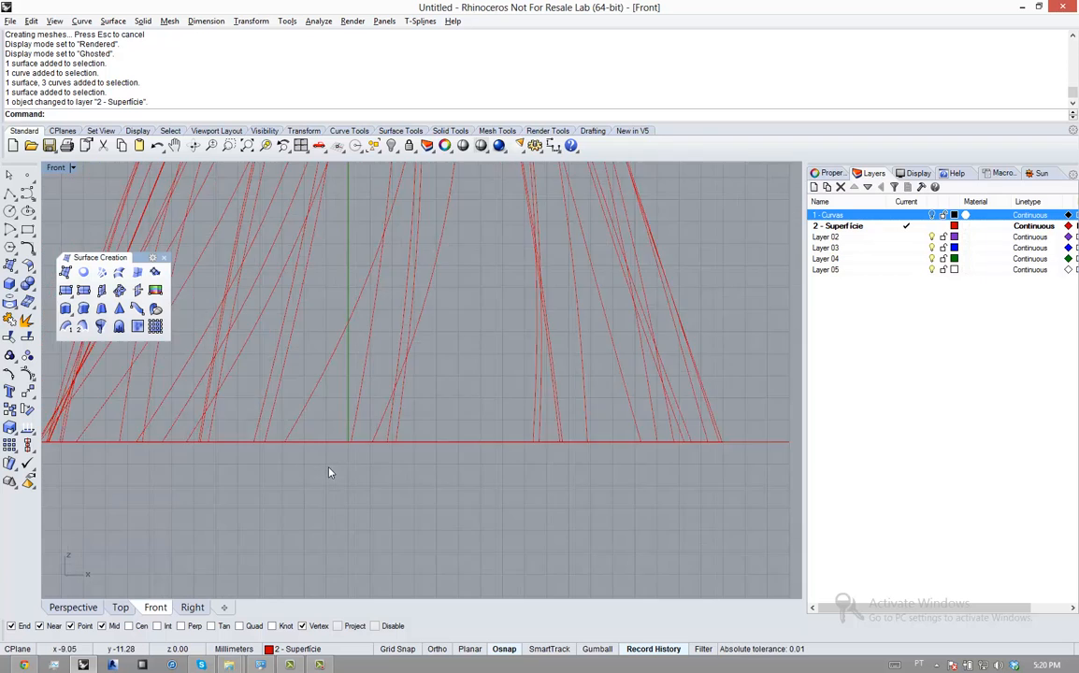
{"action": "scroll", "coordinate": [337, 473], "scroll_direction": "down", "scroll_amount": 6}
{"action": "scroll", "coordinate": [348, 451], "scroll_direction": "up", "scroll_amount": 4}
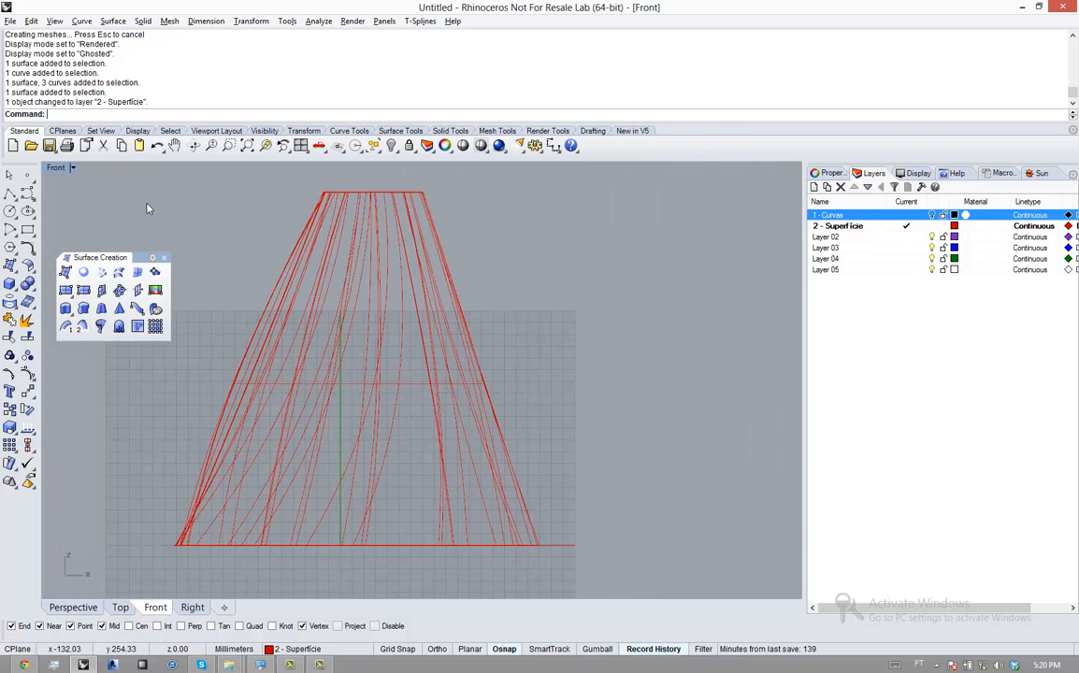
{"action": "left_click", "coordinate": [74, 168]}
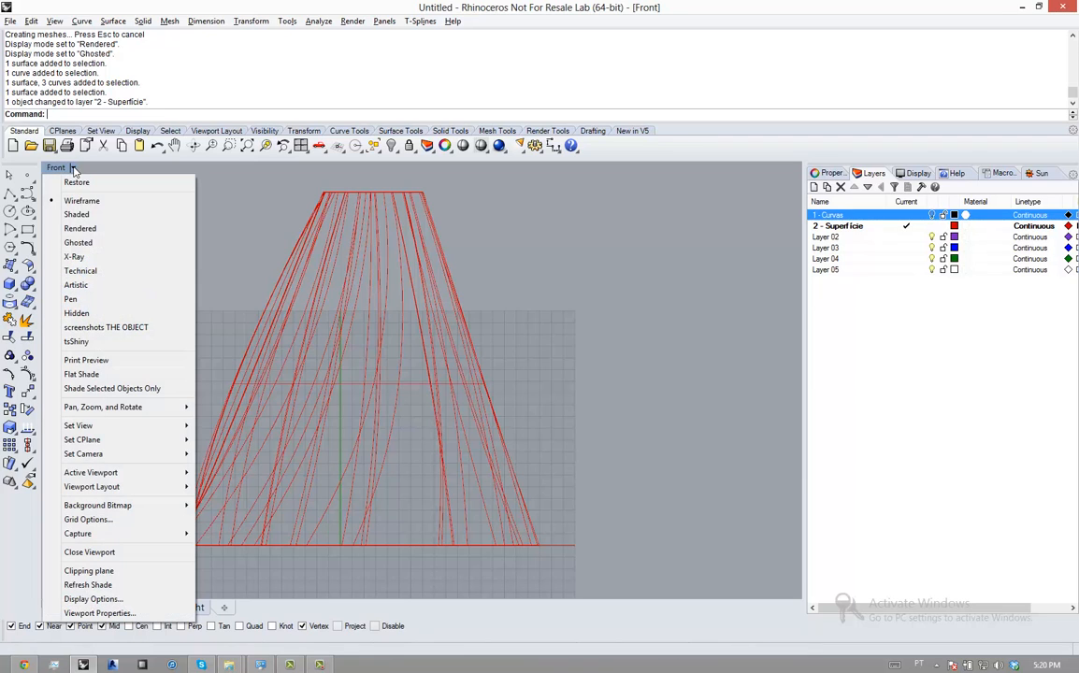
{"action": "left_click", "coordinate": [117, 244]}
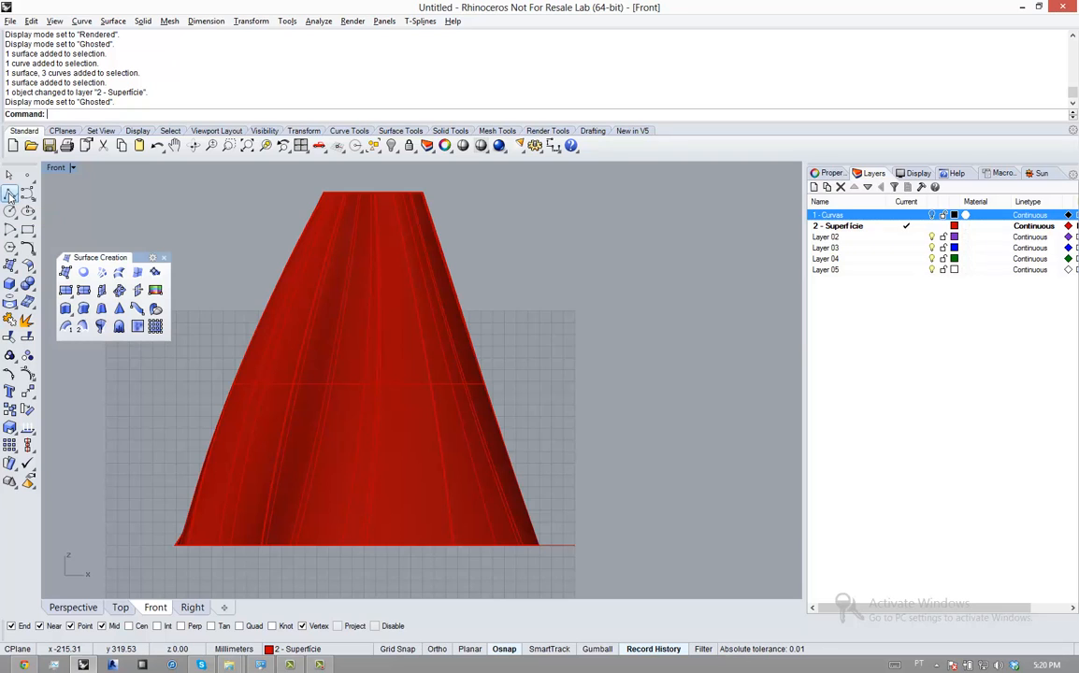
Draw a vertical 300 mm line upward from the origin in the Front view using the Lines command
{"action": "right_click", "coordinate": [9, 193]}
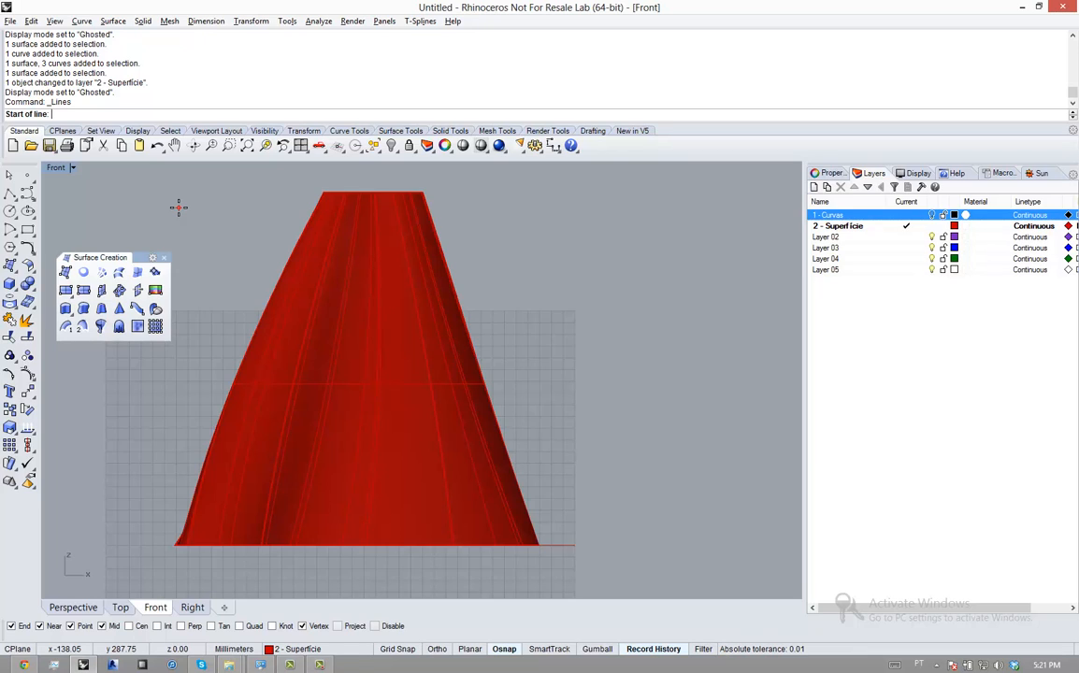
{"action": "type", "text": "0"}
{"action": "key", "text": "Return"}
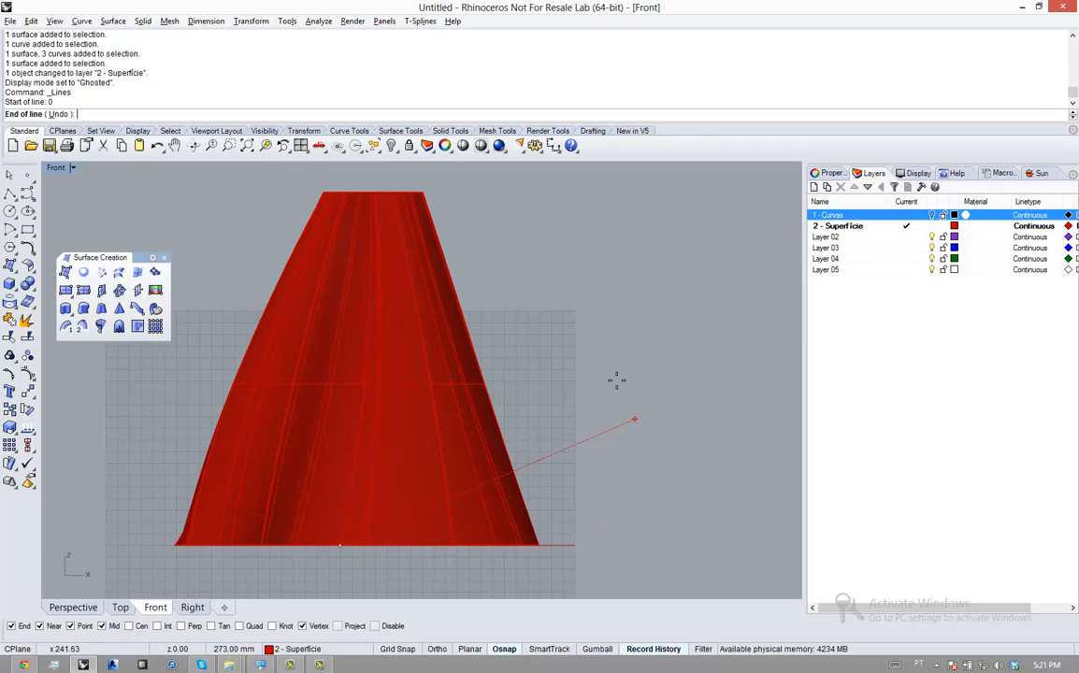
{"action": "type", "text": "300"}
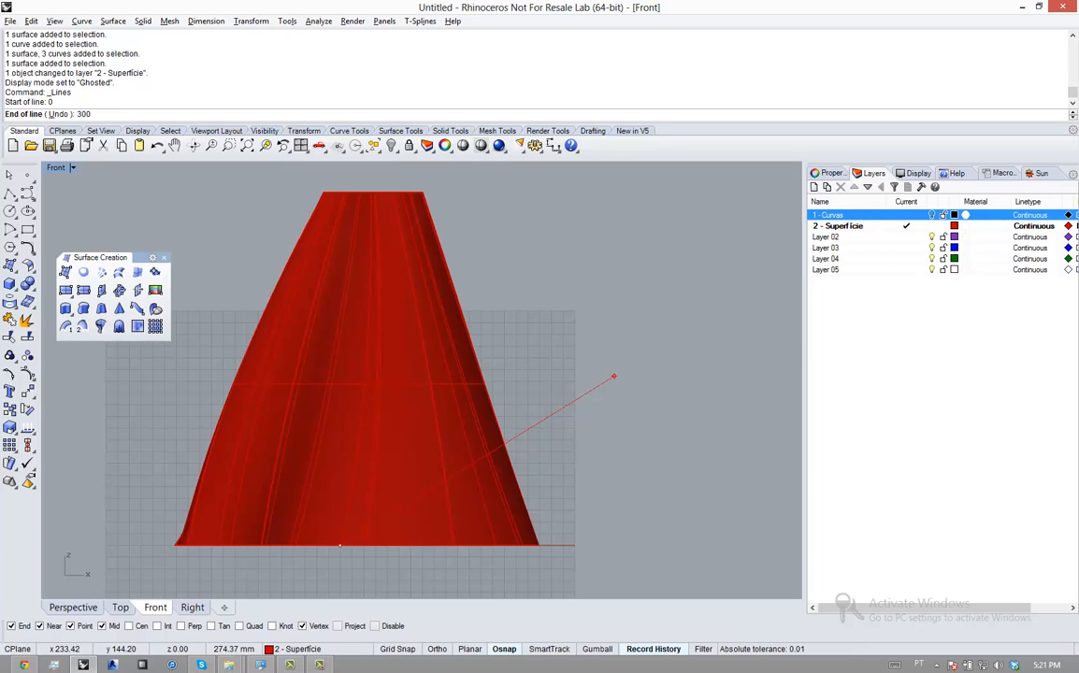
{"action": "key", "text": "Return"}
{"action": "scroll", "coordinate": [591, 327], "scroll_direction": "down", "scroll_amount": 1}
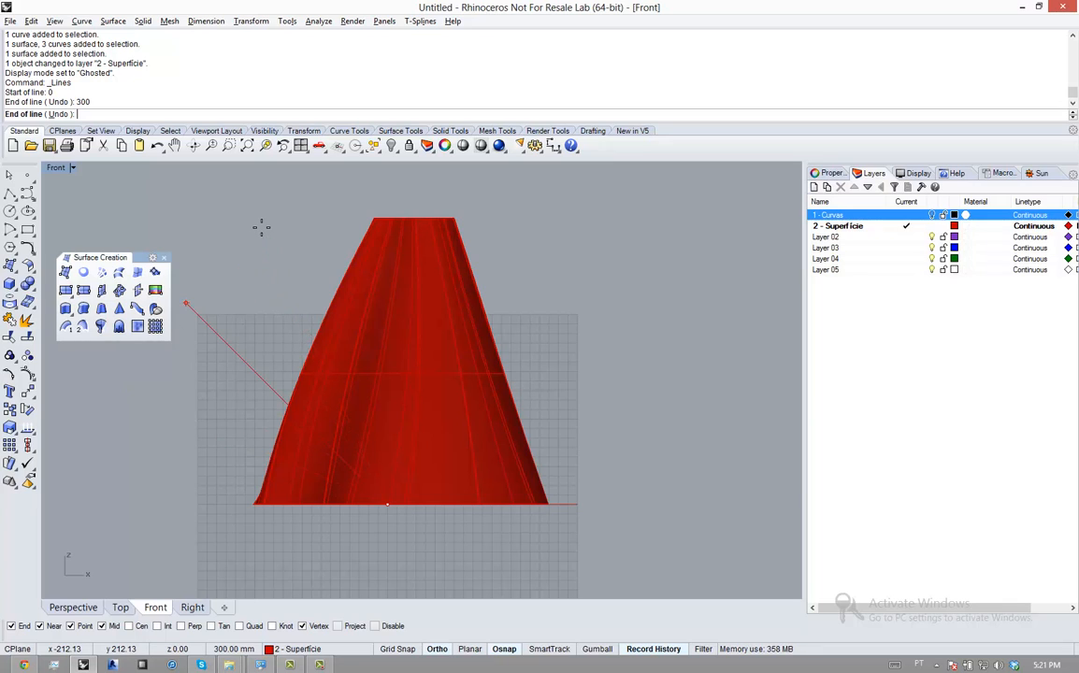
{"action": "left_click", "coordinate": [341, 187], "text": "shift"}
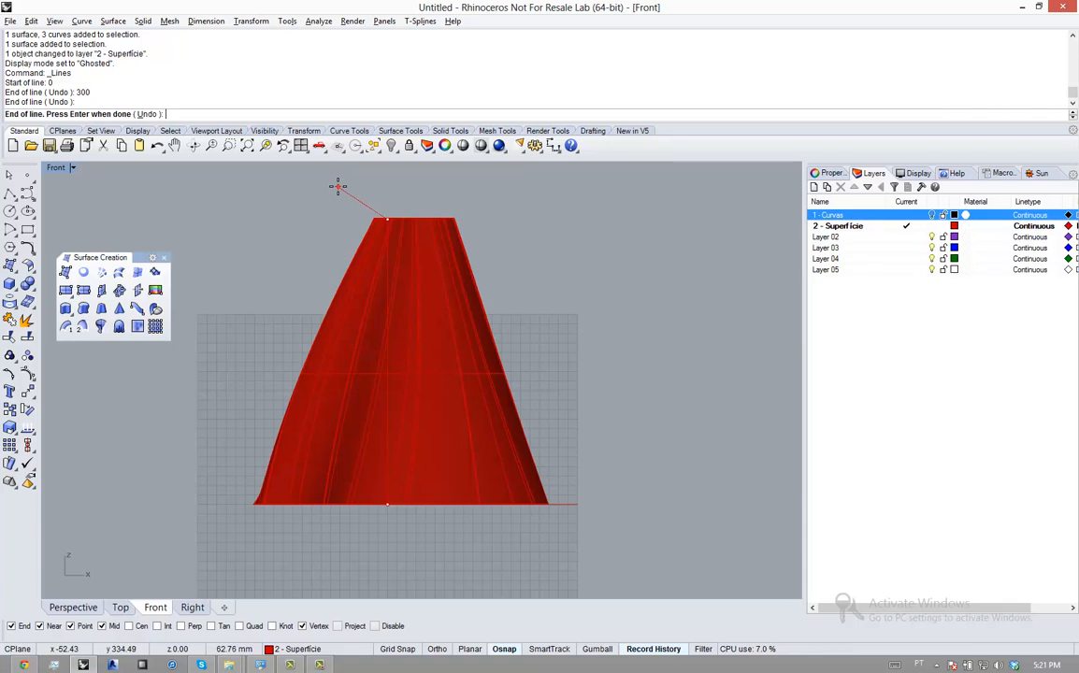
{"action": "key", "text": "Return"}
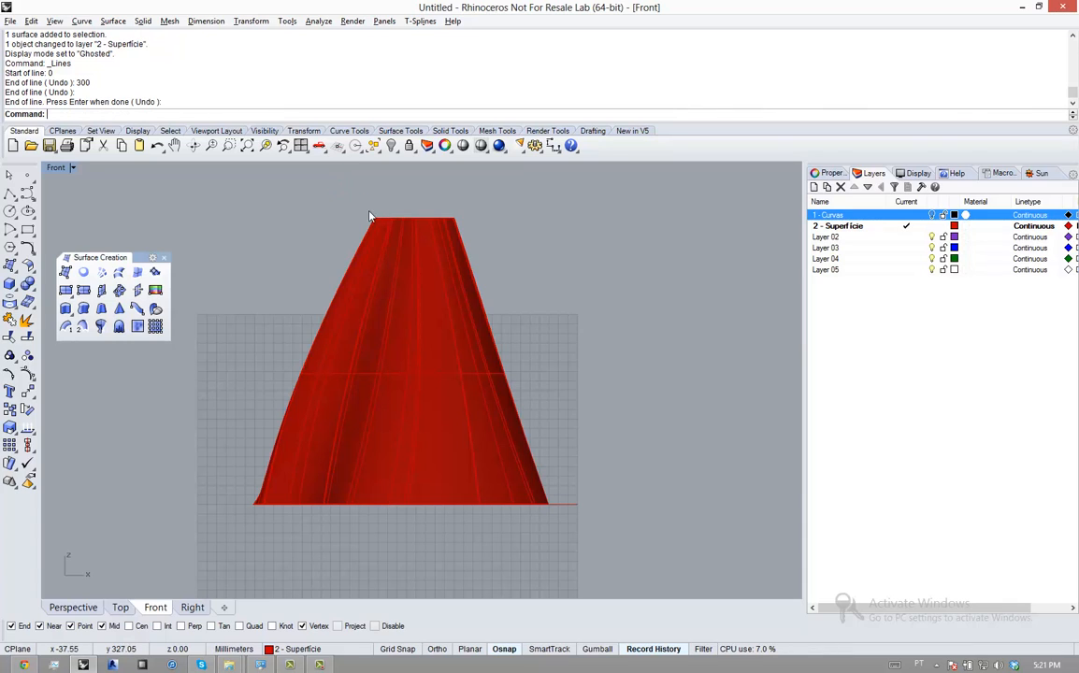
Select the vertical 300 mm line and delete it
{"action": "left_click", "coordinate": [388, 269]}
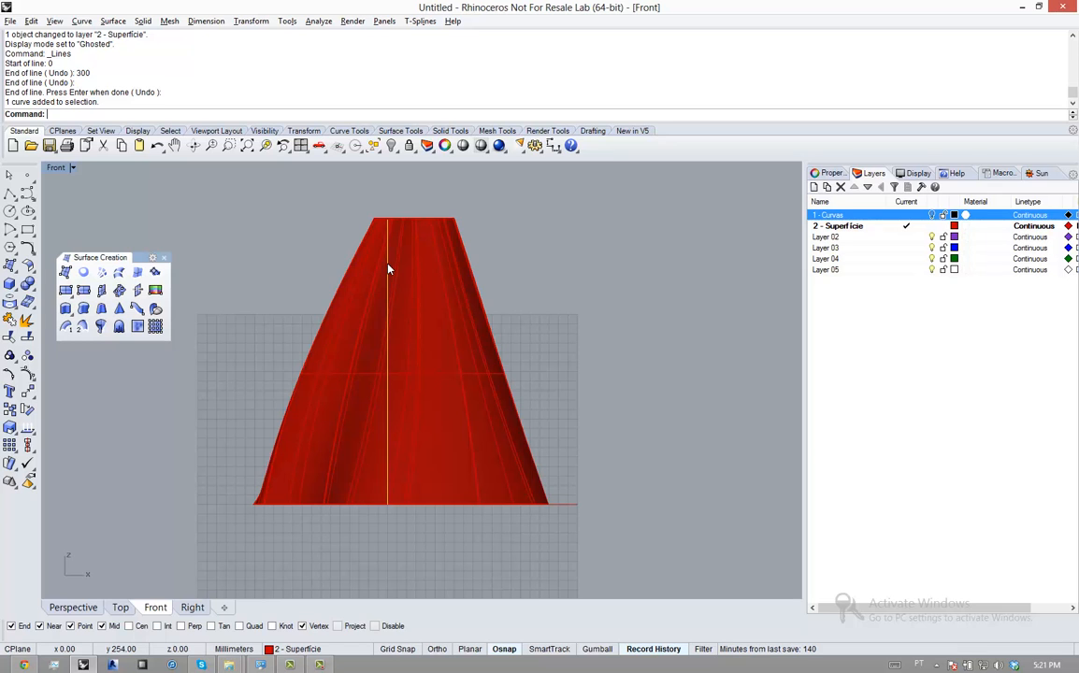
{"action": "scroll", "coordinate": [410, 222], "scroll_direction": "up", "scroll_amount": 10}
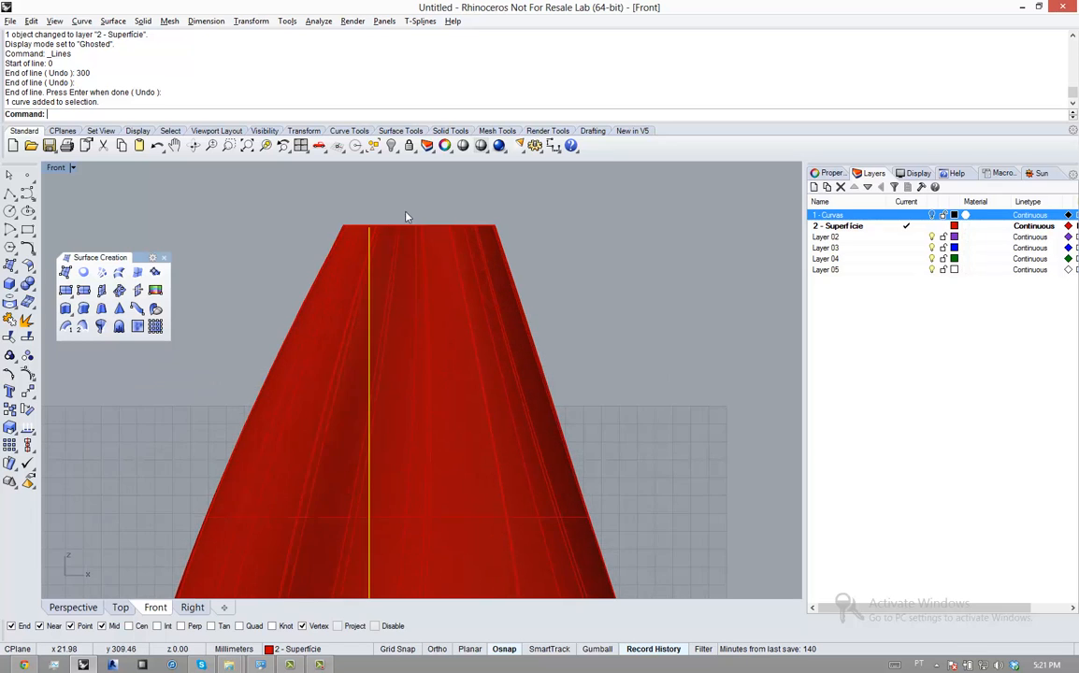
{"action": "scroll", "coordinate": [352, 217], "scroll_direction": "down", "scroll_amount": 8}
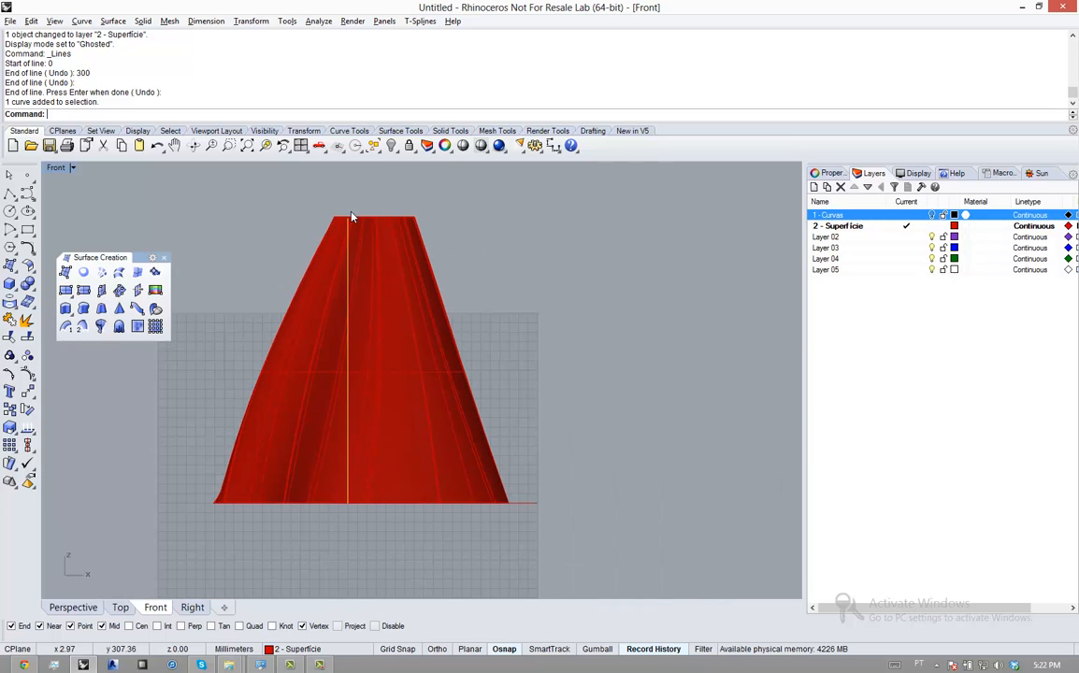
{"action": "key", "text": "Delete"}
Draw a single vertical 500 mm line upward from the origin with the Line command
{"action": "type", "text": "Line"}
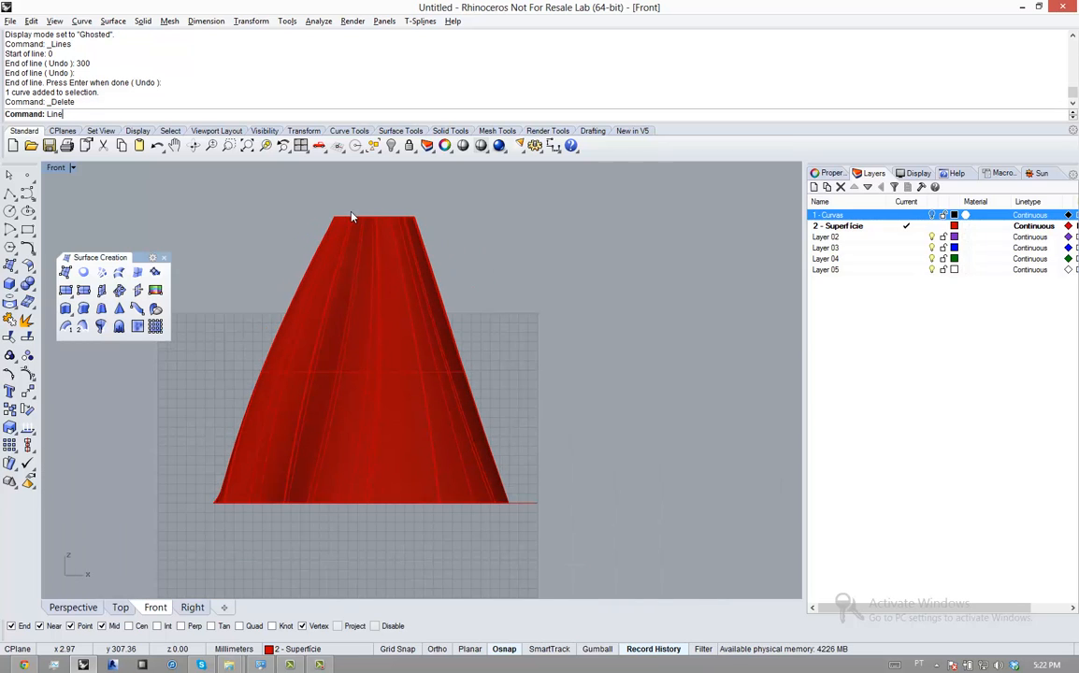
{"action": "key", "text": "Return"}
{"action": "type", "text": "0"}
{"action": "key", "text": "Return"}
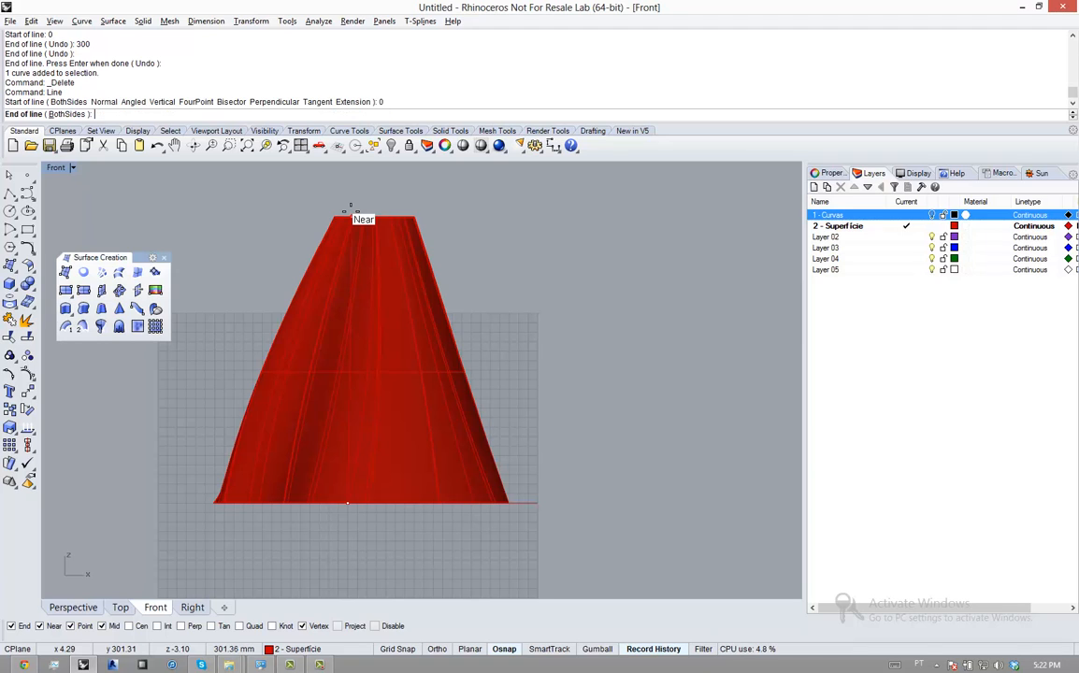
{"action": "scroll", "coordinate": [402, 356], "scroll_direction": "down", "scroll_amount": 3}
{"action": "type", "text": "500"}
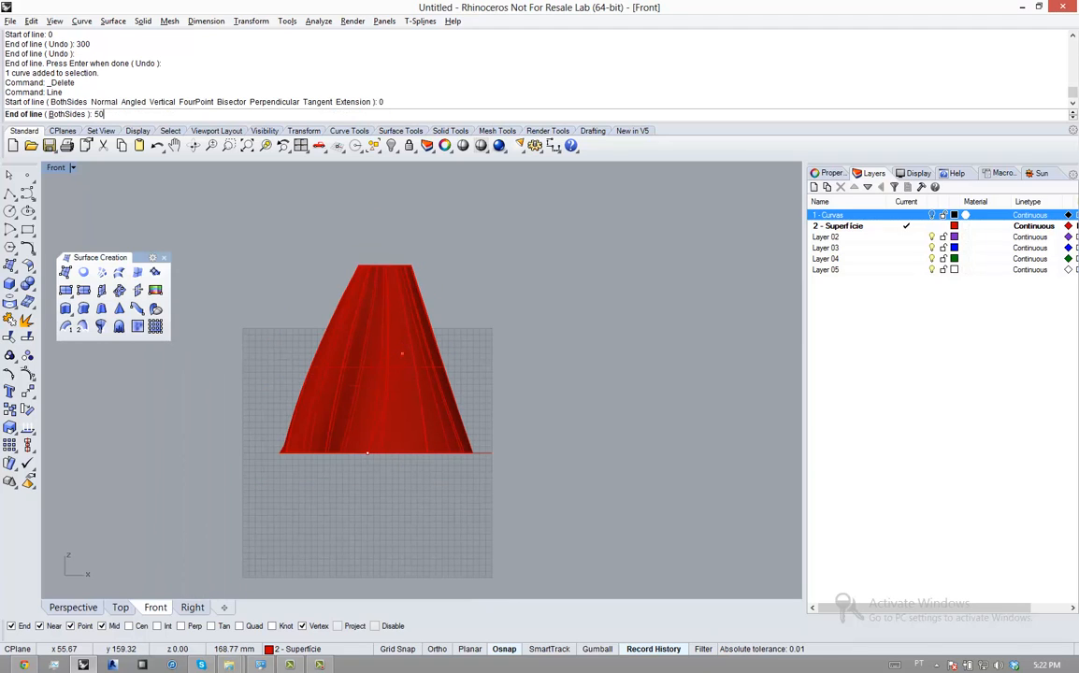
{"action": "key", "text": "Return"}
{"action": "scroll", "coordinate": [387, 354], "scroll_direction": "down", "scroll_amount": 1}
{"action": "scroll", "coordinate": [387, 354], "scroll_direction": "down", "scroll_amount": 2}
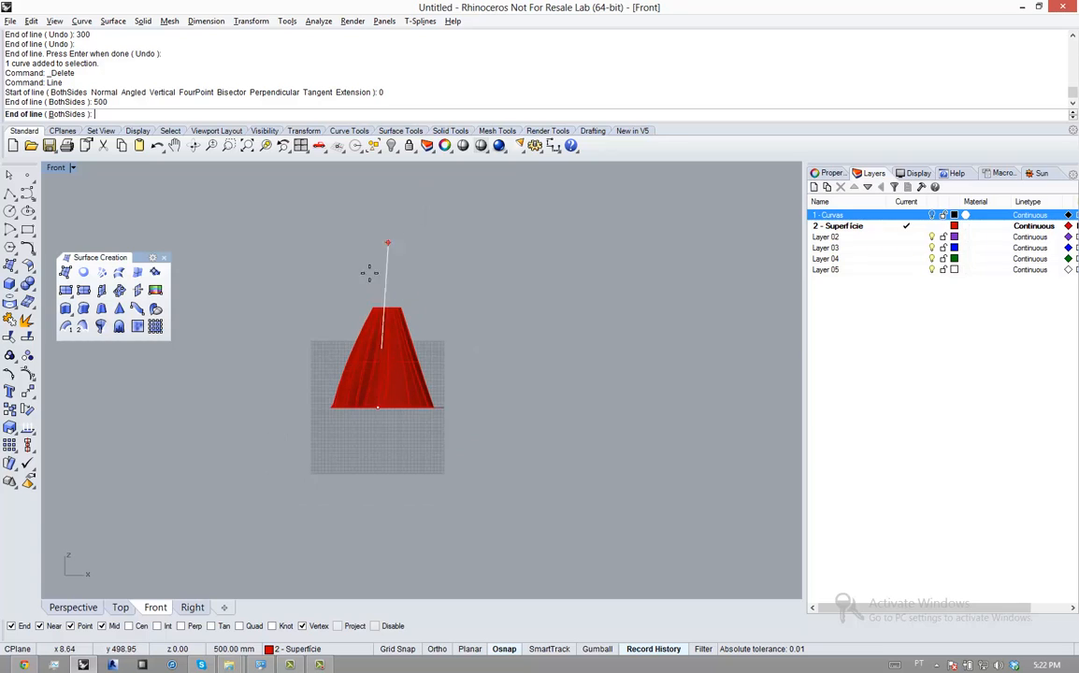
{"action": "key", "text": "F8"}
{"action": "left_click", "coordinate": [379, 208], "text": "shift"}
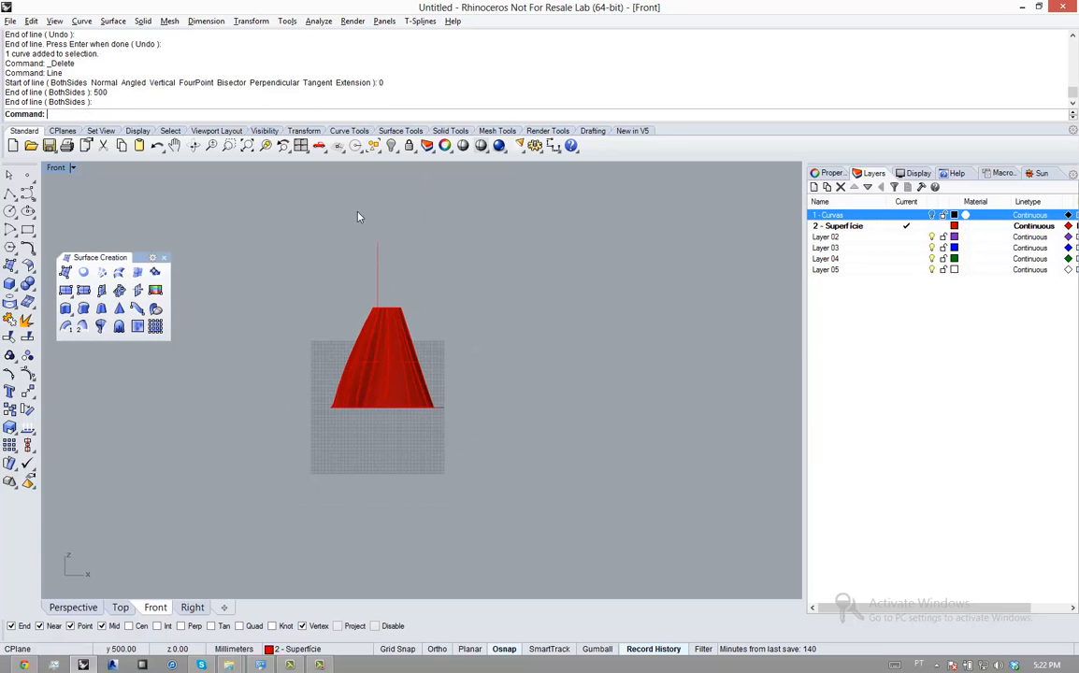
Compare the vertical line's height with the lofted surface, selecting each in turn and clearing the selection
{"action": "scroll", "coordinate": [363, 252], "scroll_direction": "up", "scroll_amount": 3}
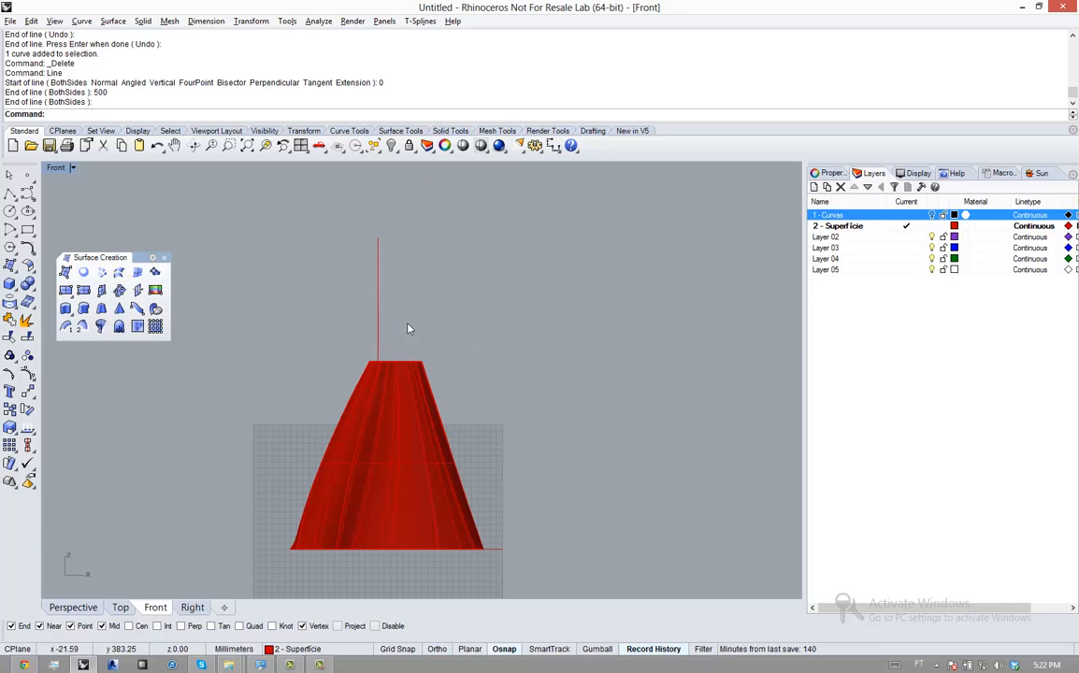
{"action": "scroll", "coordinate": [364, 305], "scroll_direction": "up", "scroll_amount": 2}
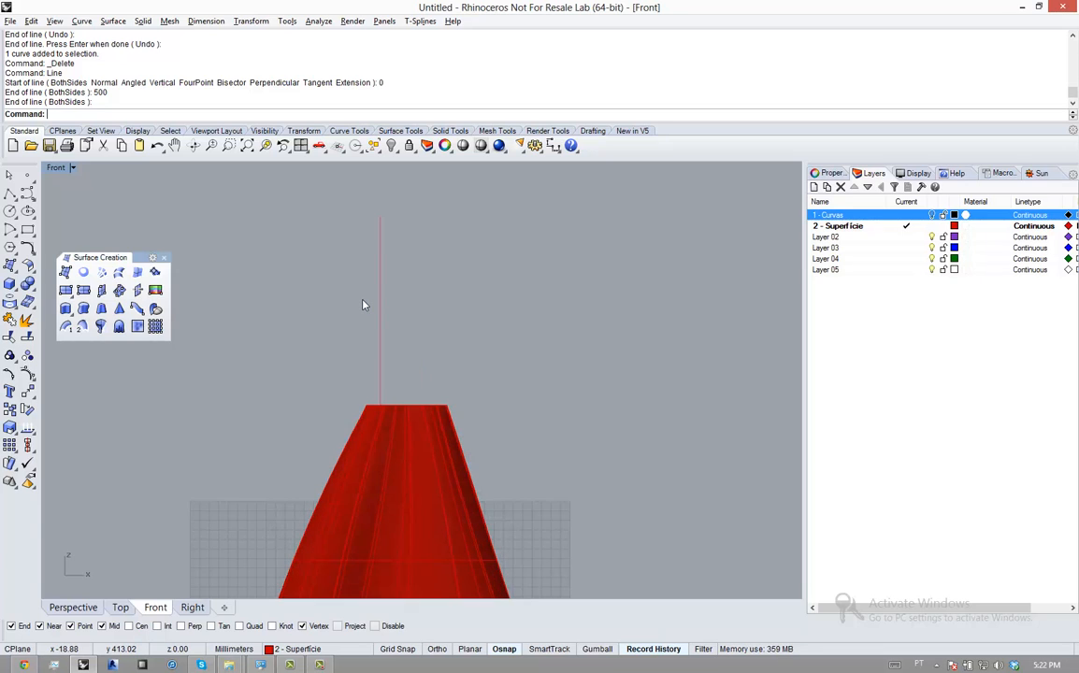
{"action": "scroll", "coordinate": [365, 301], "scroll_direction": "down", "scroll_amount": 2}
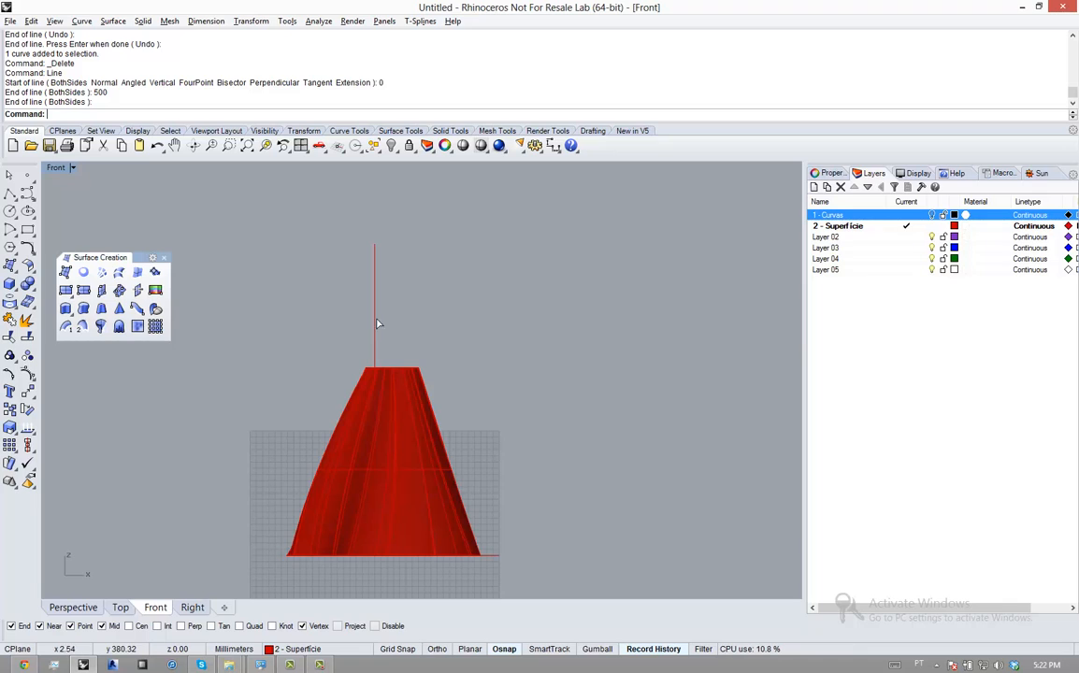
{"action": "left_click", "coordinate": [376, 323]}
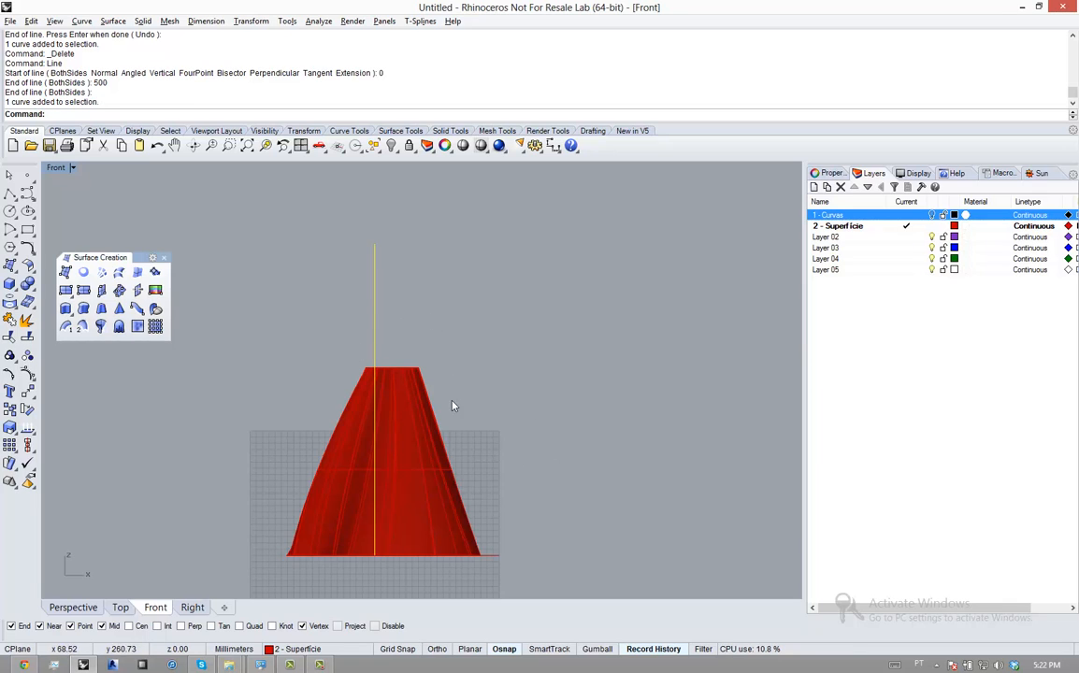
{"action": "left_click", "coordinate": [414, 397]}
{"action": "left_click", "coordinate": [468, 376]}
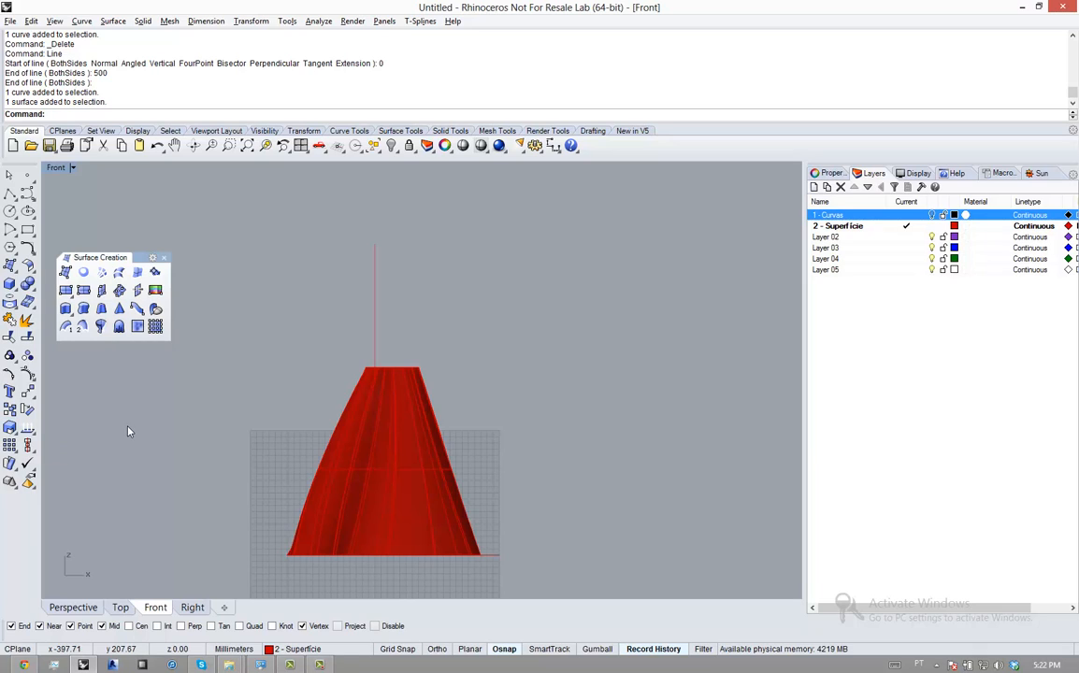
Begin a Scale of the lofted surface with the origin point at 0
{"action": "type", "text": "Scale"}
{"action": "key", "text": "Return"}
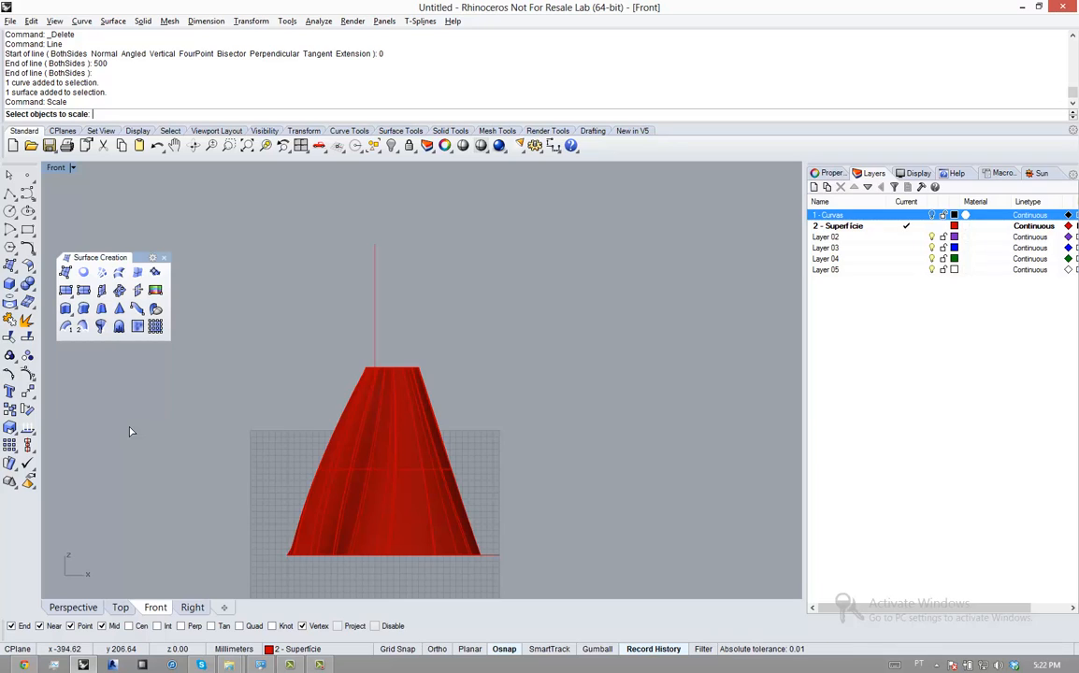
{"action": "left_click", "coordinate": [430, 417]}
{"action": "scroll", "coordinate": [430, 417], "scroll_direction": "down", "scroll_amount": 1}
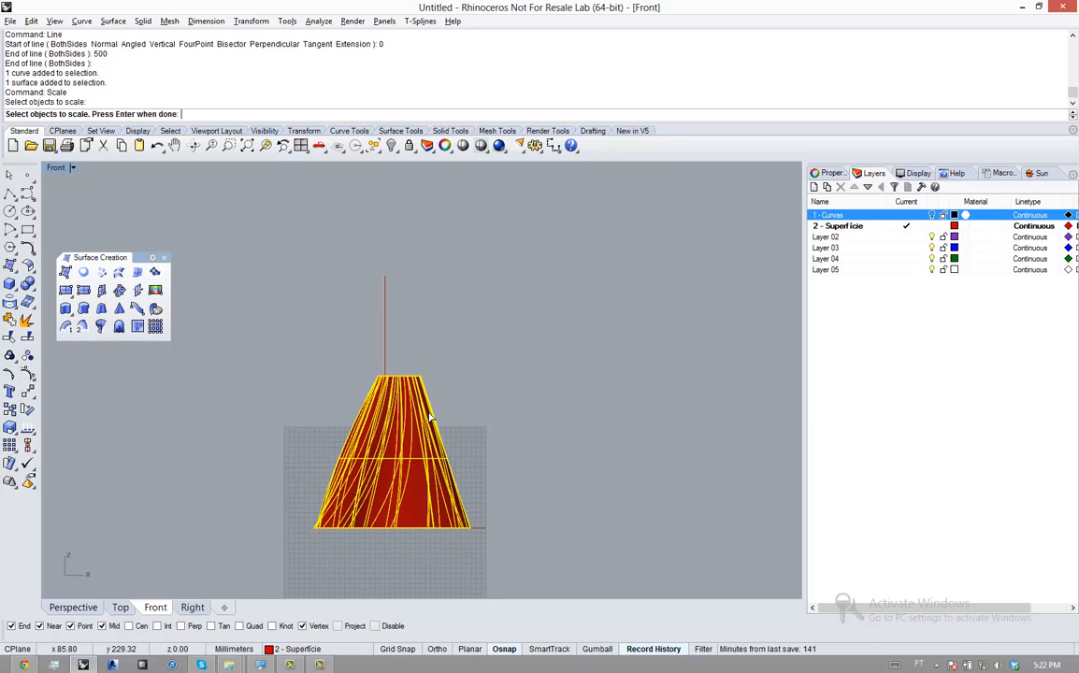
{"action": "key", "text": "Return"}
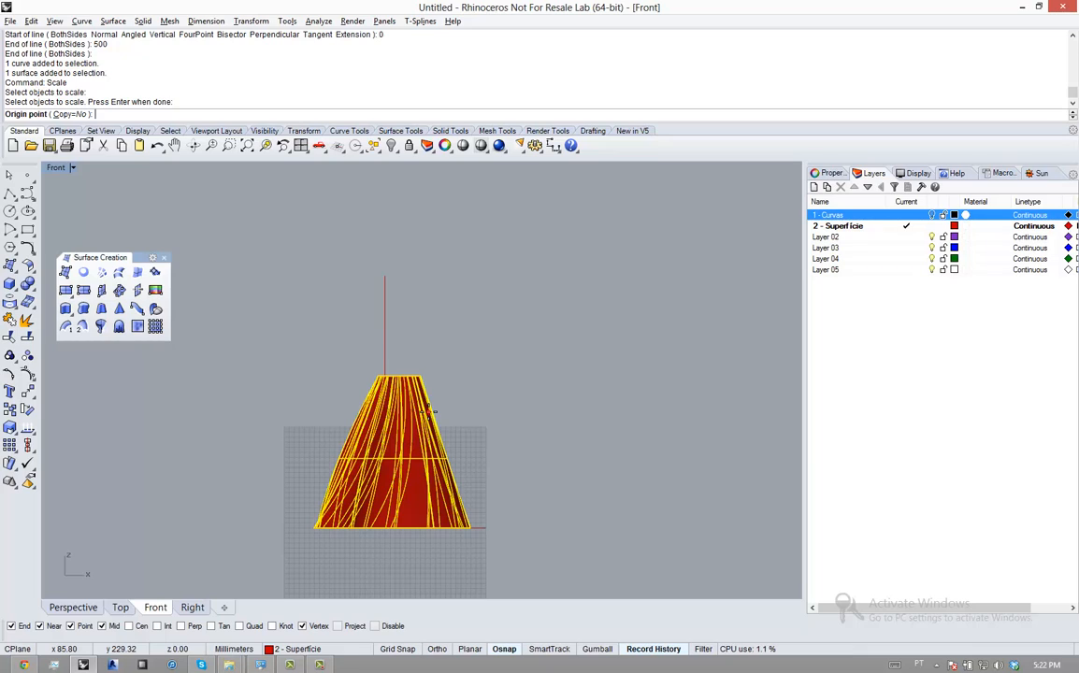
{"action": "type", "text": "0"}
{"action": "key", "text": "Return"}
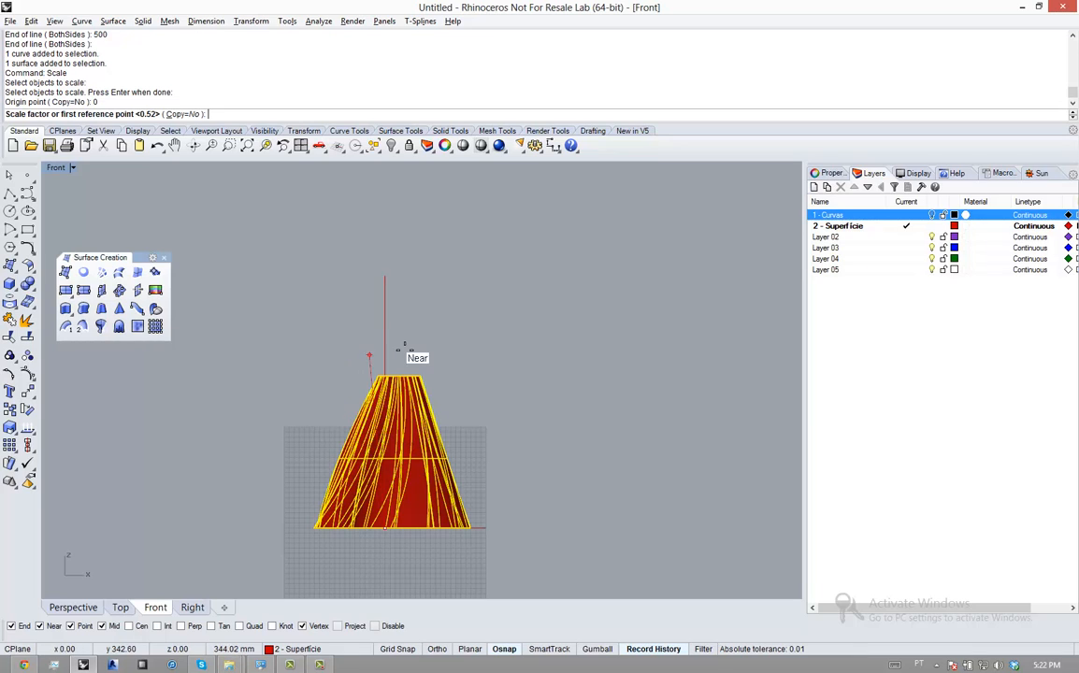
Scale the surface by picking its top edge as first reference and the upper end of the 500 mm line as second
{"action": "scroll", "coordinate": [388, 363], "scroll_direction": "up", "scroll_amount": 5}
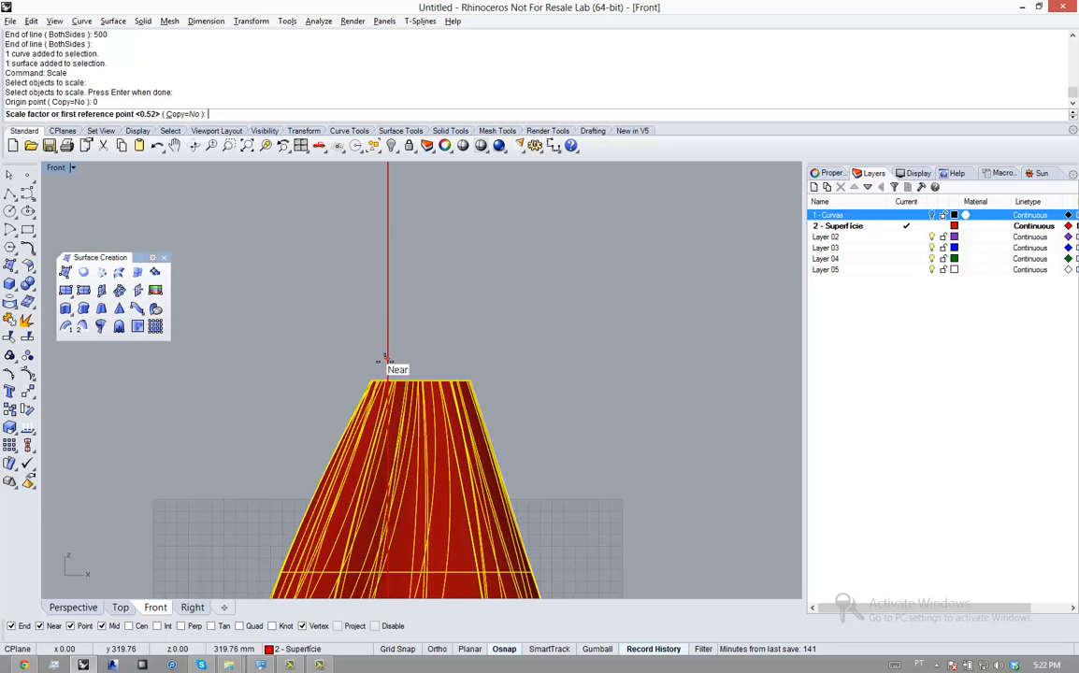
{"action": "scroll", "coordinate": [359, 384], "scroll_direction": "up", "scroll_amount": 3}
{"action": "scroll", "coordinate": [405, 378], "scroll_direction": "up", "scroll_amount": 2}
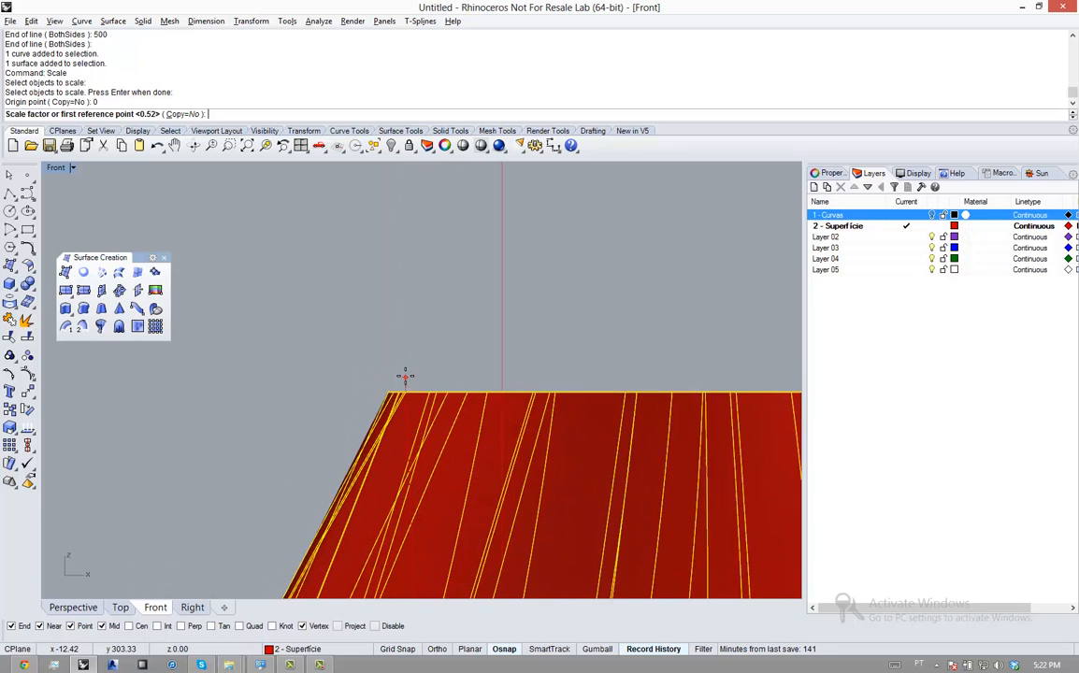
{"action": "scroll", "coordinate": [419, 389], "scroll_direction": "up", "scroll_amount": 3}
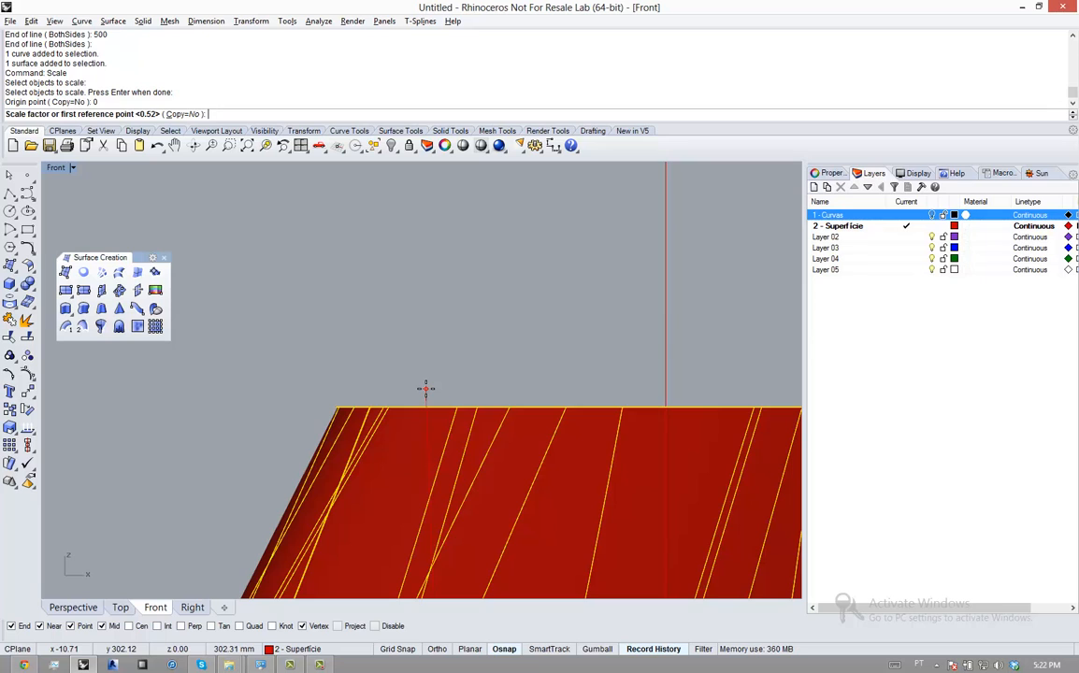
{"action": "left_click", "coordinate": [425, 389]}
{"action": "scroll", "coordinate": [421, 447], "scroll_direction": "down", "scroll_amount": 6}
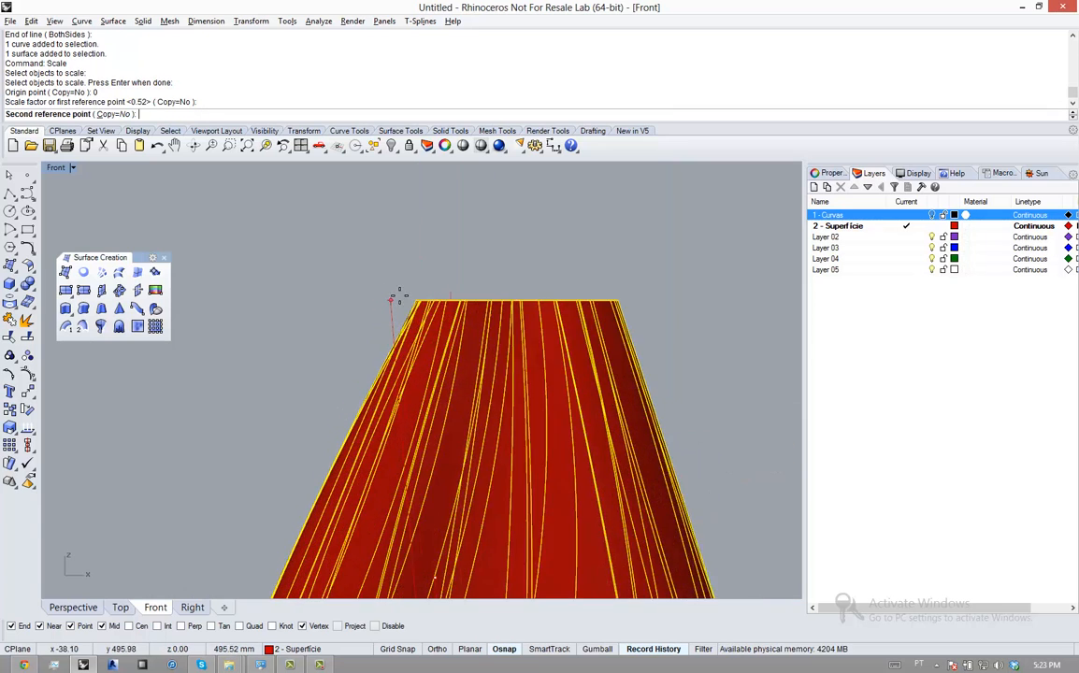
{"action": "left_click", "coordinate": [453, 295]}
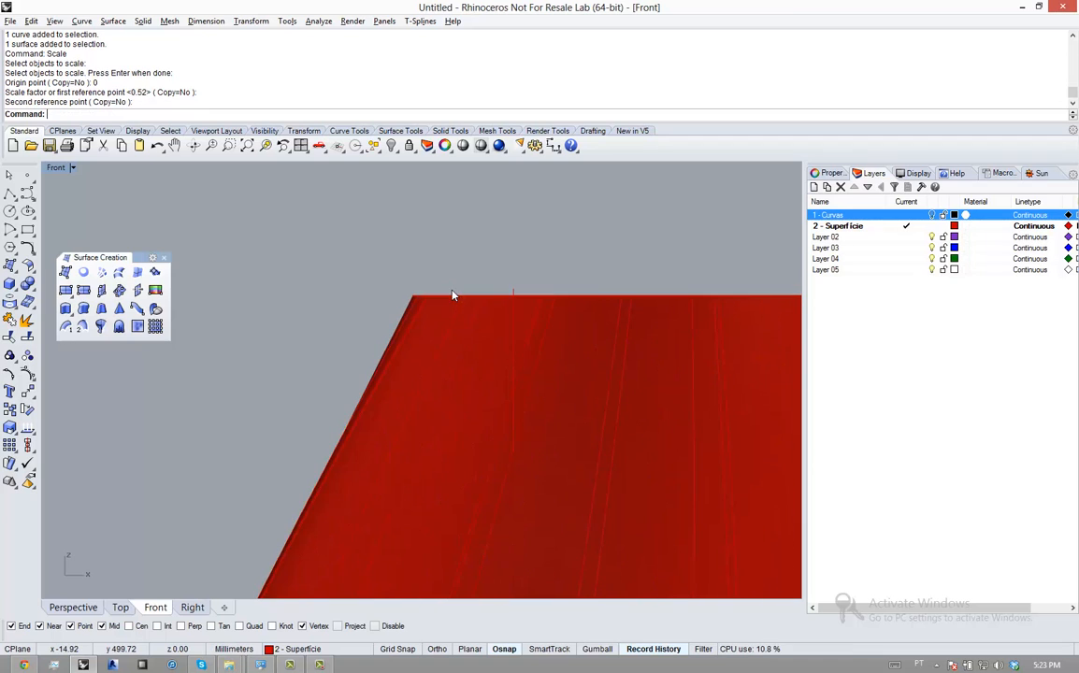
{"action": "scroll", "coordinate": [452, 295], "scroll_direction": "down", "scroll_amount": 8}
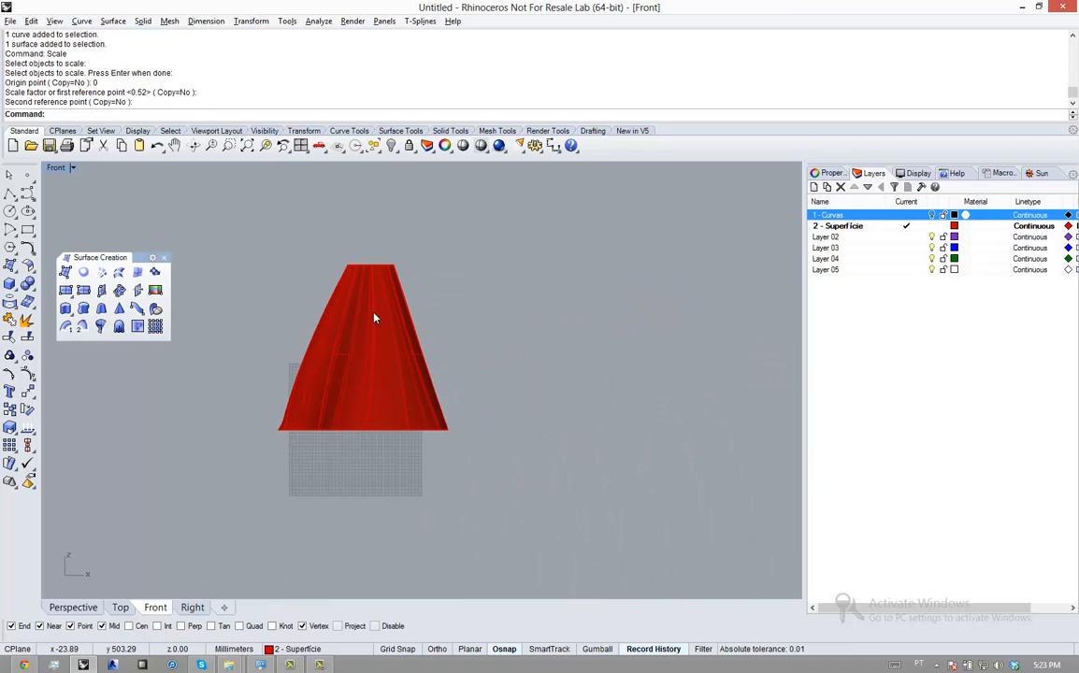
{"action": "scroll", "coordinate": [367, 339], "scroll_direction": "up", "scroll_amount": 4}
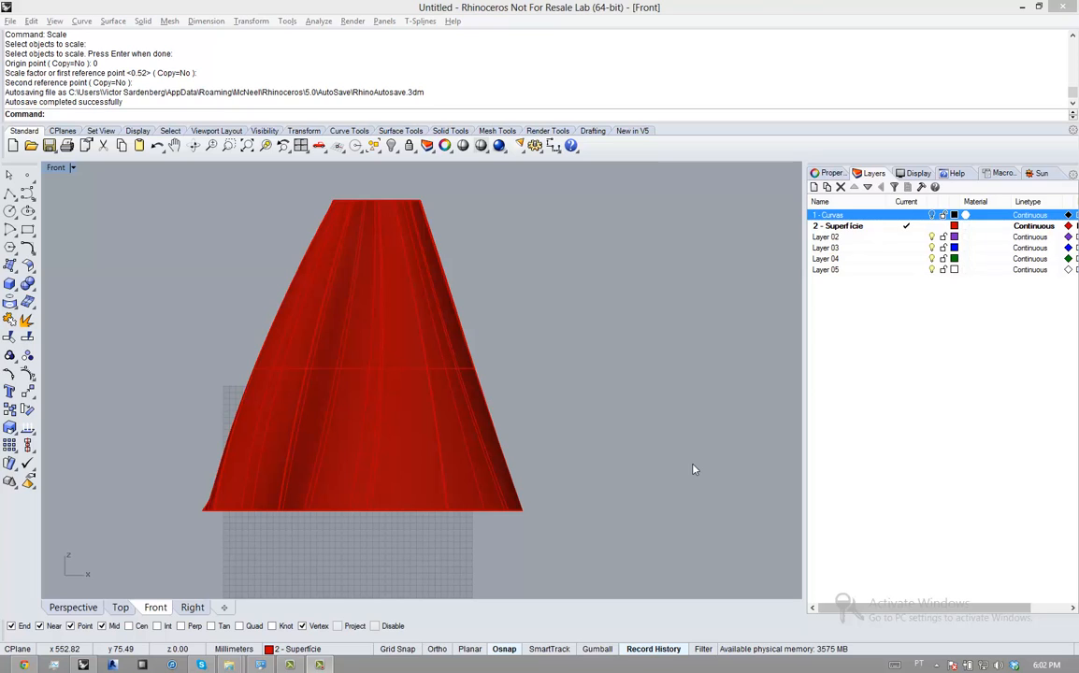
Make Layer 02 the current layer and rename it "3 - Contour"
{"action": "left_click", "coordinate": [694, 470]}
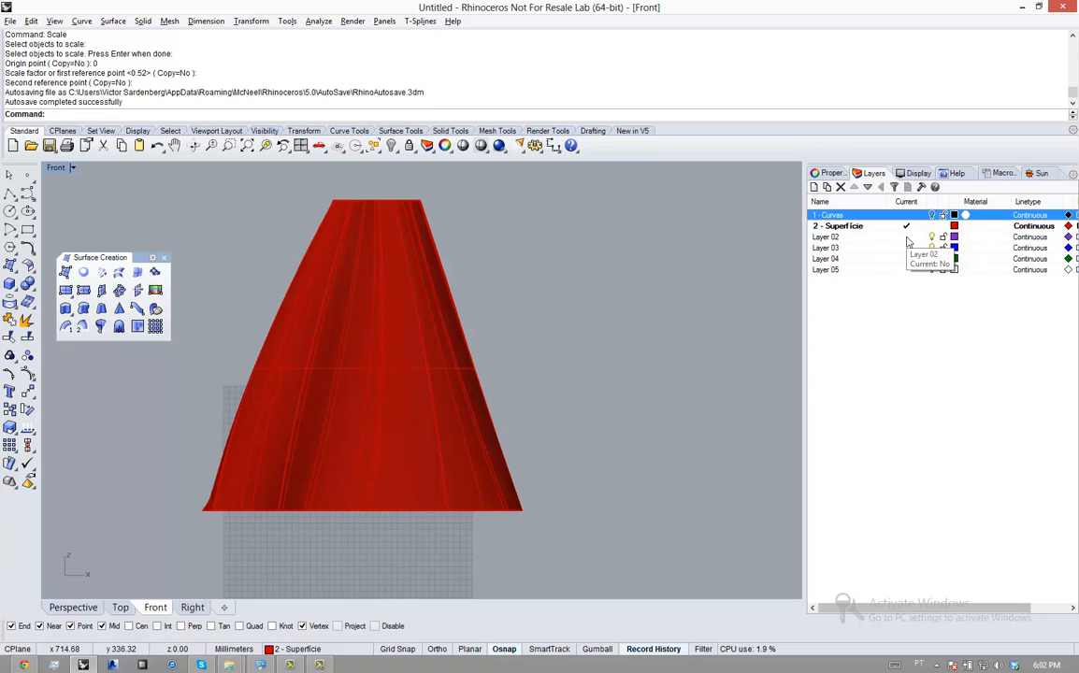
{"action": "double_click", "coordinate": [824, 238]}
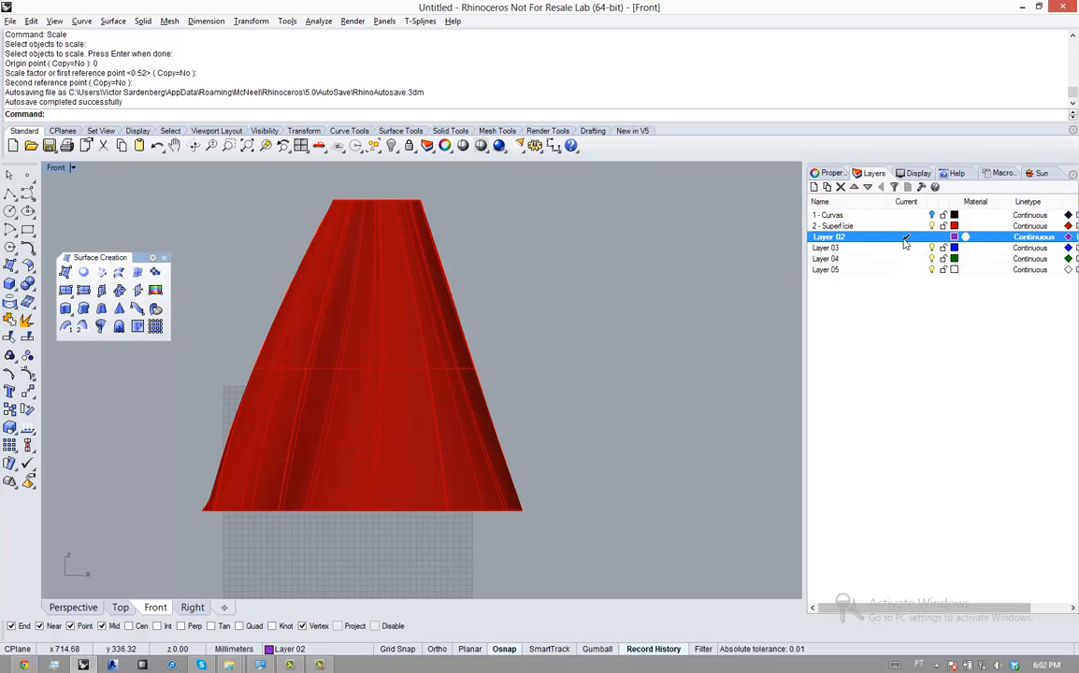
{"action": "left_click", "coordinate": [825, 237]}
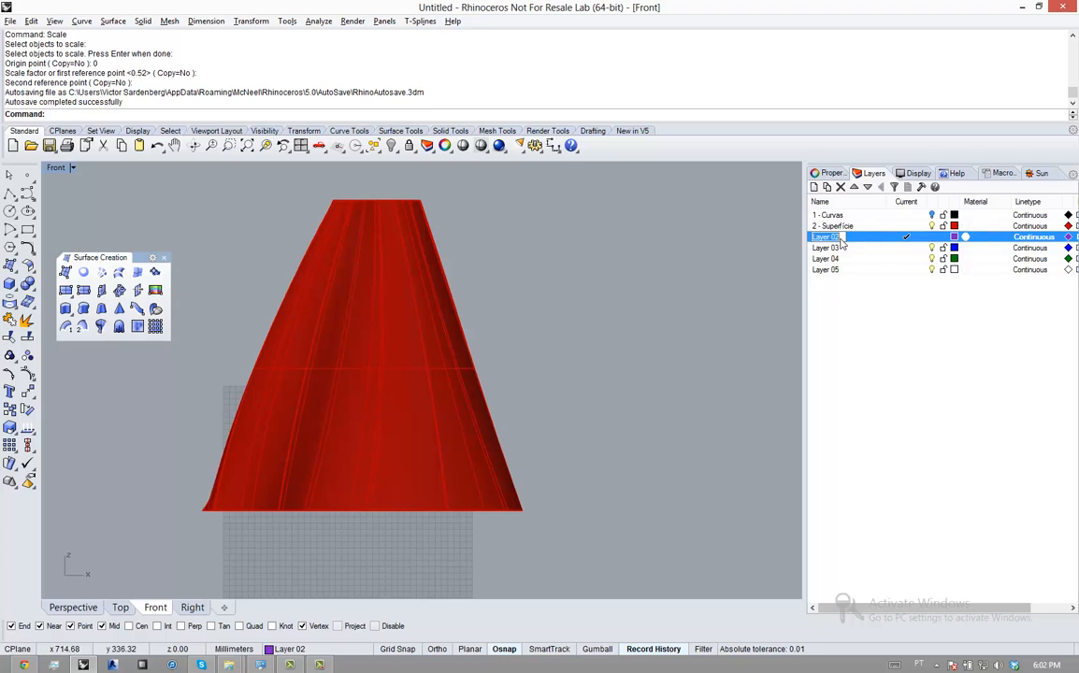
{"action": "type", "text": "3 - Contour"}
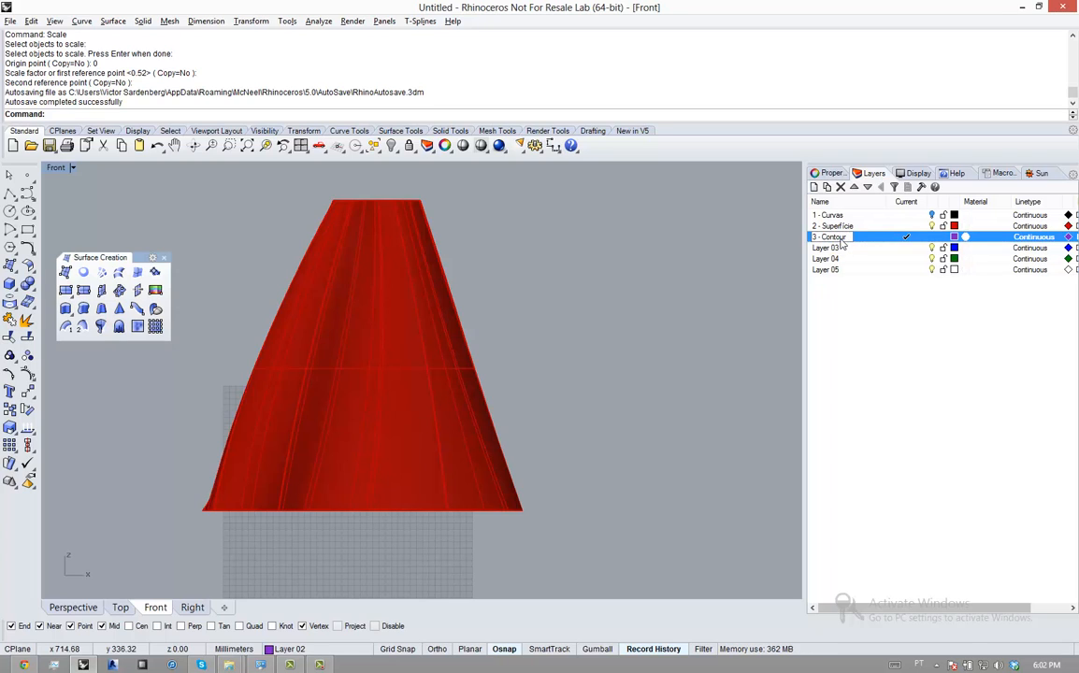
{"action": "key", "text": "Return"}
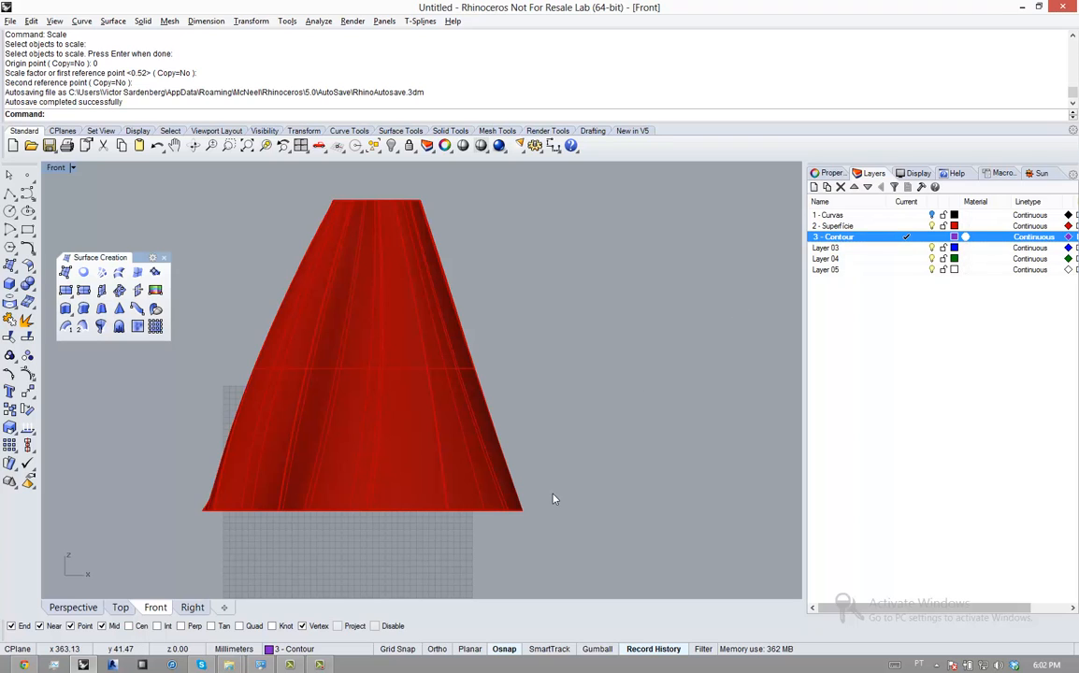
Start the Contour command for the lofted surface
{"action": "scroll", "coordinate": [554, 500], "scroll_direction": "down", "scroll_amount": 3}
{"action": "scroll", "coordinate": [400, 418], "scroll_direction": "up", "scroll_amount": 2}
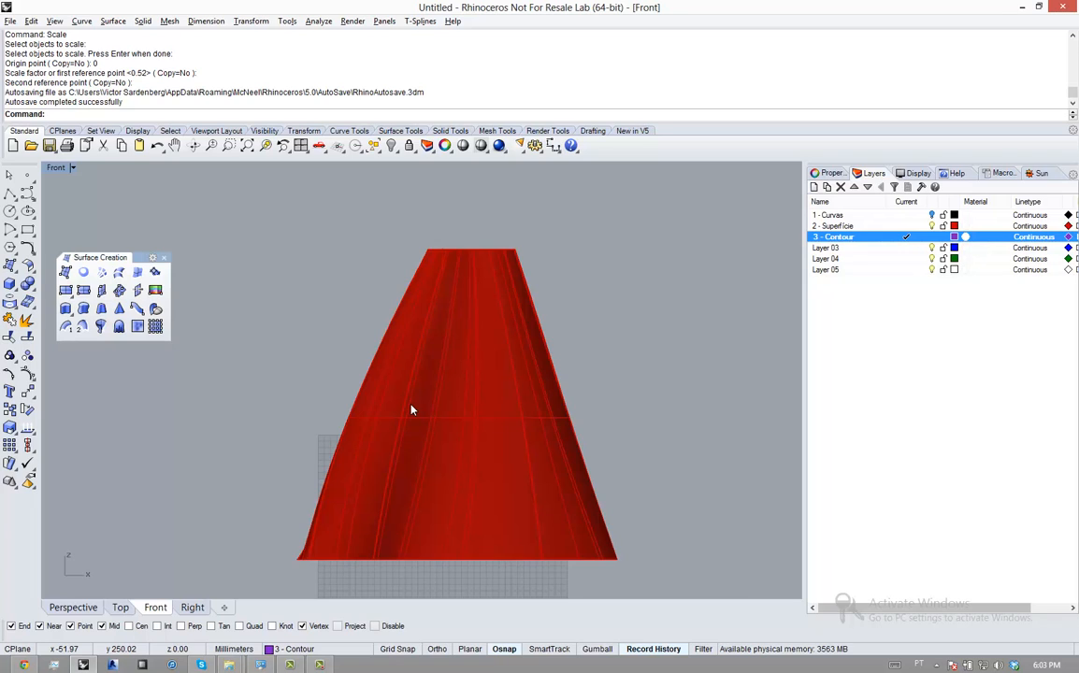
{"action": "type", "text": "Contour"}
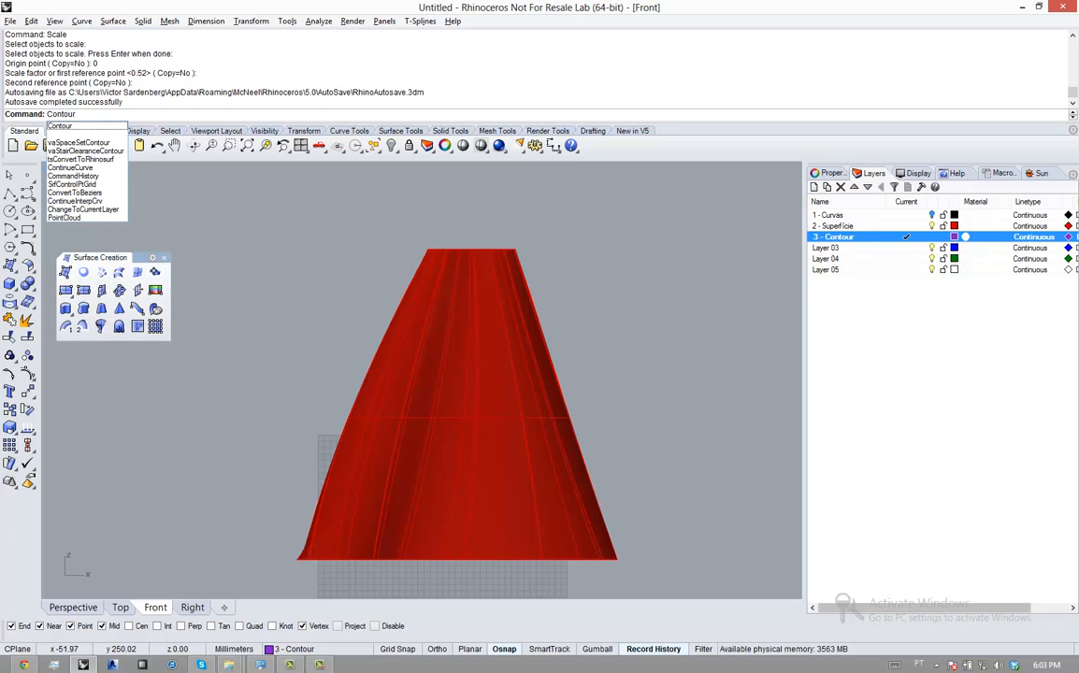
{"action": "key", "text": "BackSpace"}
{"action": "key", "text": "BackSpace"}
{"action": "key", "text": "BackSpace"}
{"action": "key", "text": "BackSpace"}
{"action": "key", "text": "BackSpace"}
{"action": "key", "text": "BackSpace"}
{"action": "key", "text": "BackSpace"}
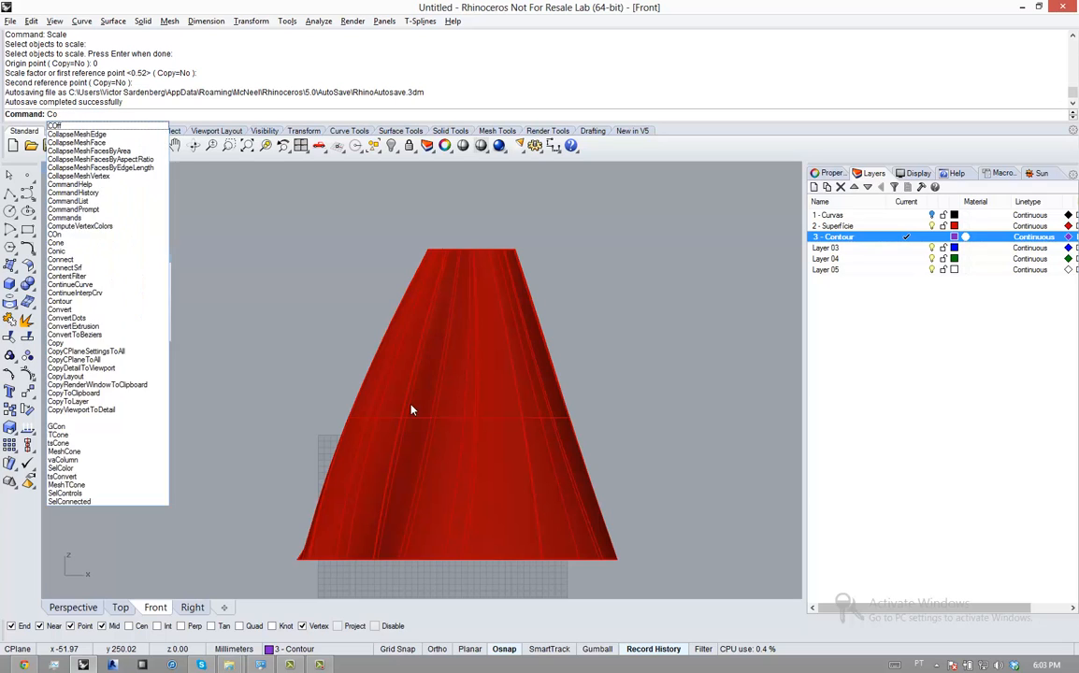
{"action": "type", "text": "Co"}
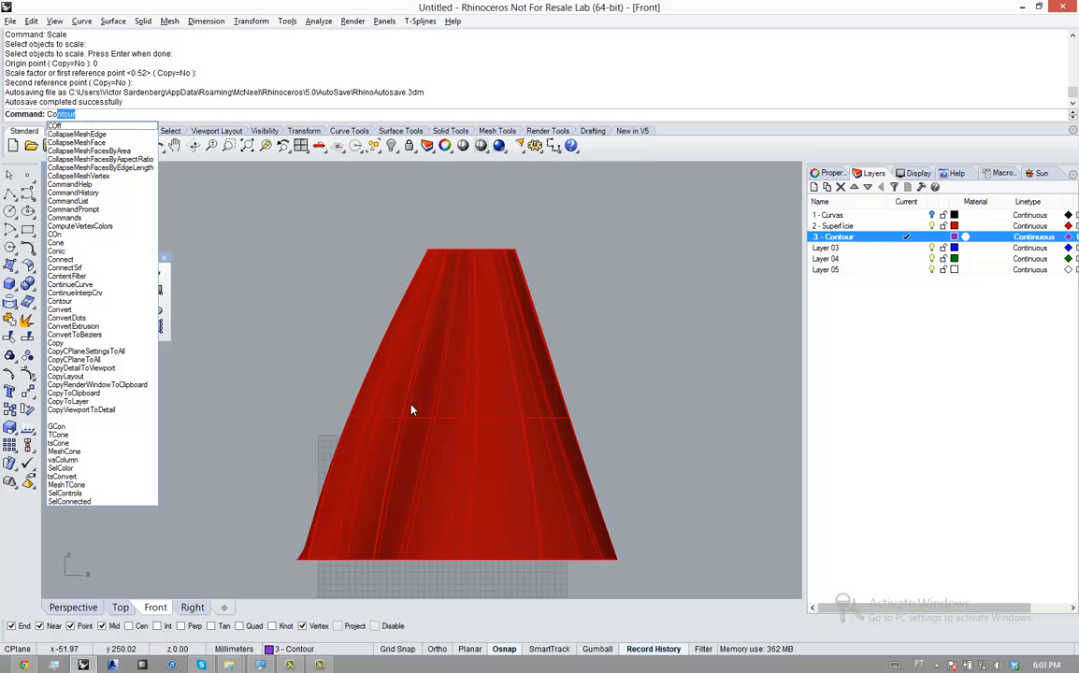
{"action": "key", "text": "Return"}
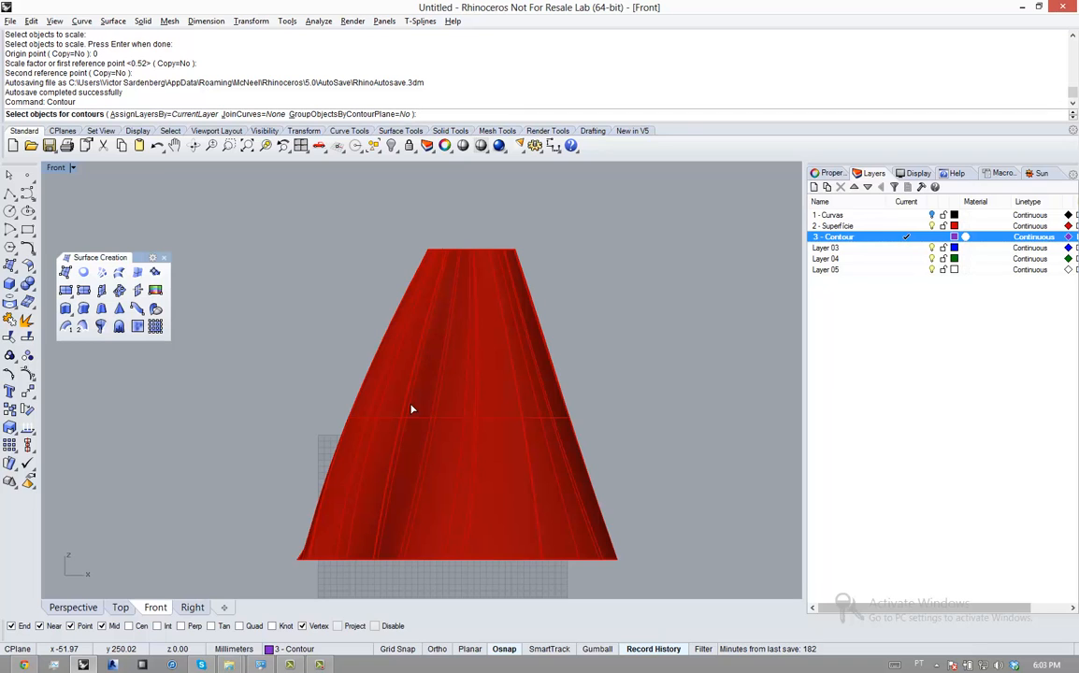
Open the Contour command's help page, play its demonstration animation, and close the help
{"action": "key", "text": "F1"}
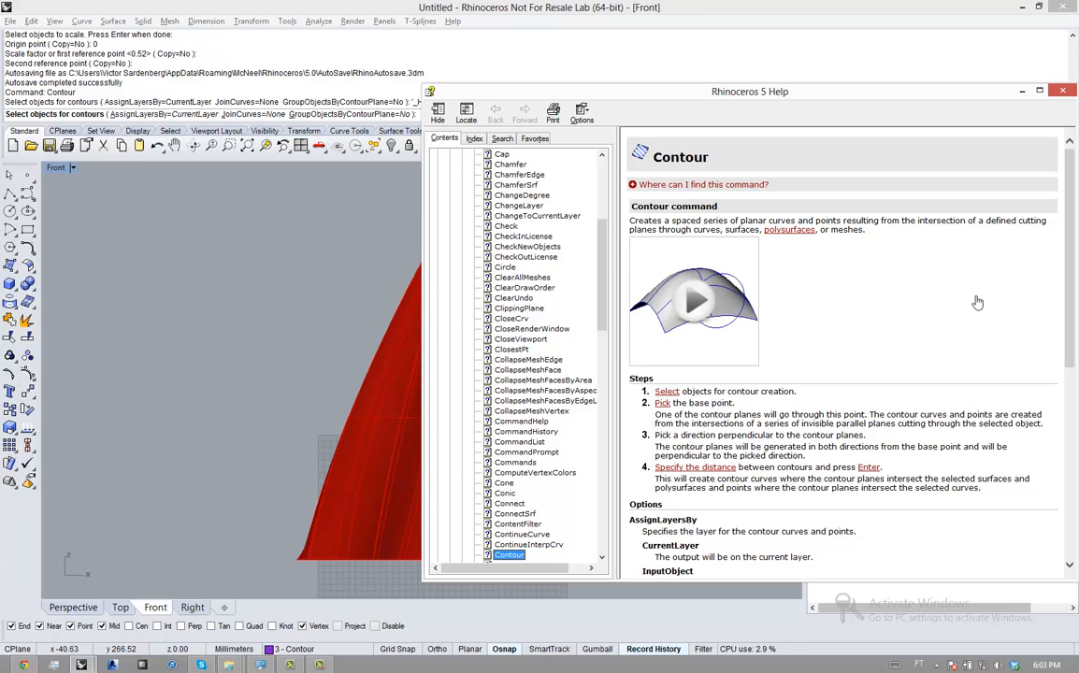
{"action": "left_click", "coordinate": [699, 315]}
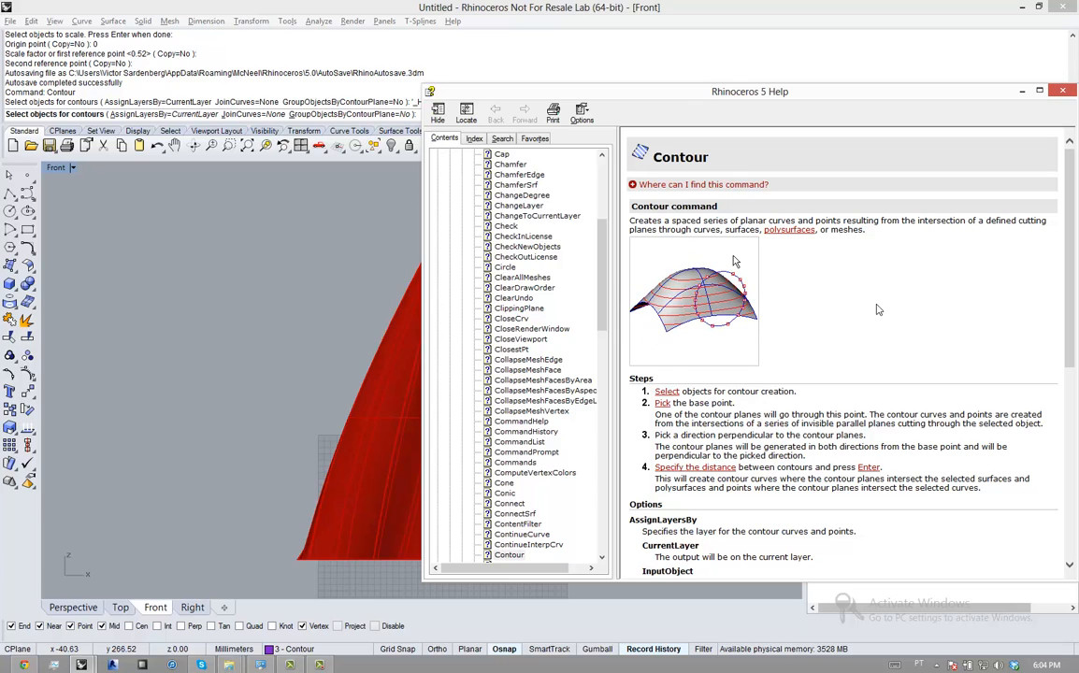
{"action": "left_click", "coordinate": [1063, 91]}
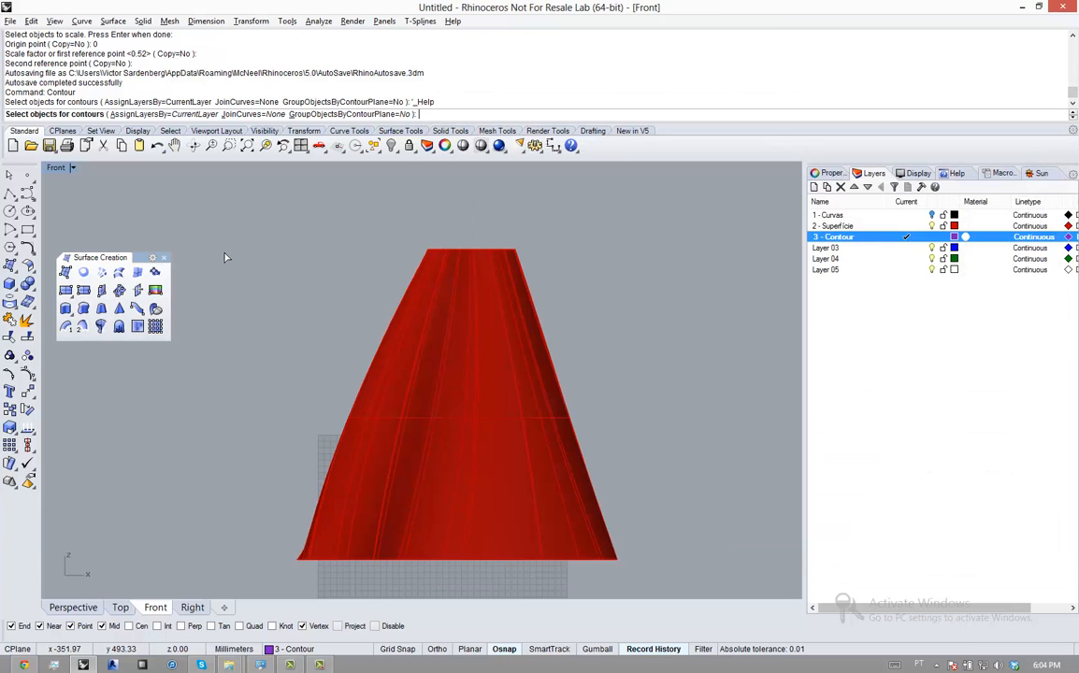
Contour the lofted surface from base point 0 along the upward vertical direction, with a distance of 3 mm between contours
{"action": "left_click", "coordinate": [536, 353]}
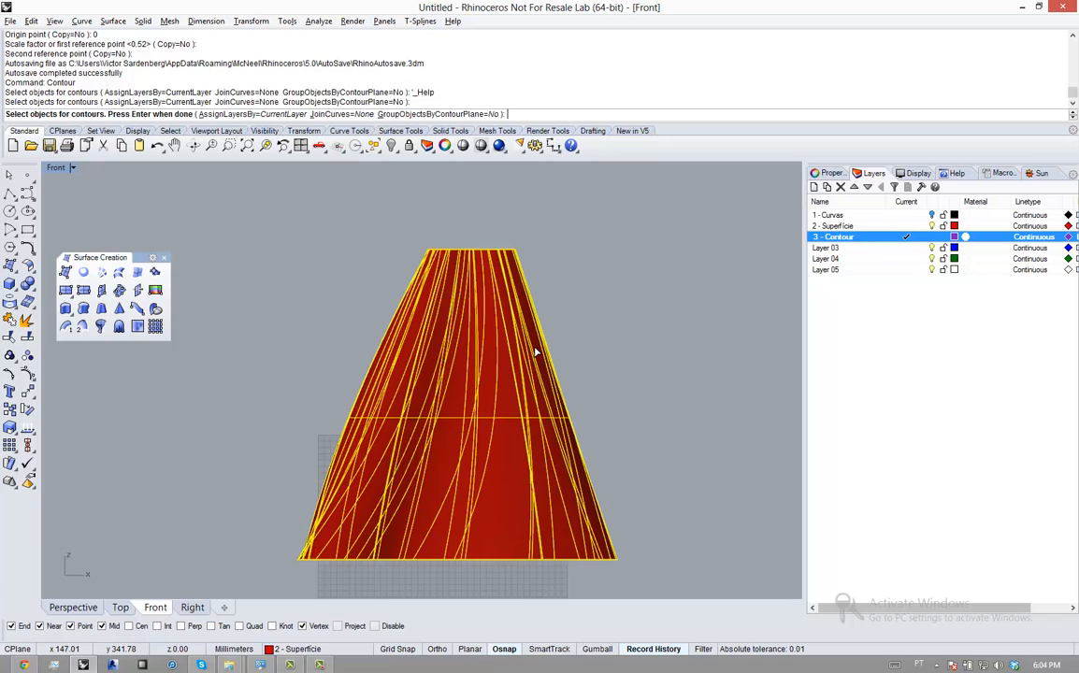
{"action": "key", "text": "Return"}
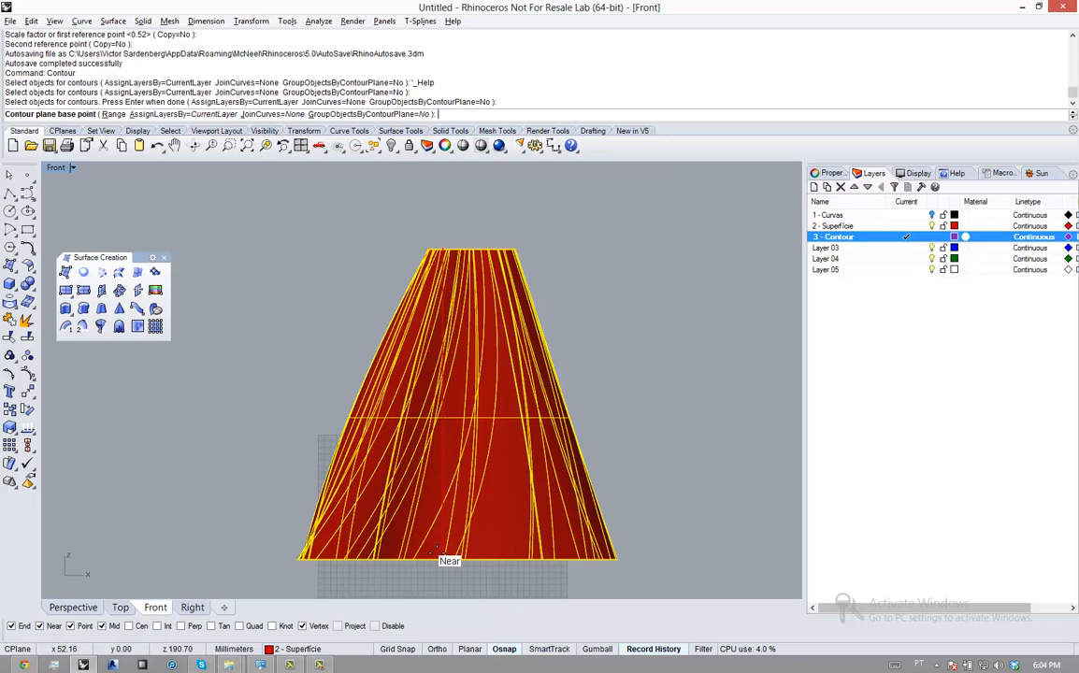
{"action": "type", "text": "0"}
{"action": "key", "text": "Return"}
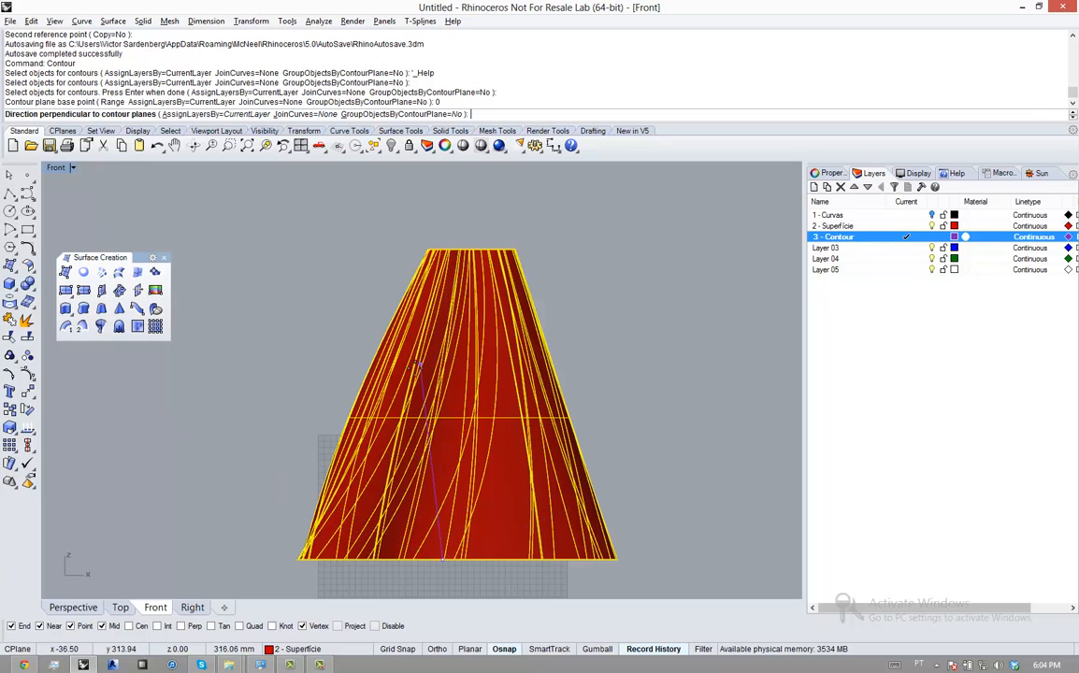
{"action": "key", "text": "F8"}
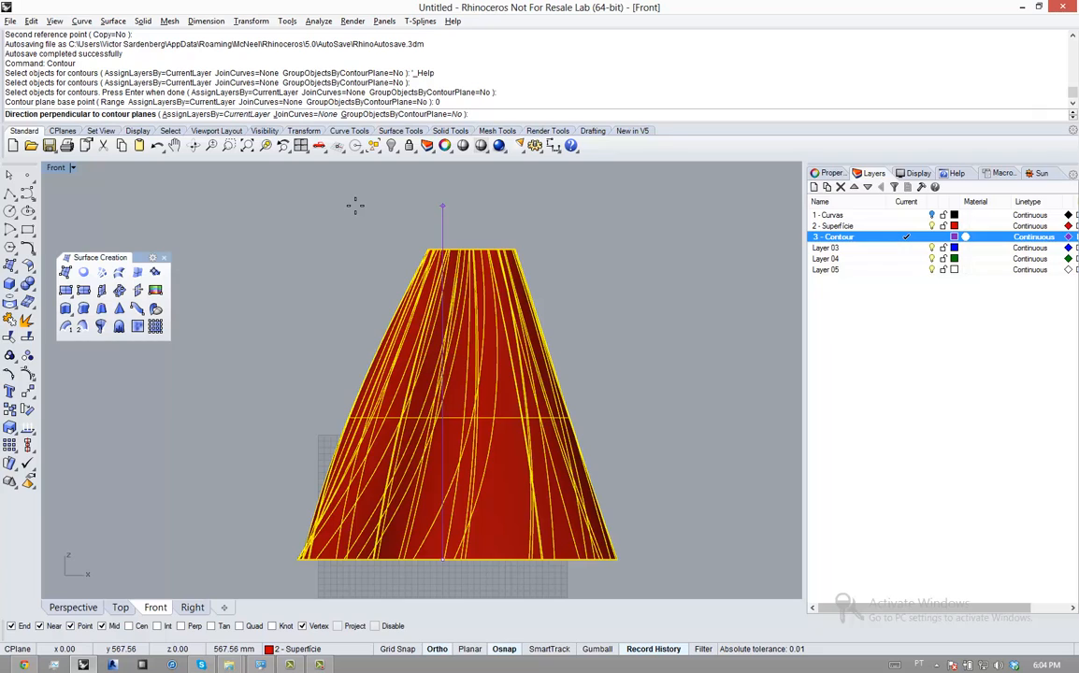
{"action": "left_click", "coordinate": [425, 206], "text": "shift"}
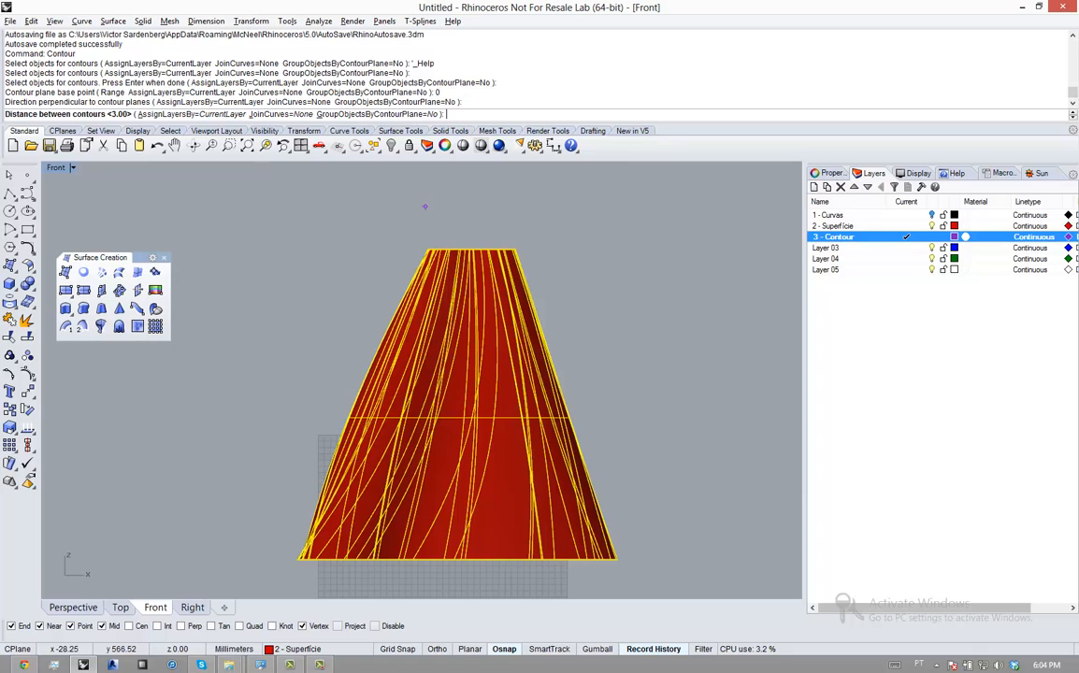
{"action": "key", "text": "Return"}
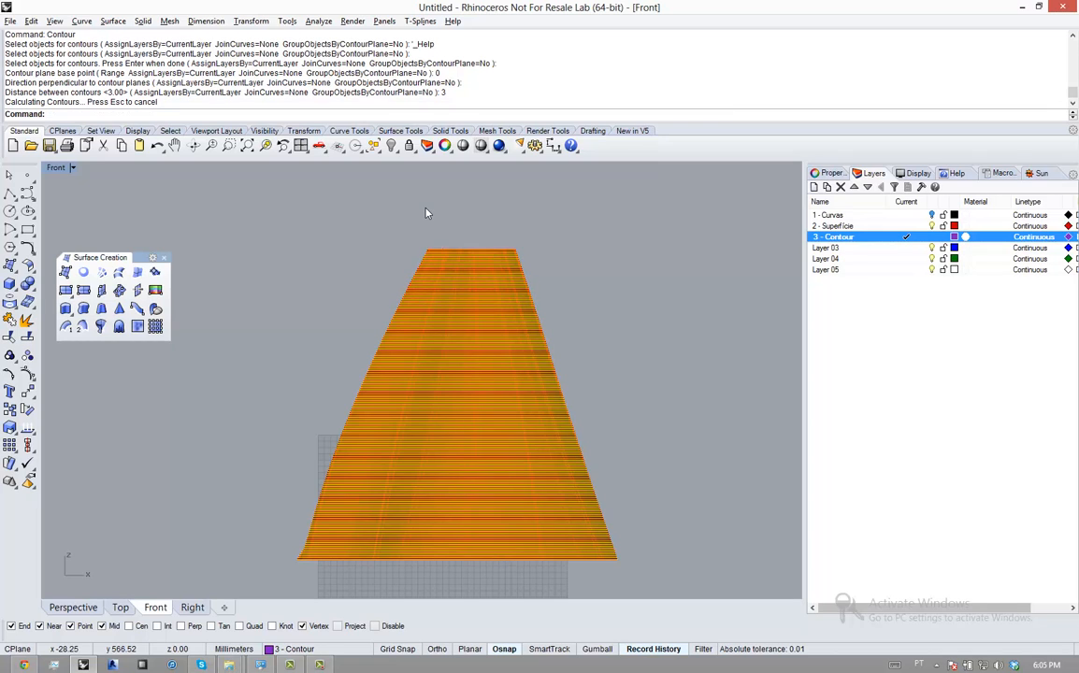
Hide the 2 - Superfície layer and check the contour curves by selecting a few groups, clearing the selection at the end
{"action": "left_click", "coordinate": [932, 227]}
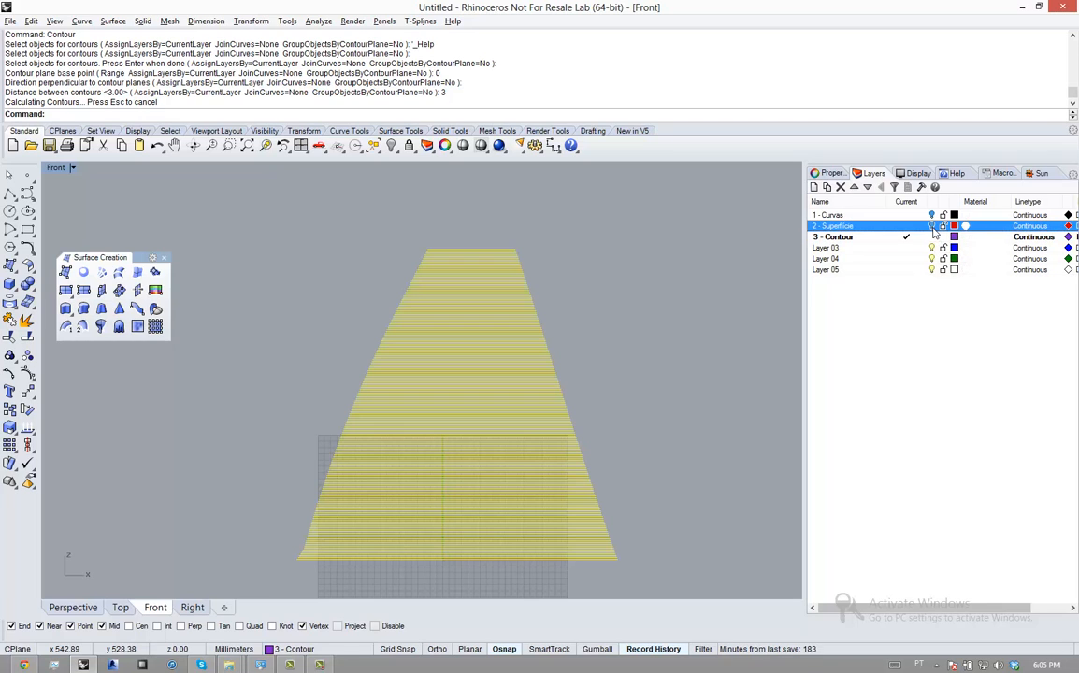
{"action": "left_click", "coordinate": [684, 261]}
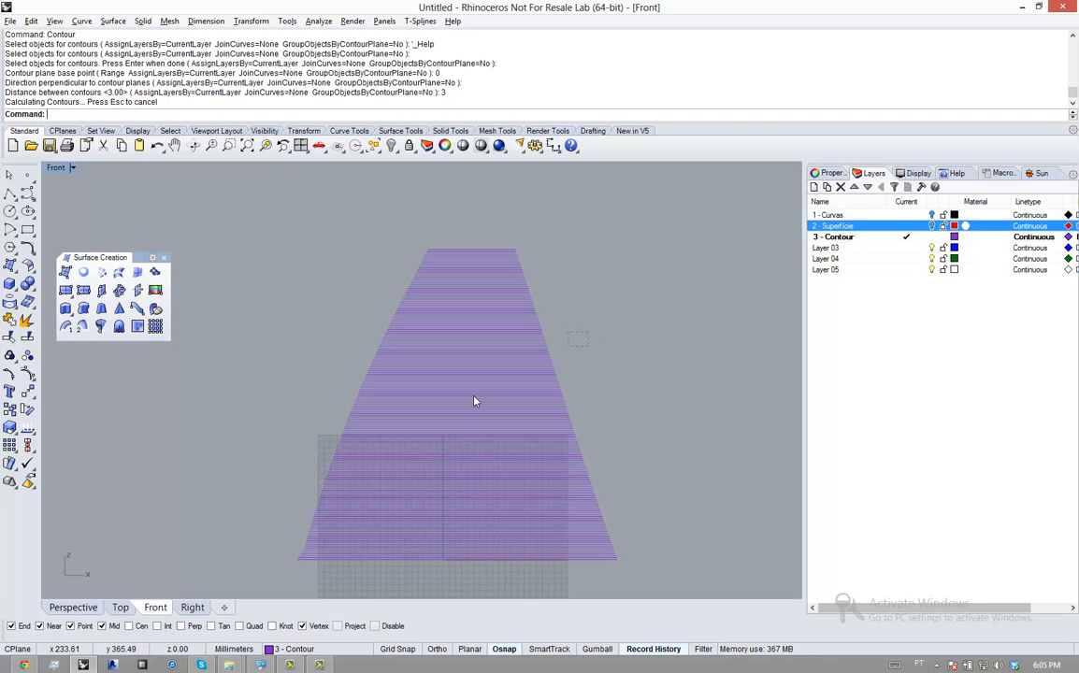
{"action": "left_click_drag", "start_coordinate": [482, 336], "coordinate": [329, 396]}
{"action": "left_click", "coordinate": [285, 322]}
{"action": "left_click_drag", "start_coordinate": [335, 244], "coordinate": [520, 377]}
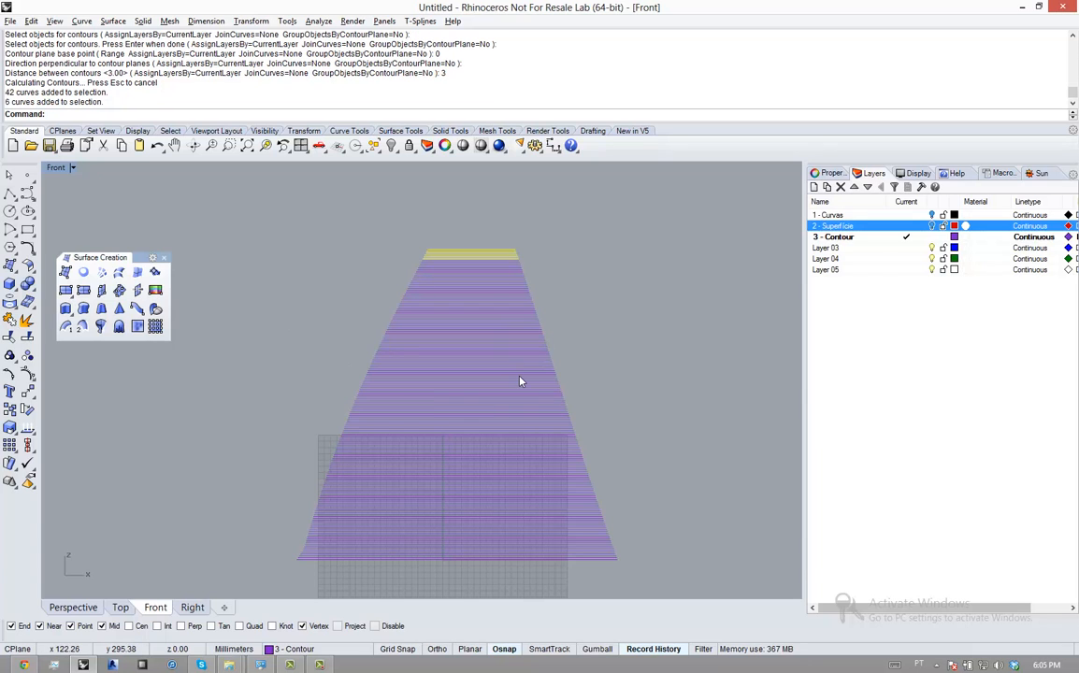
{"action": "left_click", "coordinate": [590, 359]}
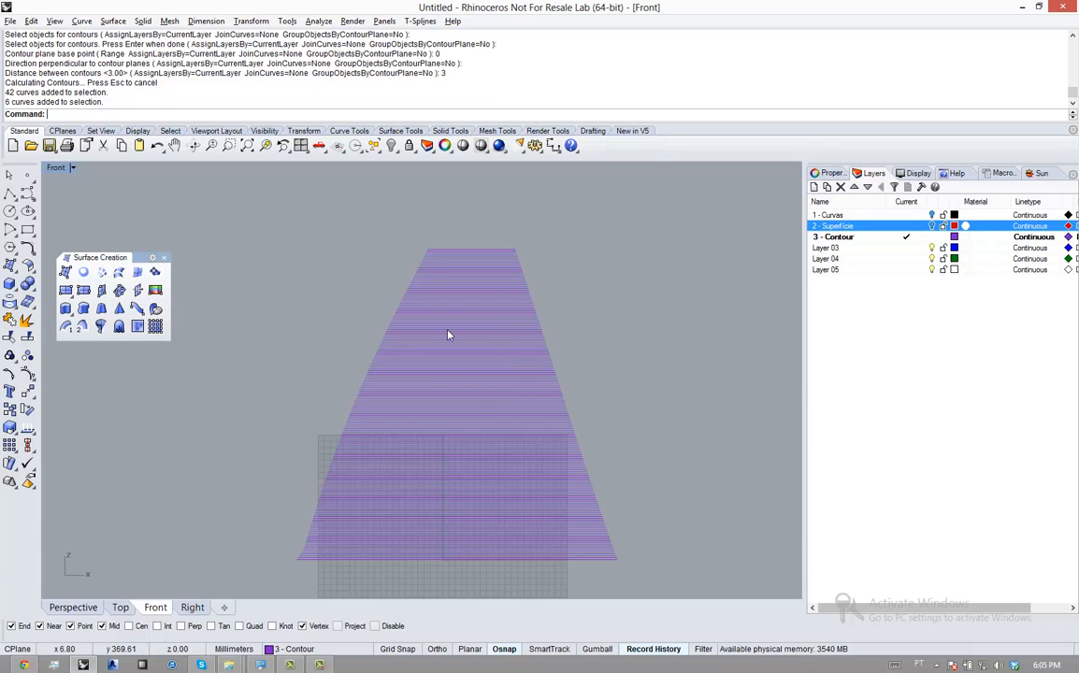
Maximise the Perspective view and examine the contour curves from several angles and distances
{"action": "double_click", "coordinate": [56, 168]}
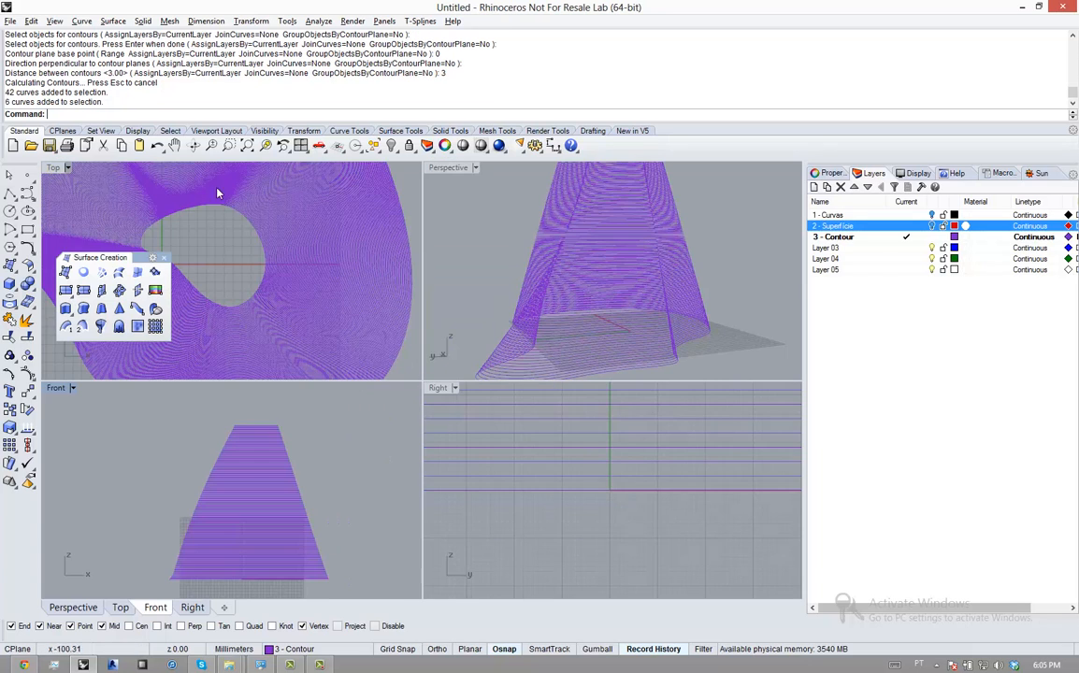
{"action": "double_click", "coordinate": [444, 168]}
{"action": "right_click_drag", "start_coordinate": [373, 269], "coordinate": [474, 417]}
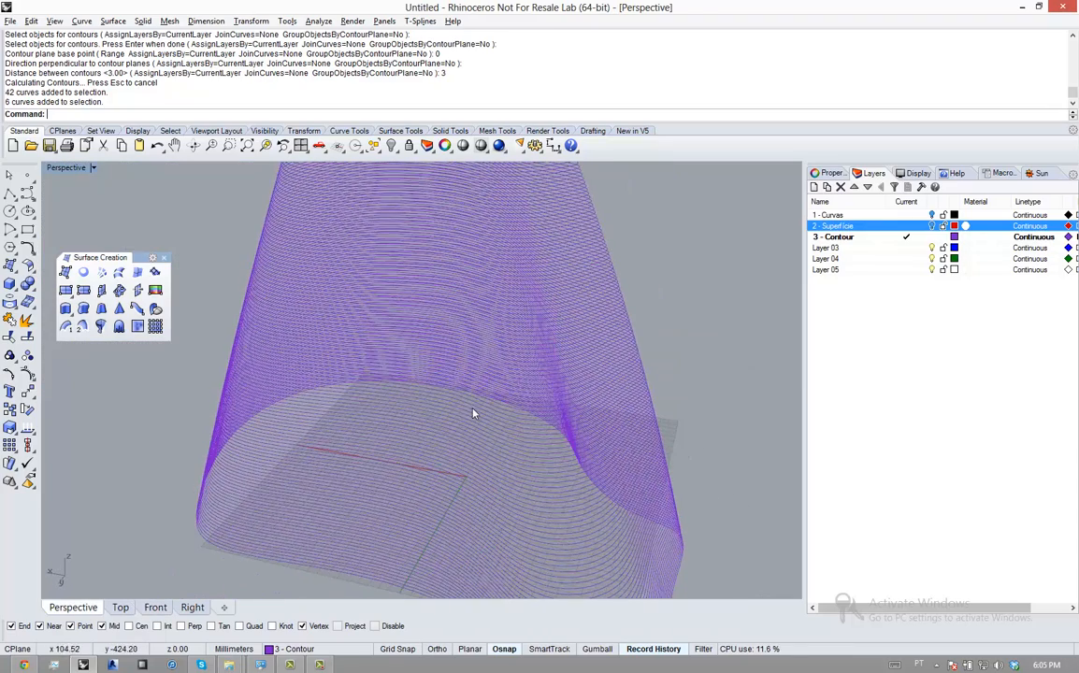
{"action": "scroll", "coordinate": [470, 414], "scroll_direction": "down", "scroll_amount": 3}
{"action": "scroll", "coordinate": [408, 246], "scroll_direction": "up", "scroll_amount": 6}
{"action": "right_click_drag", "start_coordinate": [407, 246], "coordinate": [441, 221]}
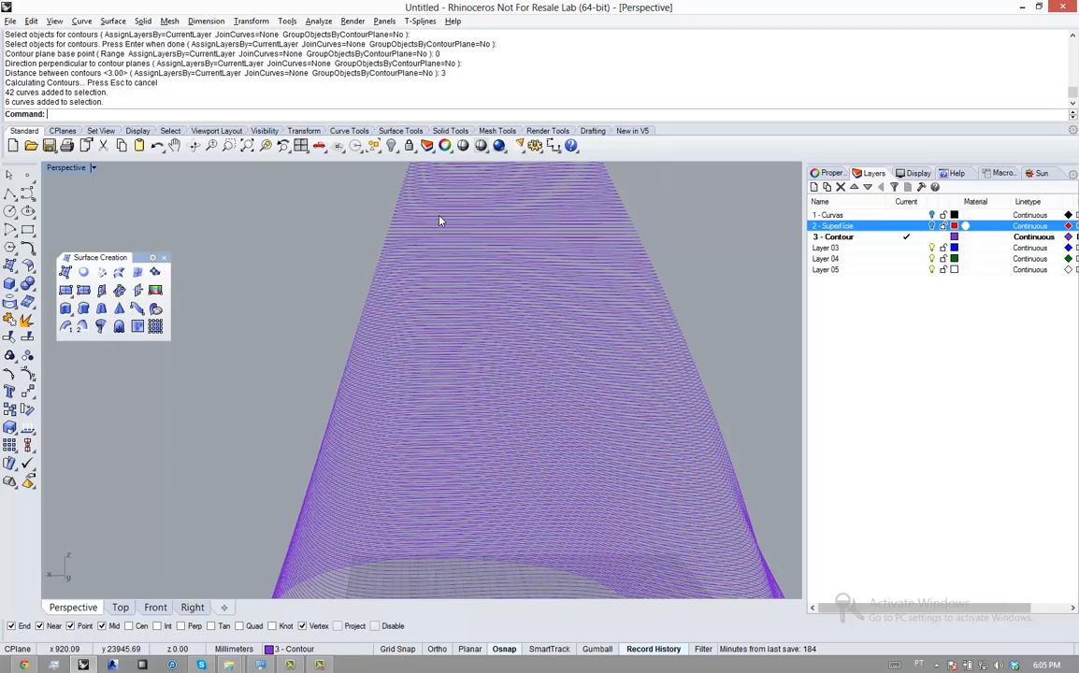
{"action": "scroll", "coordinate": [429, 224], "scroll_direction": "down", "scroll_amount": 5}
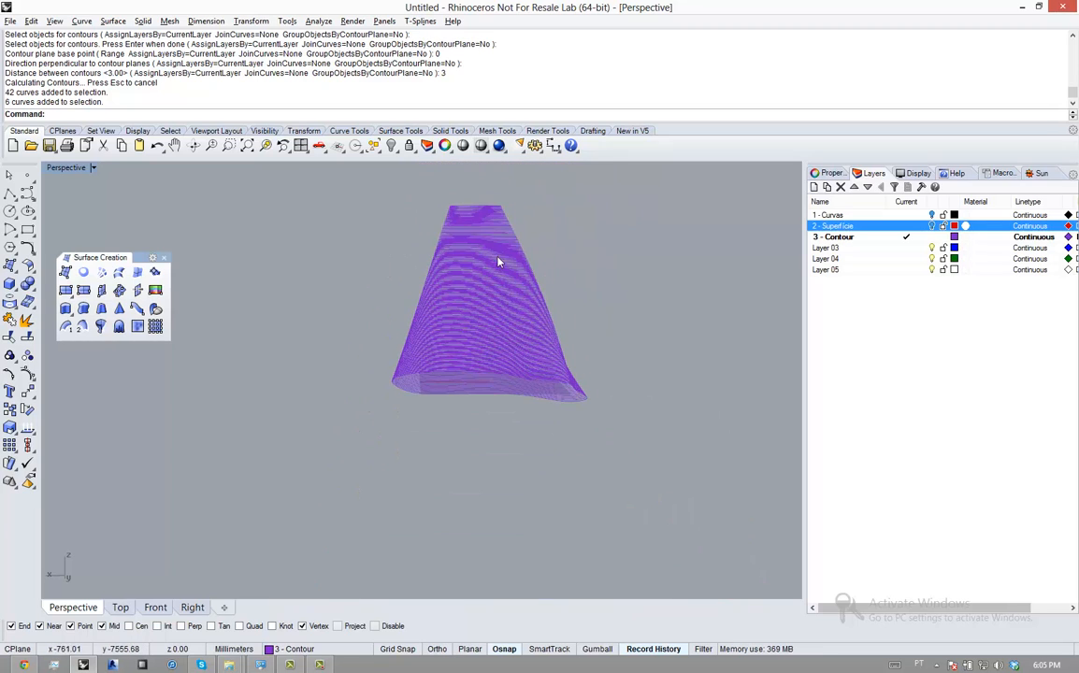
{"action": "scroll", "coordinate": [497, 263], "scroll_direction": "up", "scroll_amount": 2}
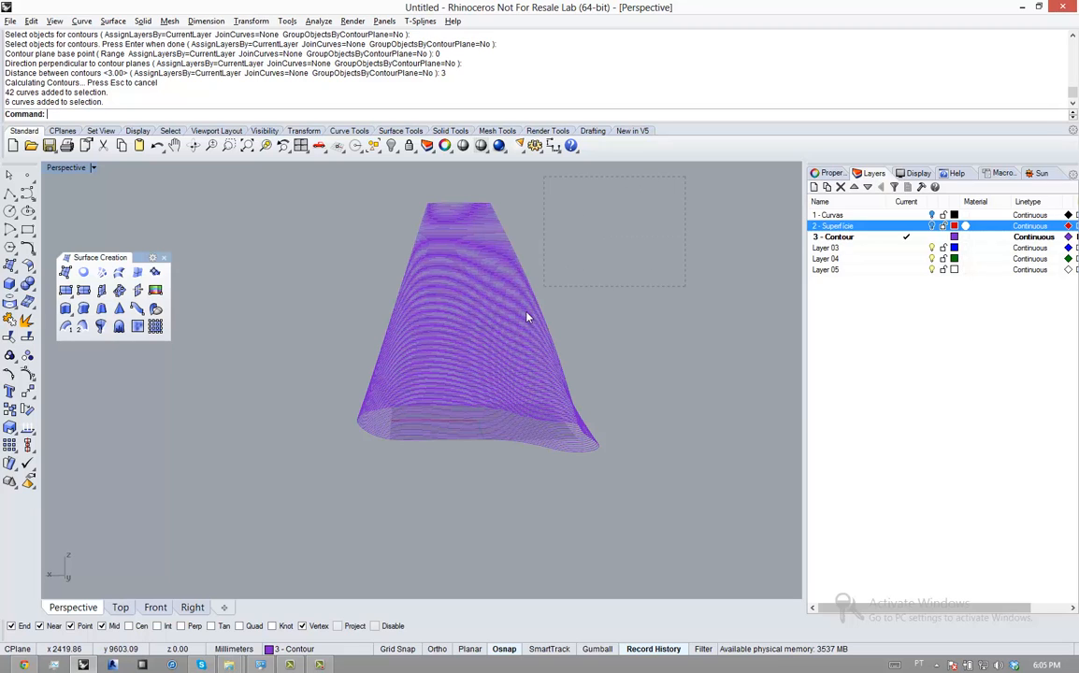
Extrude all the contour curves by 3 mm with ExtrudeCrv and clear the selection
{"action": "left_click_drag", "start_coordinate": [409, 480], "coordinate": [402, 493]}
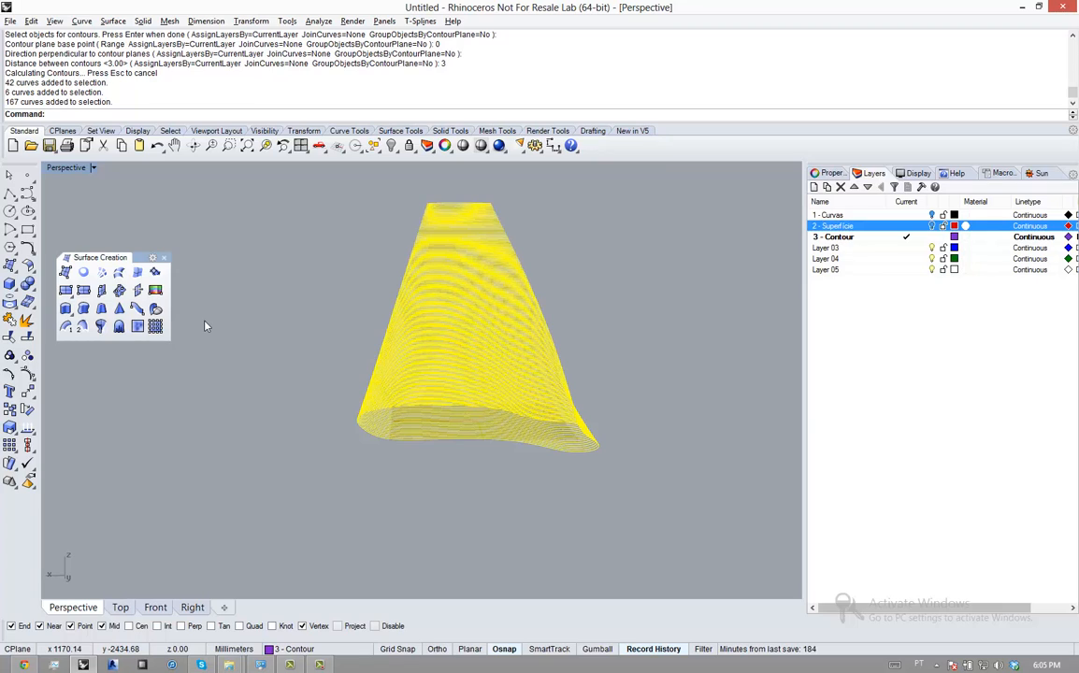
{"action": "type", "text": "ExtrudeCrv"}
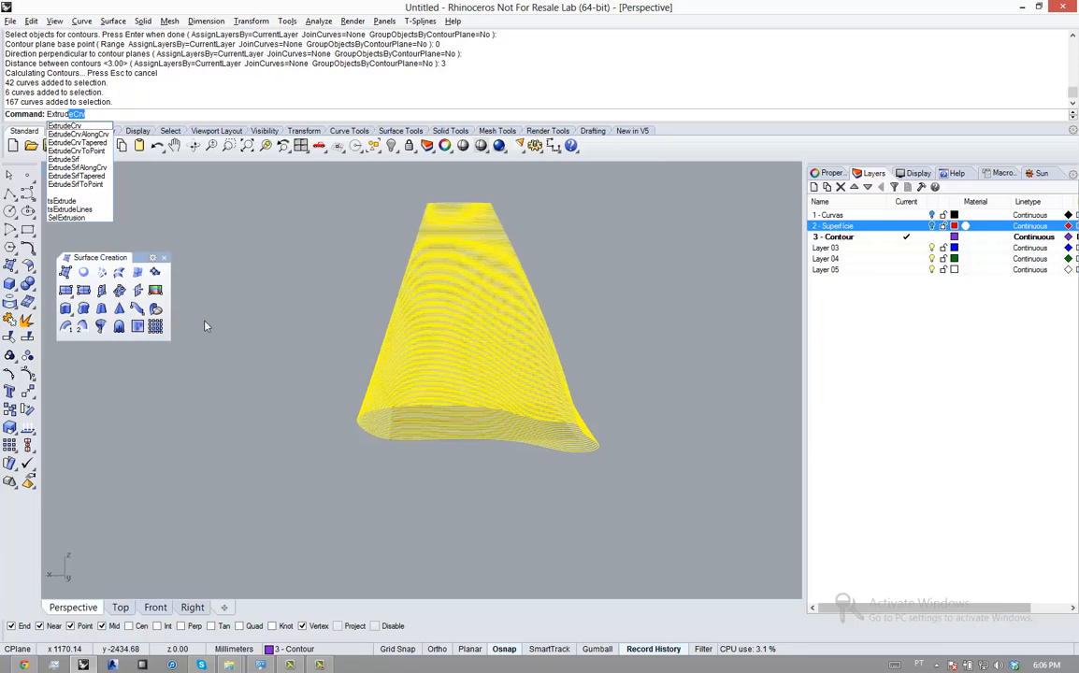
{"action": "key", "text": "Down"}
{"action": "key", "text": "Down"}
{"action": "key", "text": "Down"}
{"action": "key", "text": "Down"}
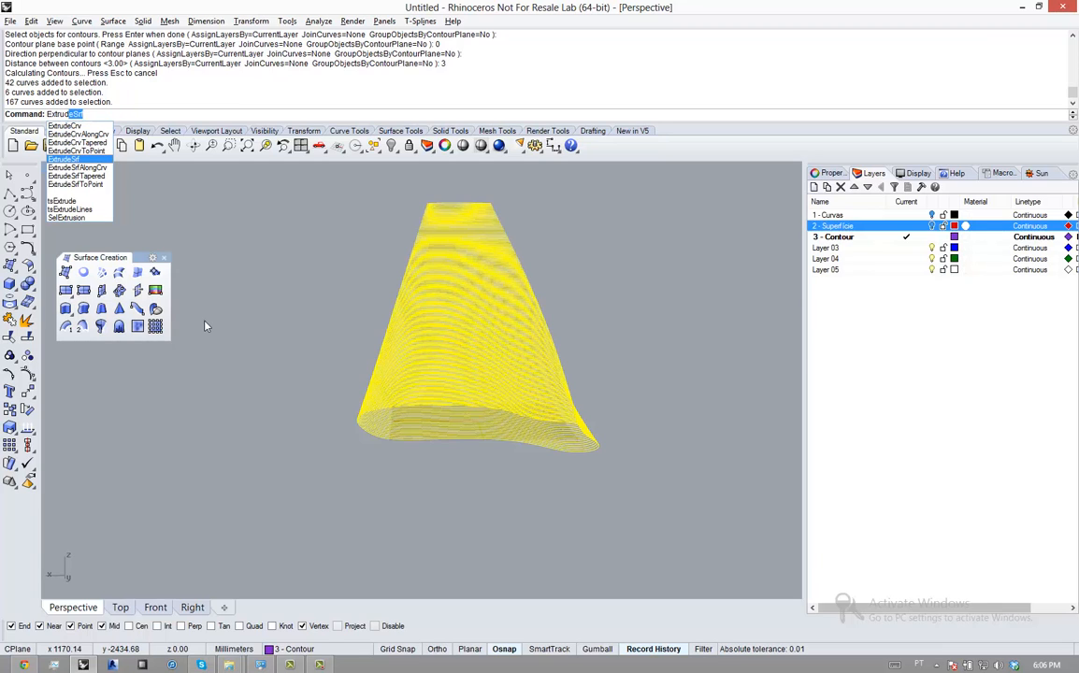
{"action": "key", "text": "Up"}
{"action": "key", "text": "Up"}
{"action": "key", "text": "Up"}
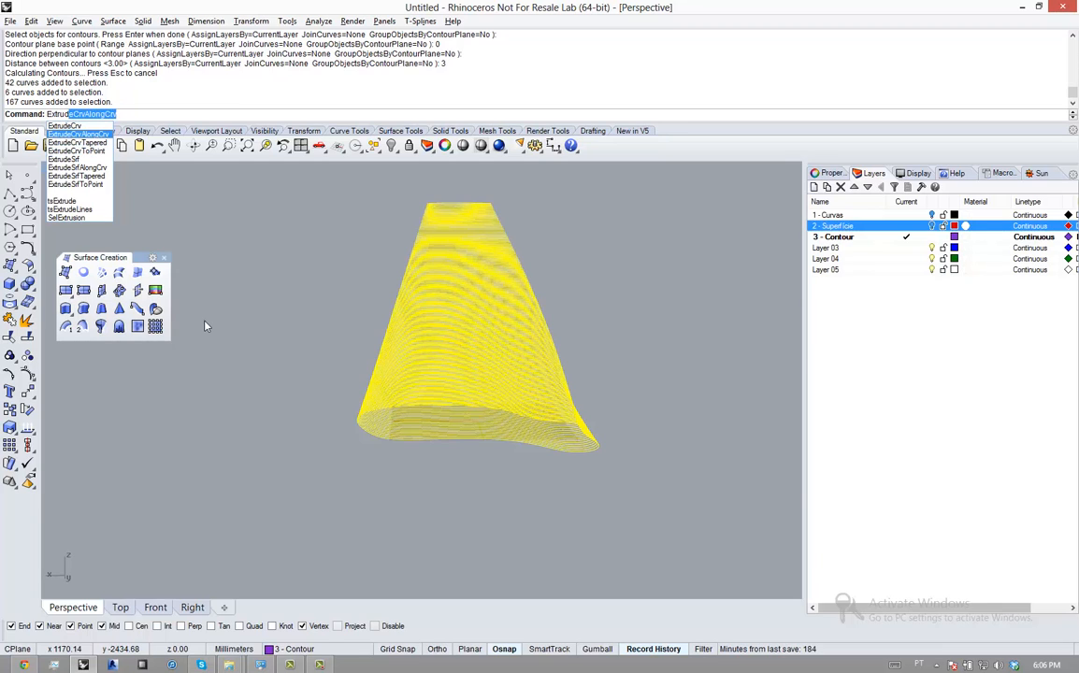
{"action": "key", "text": "Up"}
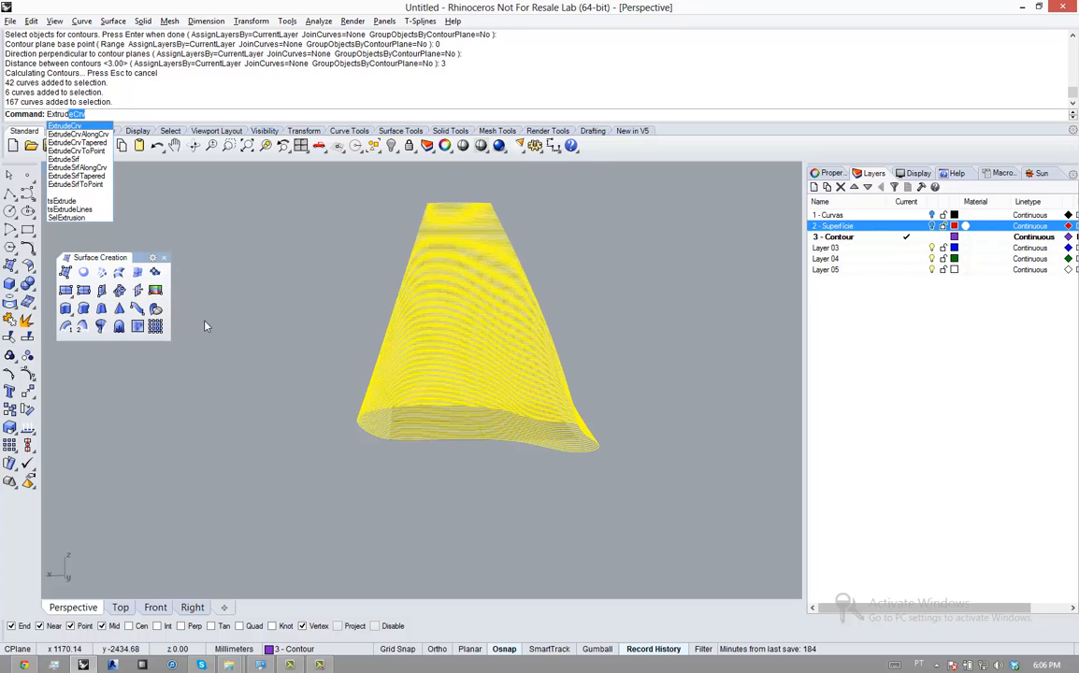
{"action": "key", "text": "Return"}
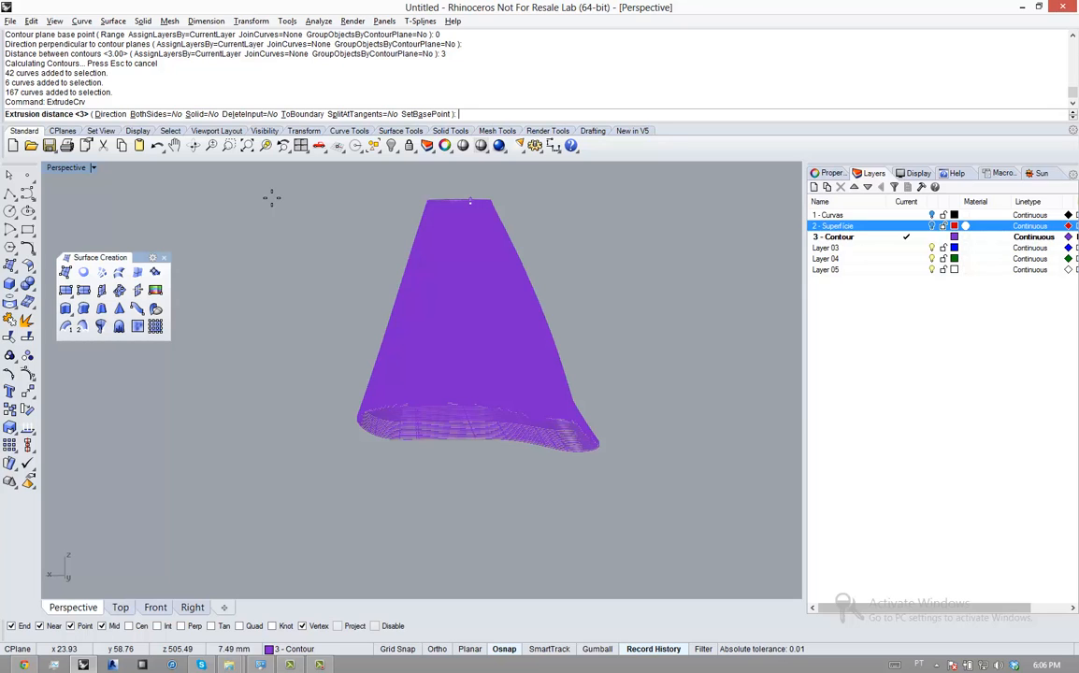
{"action": "key", "text": "Return"}
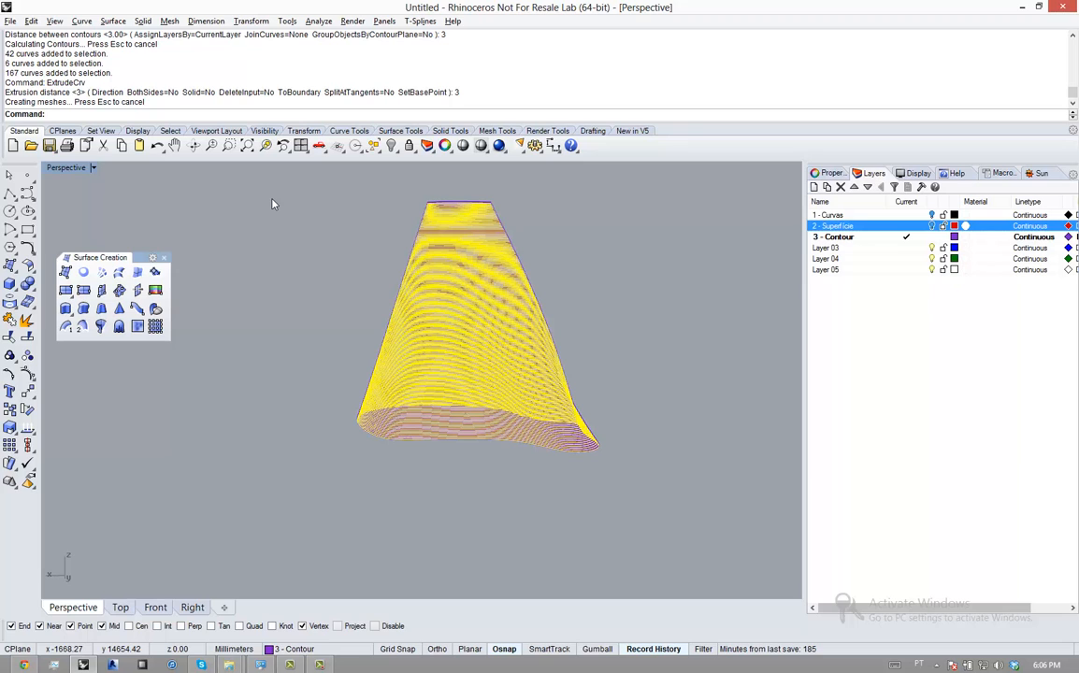
{"action": "left_click", "coordinate": [299, 239]}
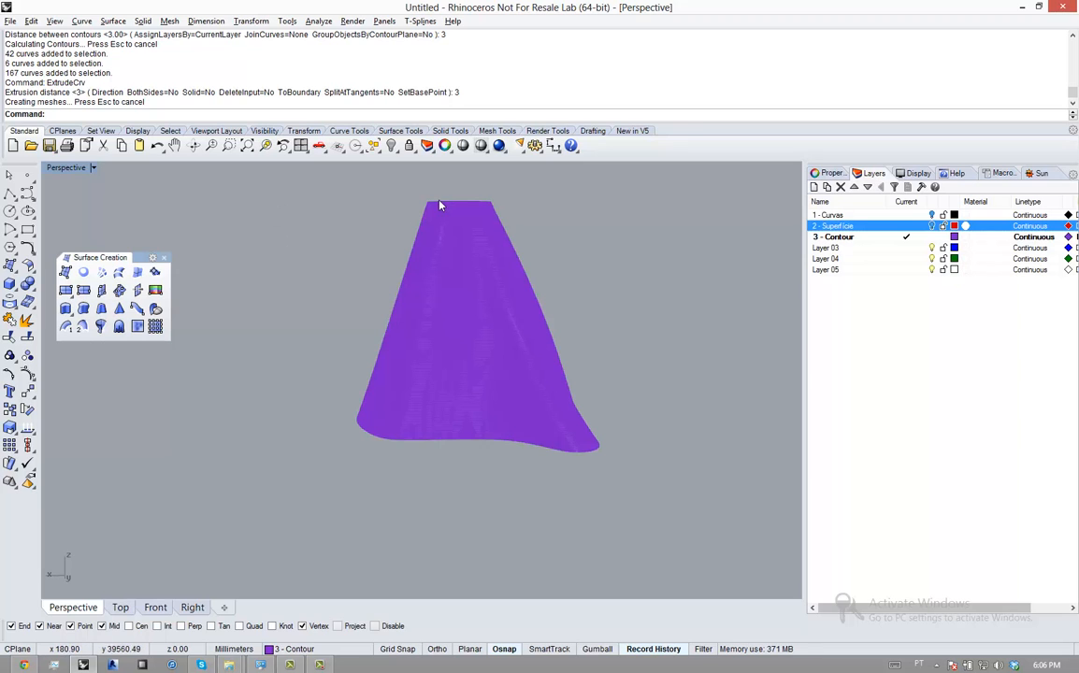
Examine the extruded contour bands up close near the top and along the side, selecting the upper bands
{"action": "scroll", "coordinate": [453, 203], "scroll_direction": "up", "scroll_amount": 2}
{"action": "scroll", "coordinate": [463, 206], "scroll_direction": "up", "scroll_amount": 5}
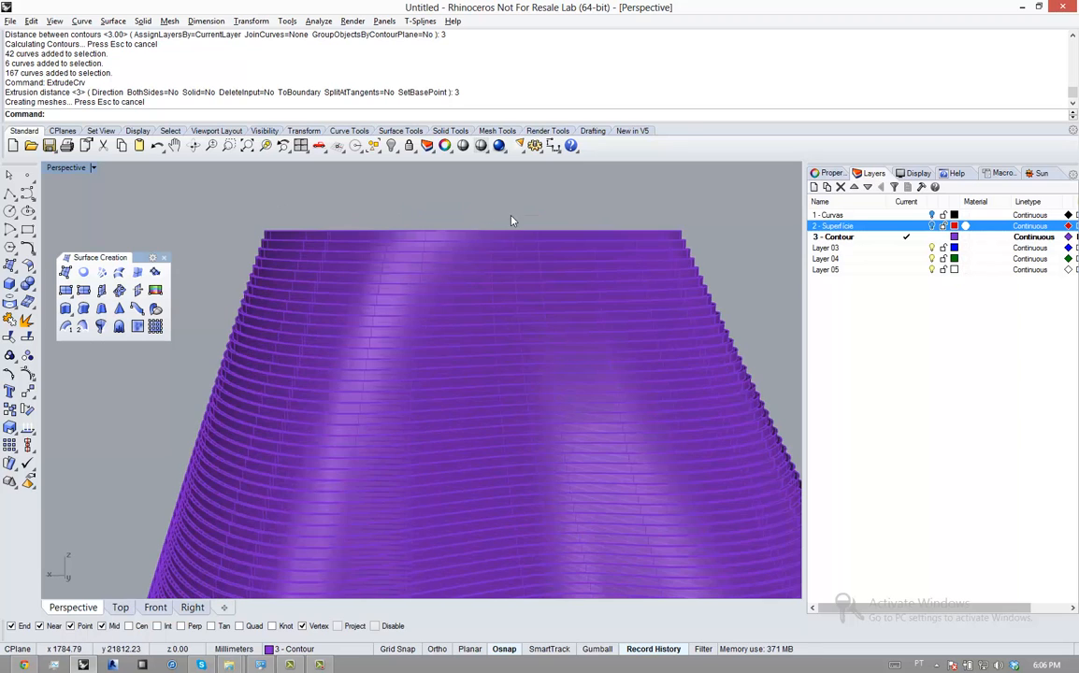
{"action": "mouse_move", "coordinate": [578, 219]}
{"action": "right_mouse_down"}
{"action": "mouse_move", "coordinate": [525, 356]}
{"action": "mouse_move", "coordinate": [564, 238]}
{"action": "mouse_move", "coordinate": [587, 225]}
{"action": "right_mouse_up"}
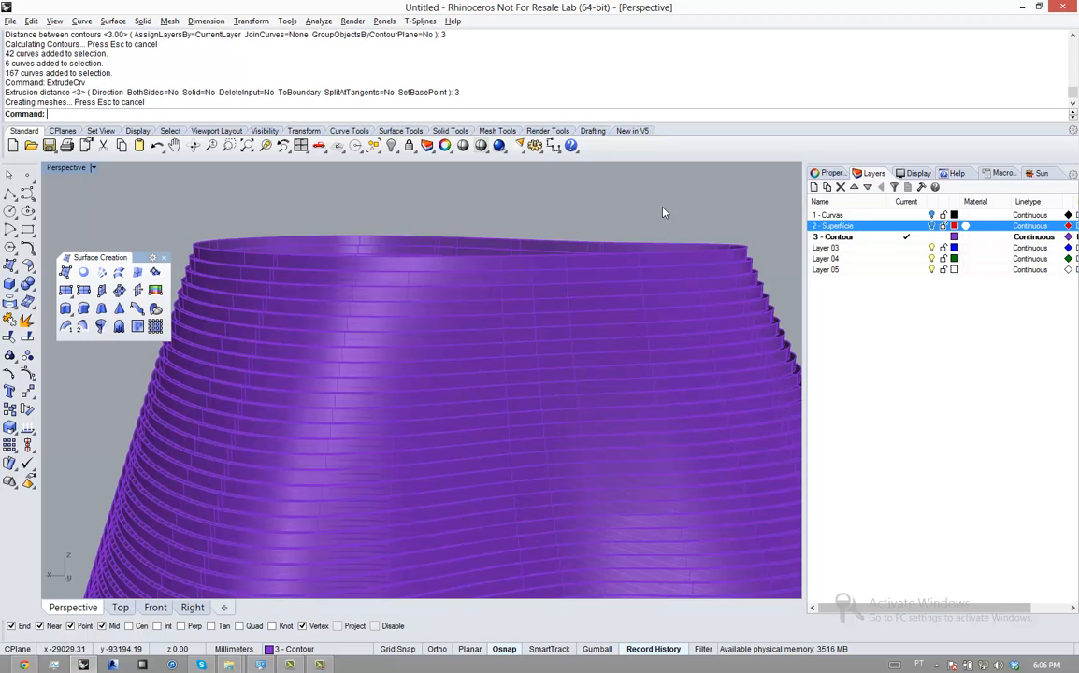
{"action": "left_click_drag", "start_coordinate": [723, 211], "coordinate": [414, 493]}
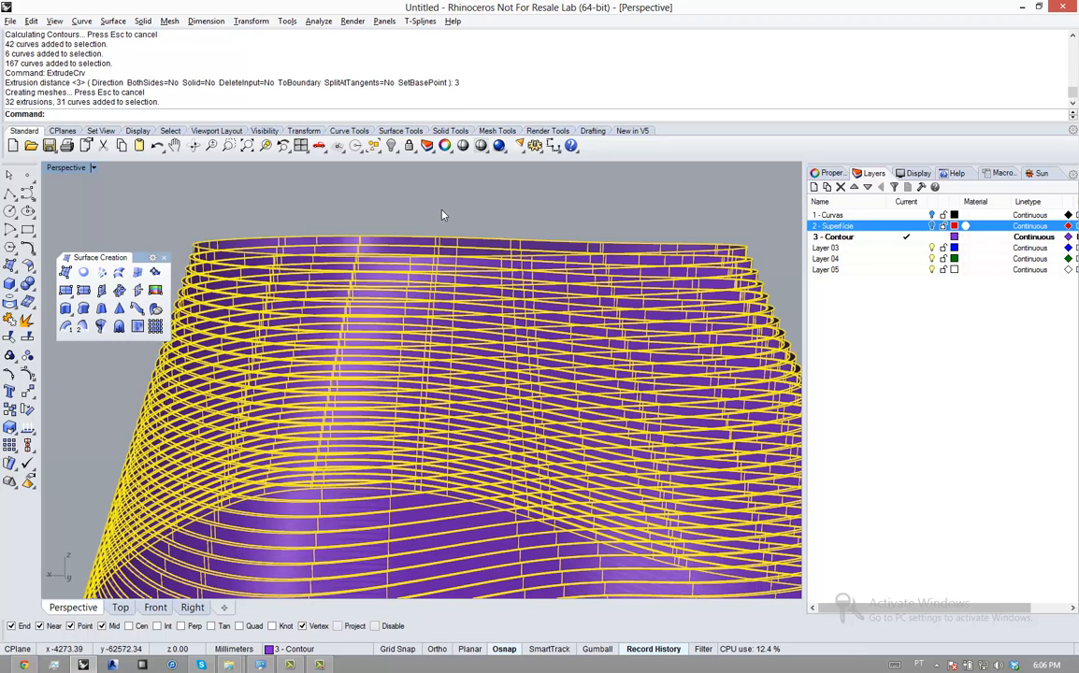
{"action": "scroll", "coordinate": [441, 216], "scroll_direction": "down", "scroll_amount": 3}
{"action": "scroll", "coordinate": [442, 216], "scroll_direction": "up", "scroll_amount": 2}
{"action": "scroll", "coordinate": [666, 413], "scroll_direction": "up", "scroll_amount": 6}
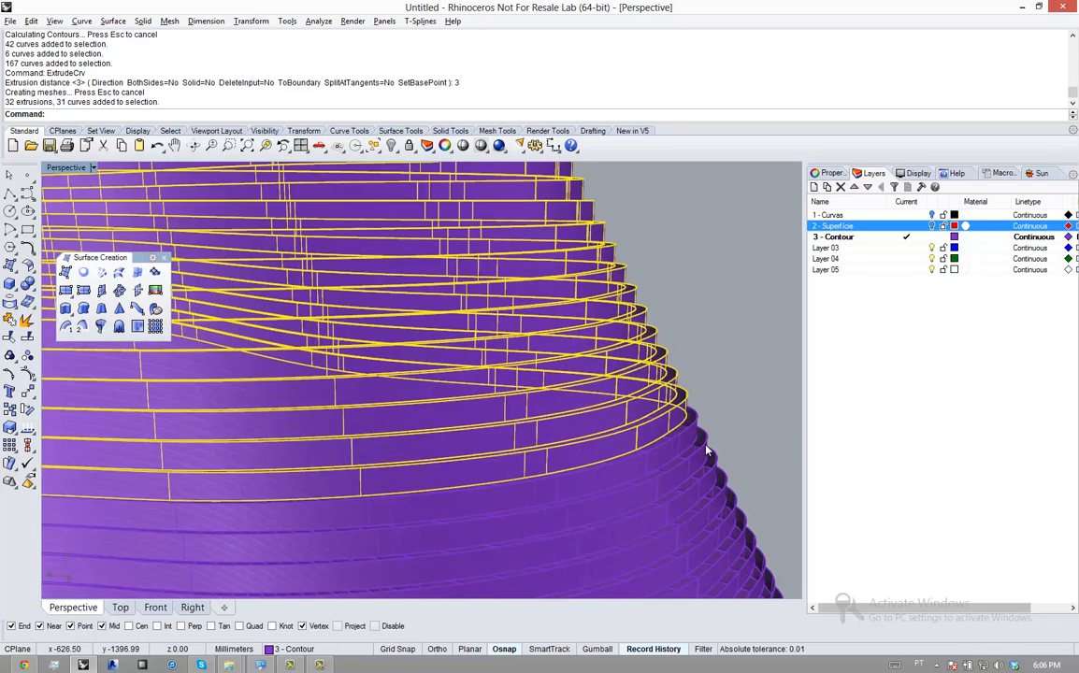
Add the next individual extruded bands down the side of the form to the selection, one at a time
{"action": "scroll", "coordinate": [683, 431], "scroll_direction": "up", "scroll_amount": 1}
{"action": "left_click", "coordinate": [665, 458], "text": "shift"}
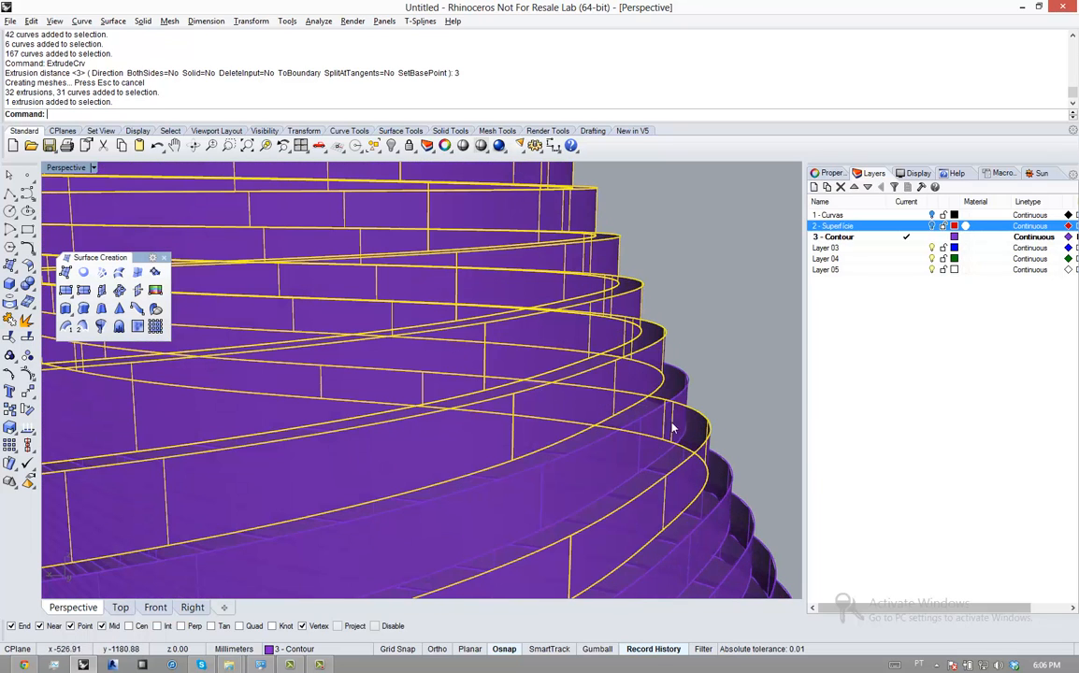
{"action": "left_click", "coordinate": [668, 418], "text": "shift"}
{"action": "left_click", "coordinate": [722, 507], "text": "shift"}
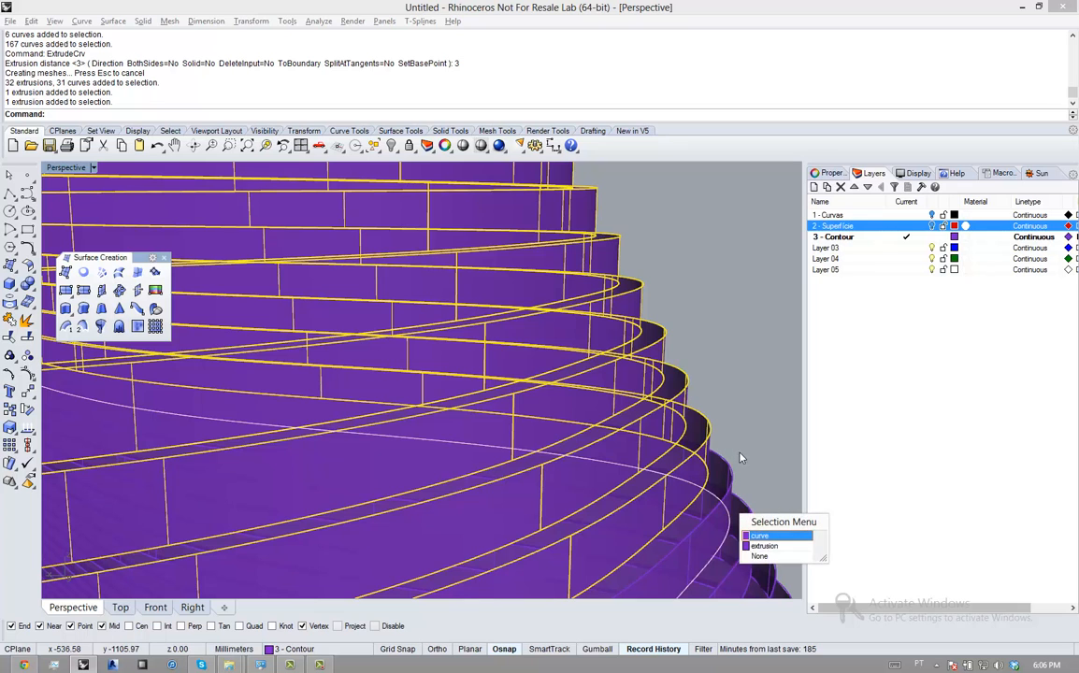
{"action": "left_click", "coordinate": [779, 558]}
{"action": "scroll", "coordinate": [696, 428], "scroll_direction": "down", "scroll_amount": 2}
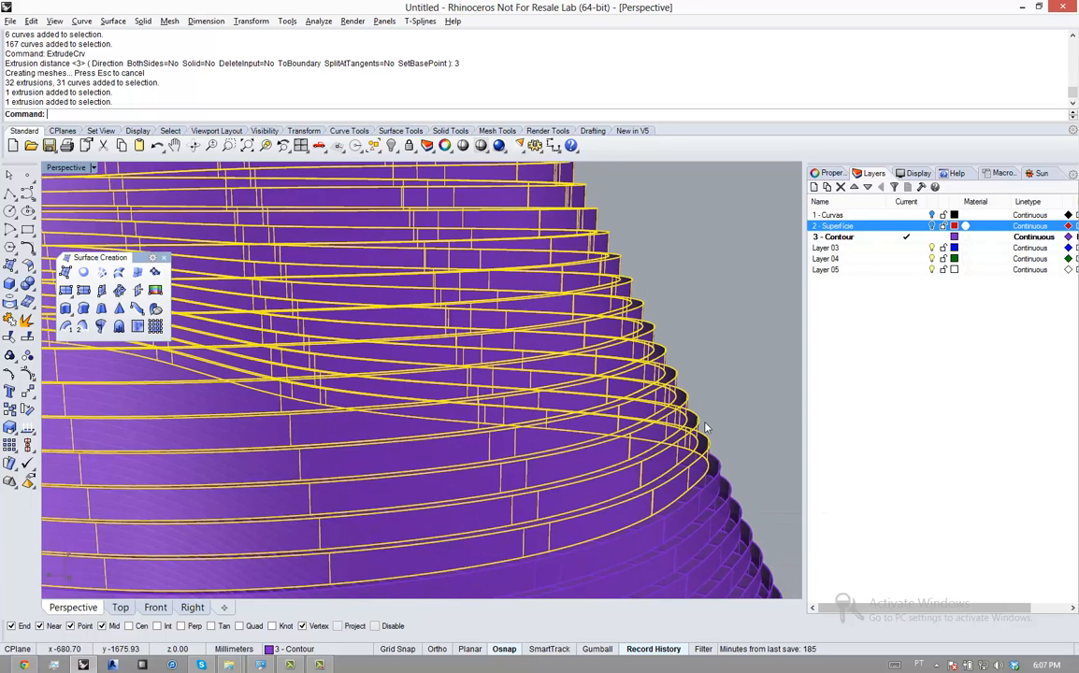
{"action": "scroll", "coordinate": [716, 484], "scroll_direction": "up", "scroll_amount": 2}
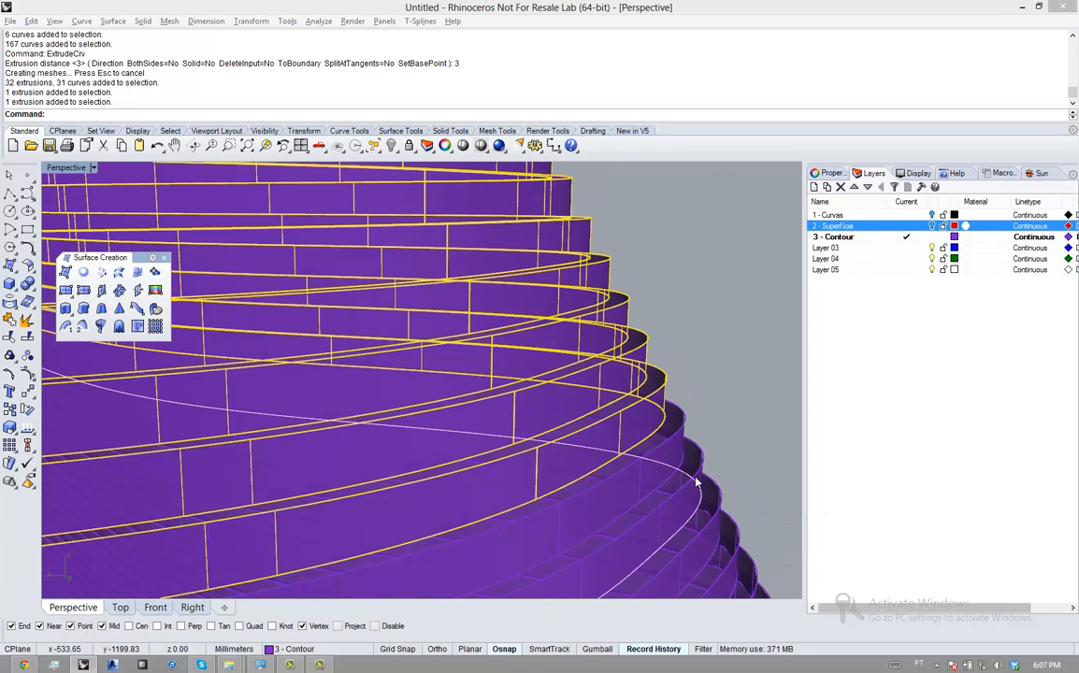
{"action": "left_click", "coordinate": [714, 488], "text": "shift"}
{"action": "left_click", "coordinate": [684, 442], "text": "shift"}
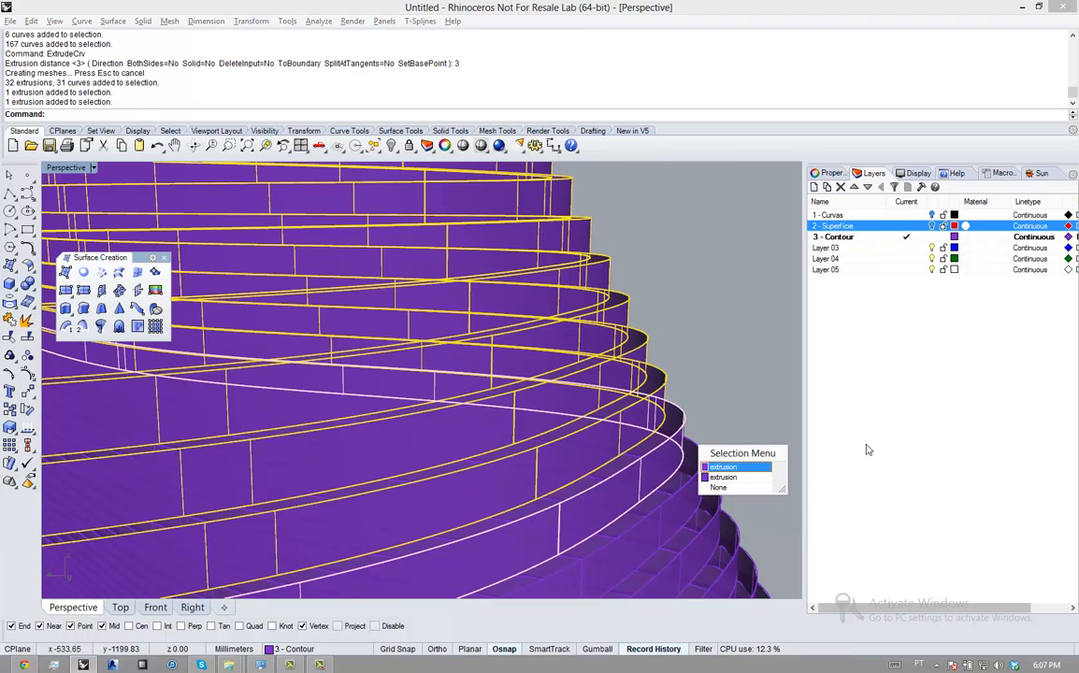
{"action": "left_click", "coordinate": [733, 472]}
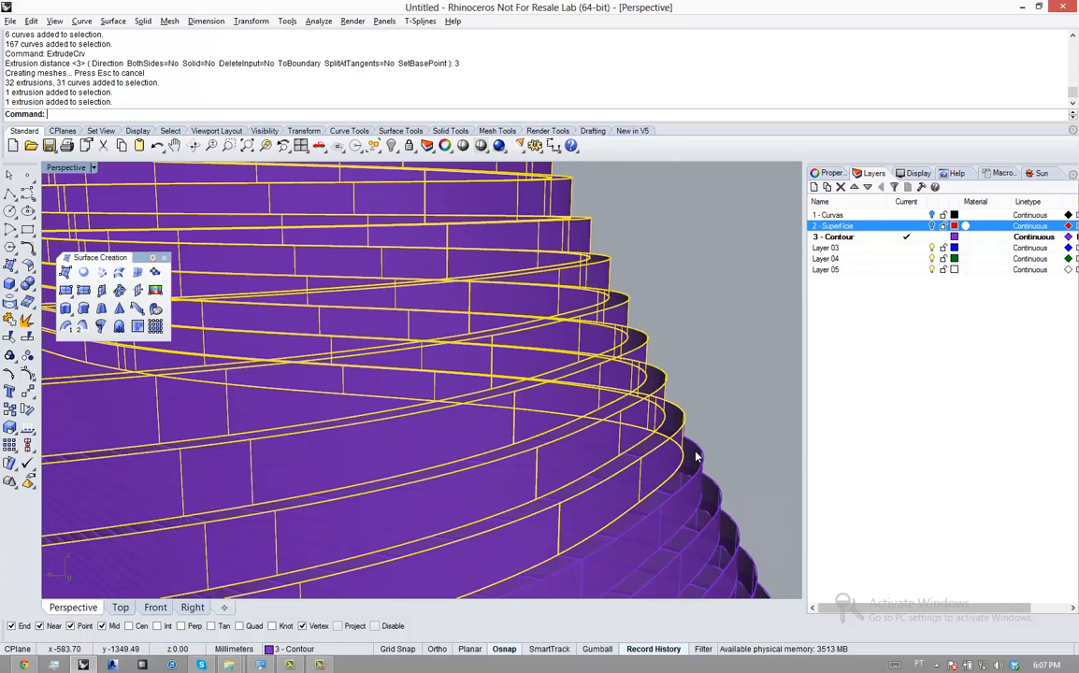
Remove several of the upper bands from the selection one by one and clear the selection
{"action": "left_click", "coordinate": [657, 375], "text": "ctrl"}
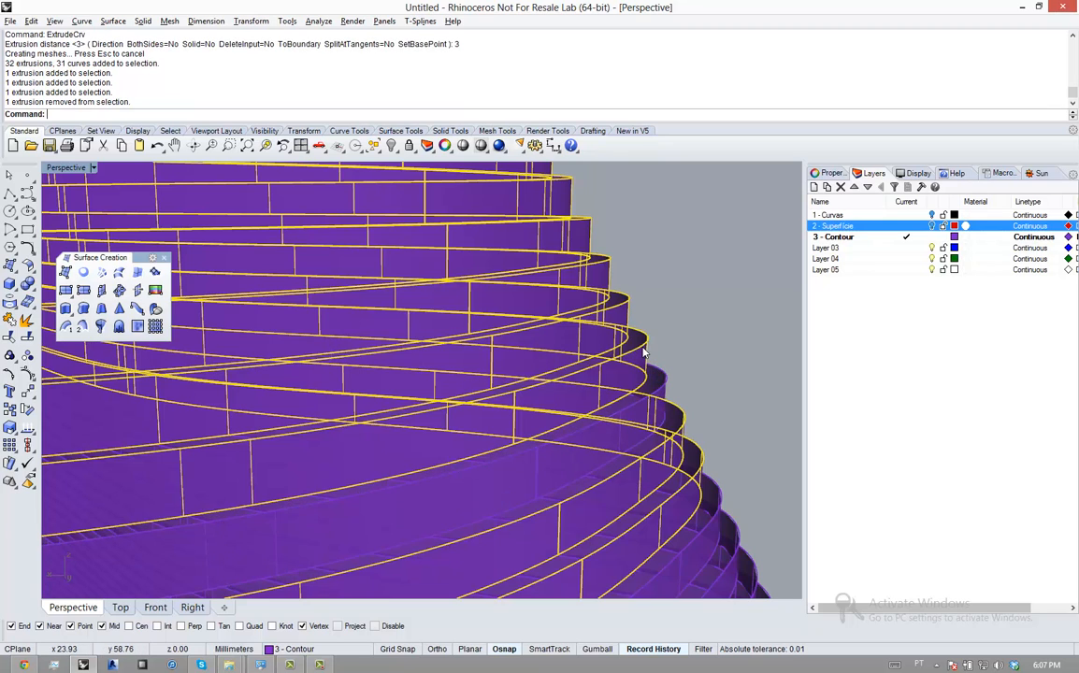
{"action": "left_click", "coordinate": [591, 332], "text": "ctrl"}
{"action": "left_click", "coordinate": [627, 318], "text": "ctrl"}
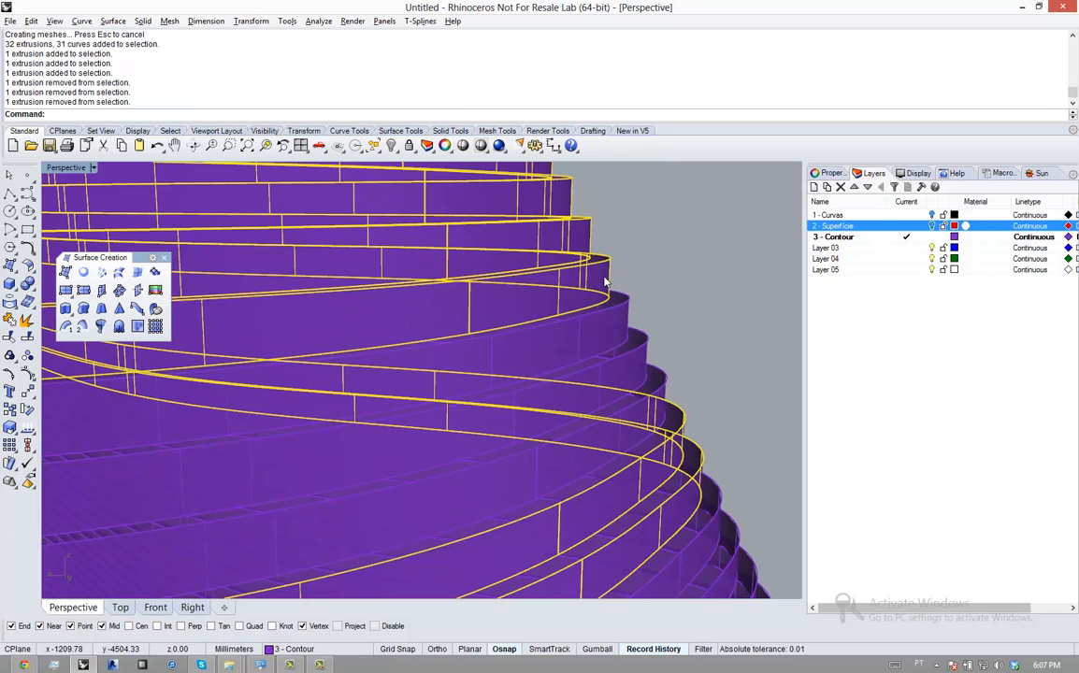
{"action": "left_click", "coordinate": [606, 285], "text": "ctrl"}
{"action": "left_click", "coordinate": [606, 285], "text": "shift"}
{"action": "left_click", "coordinate": [717, 323]}
Close all the extruded contour bands into solids with Cap and clear the selection
{"action": "scroll", "coordinate": [633, 388], "scroll_direction": "down", "scroll_amount": 9}
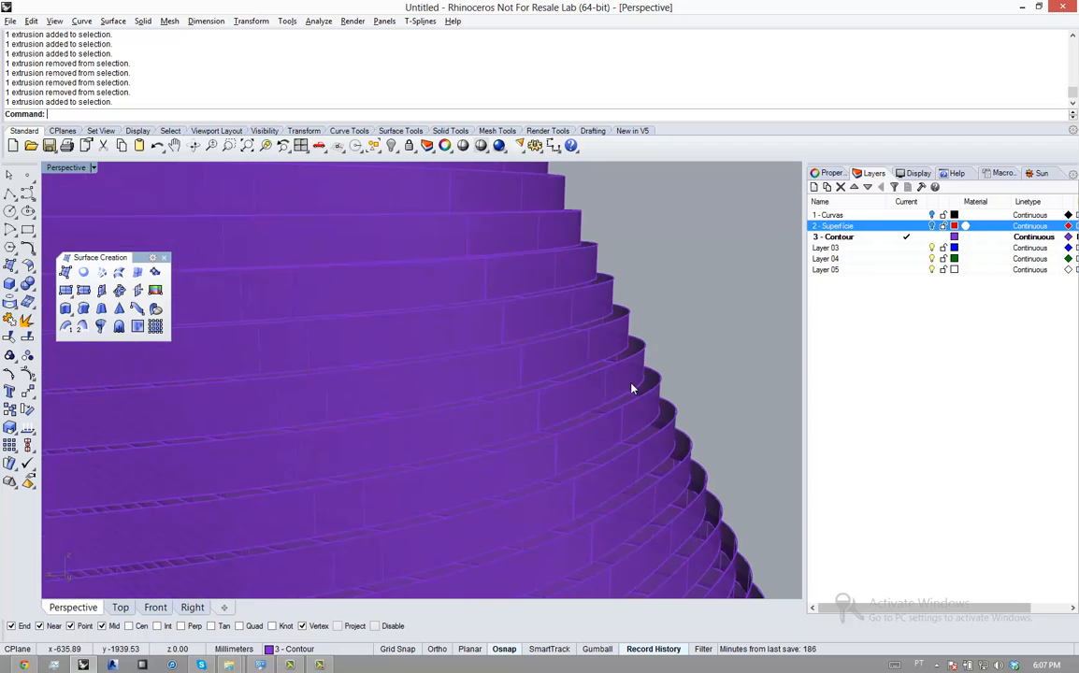
{"action": "scroll", "coordinate": [614, 396], "scroll_direction": "down", "scroll_amount": 8}
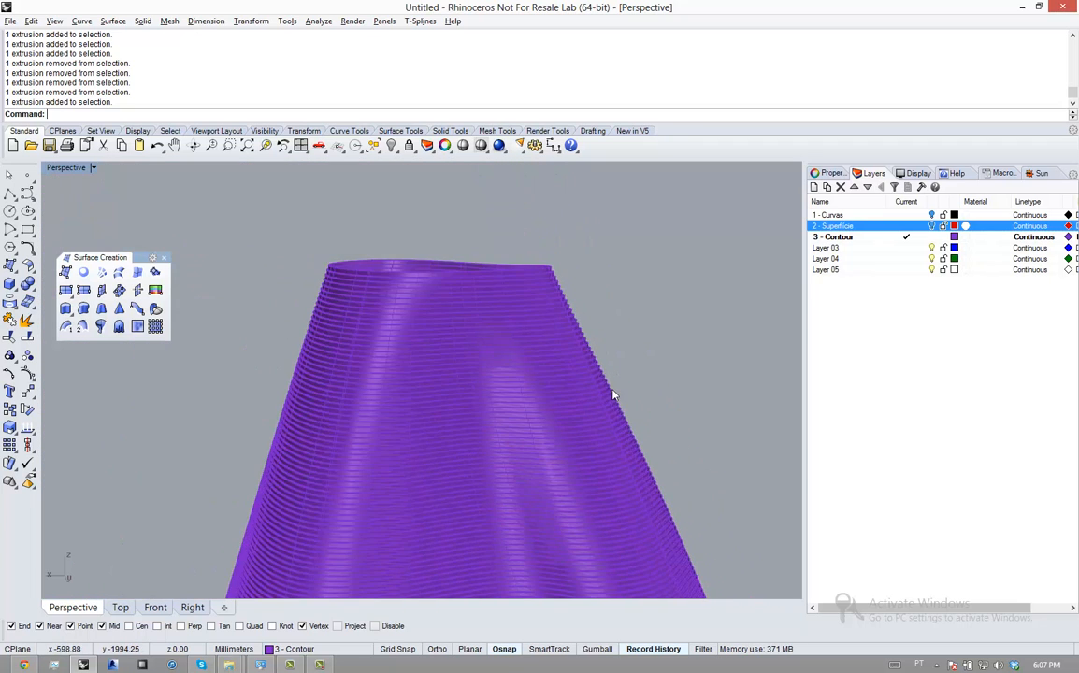
{"action": "key", "text": "ctrl+a"}
{"action": "mouse_move", "coordinate": [523, 360]}
{"action": "right_mouse_down"}
{"action": "mouse_move", "coordinate": [474, 344]}
{"action": "mouse_move", "coordinate": [474, 366]}
{"action": "mouse_move", "coordinate": [505, 288]}
{"action": "mouse_move", "coordinate": [501, 350]}
{"action": "right_mouse_up"}
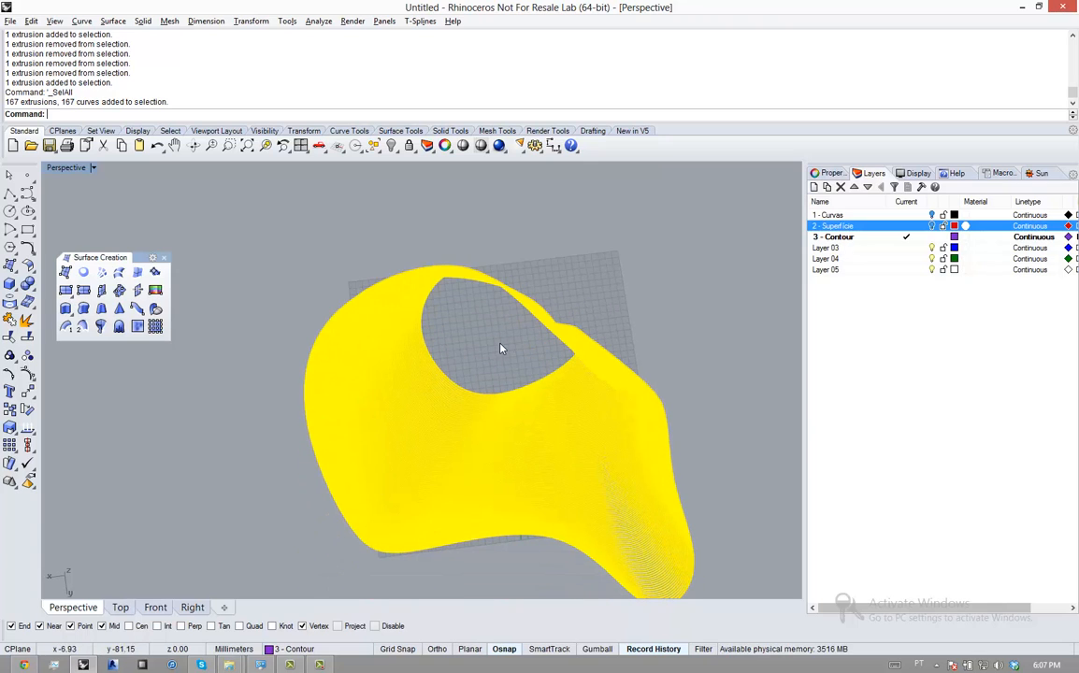
{"action": "type", "text": "Cap"}
{"action": "key", "text": "Return"}
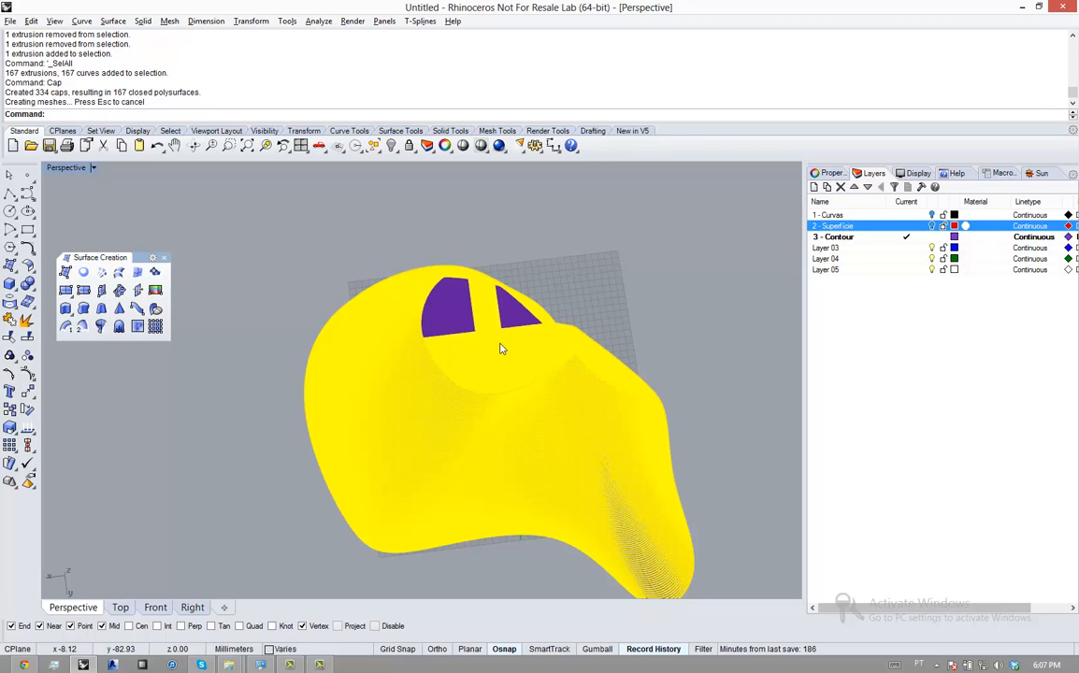
{"action": "key", "text": "Escape"}
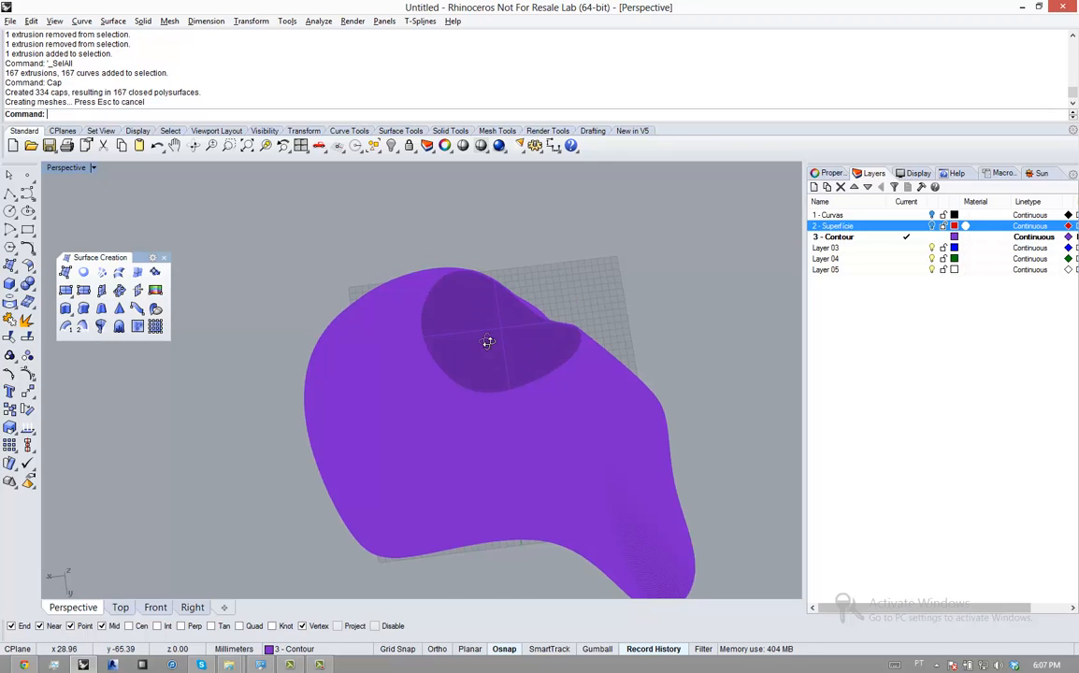
Select the topmost capped layer and examine its object properties and its shape from several angles
{"action": "right_click_drag", "start_coordinate": [487, 343], "coordinate": [487, 302]}
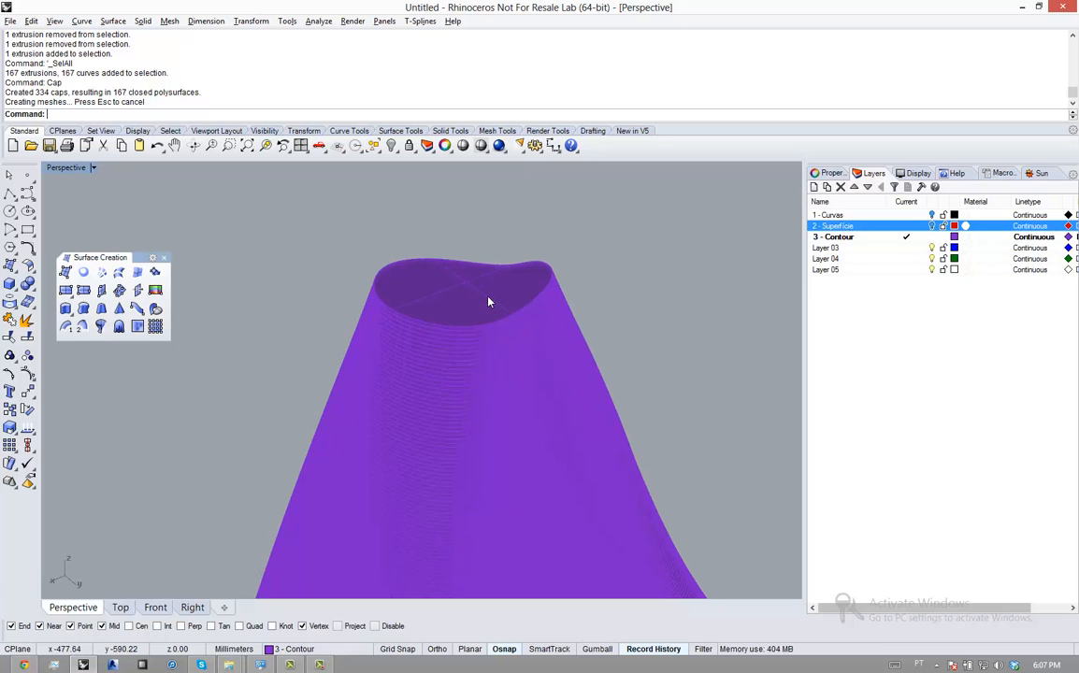
{"action": "scroll", "coordinate": [487, 302], "scroll_direction": "up", "scroll_amount": 5}
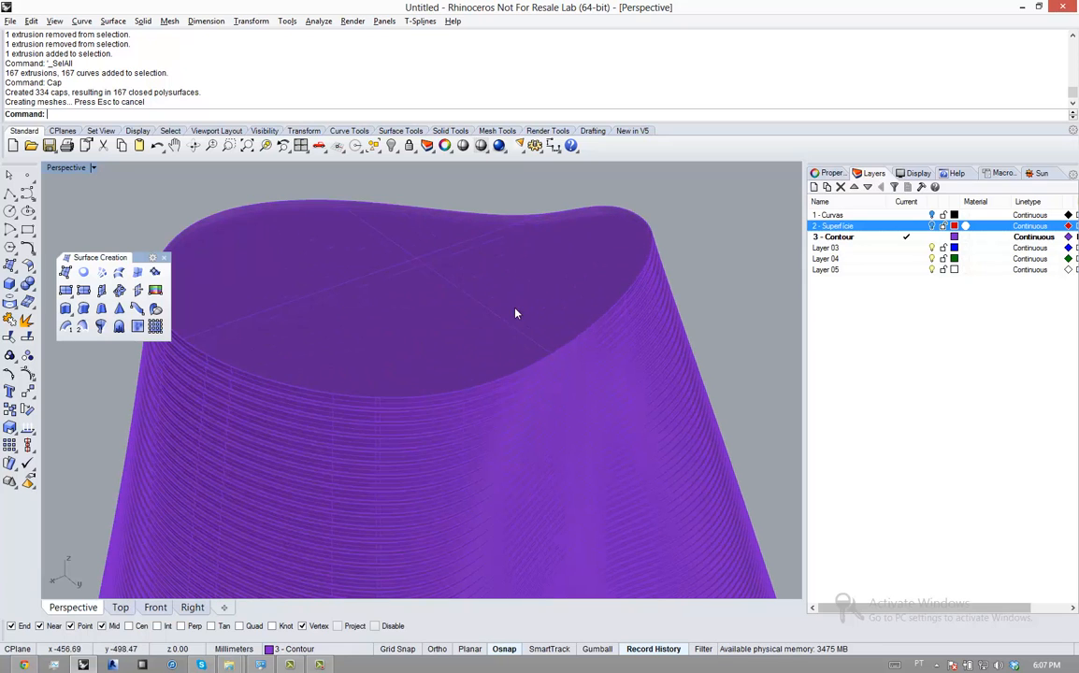
{"action": "left_click", "coordinate": [503, 239]}
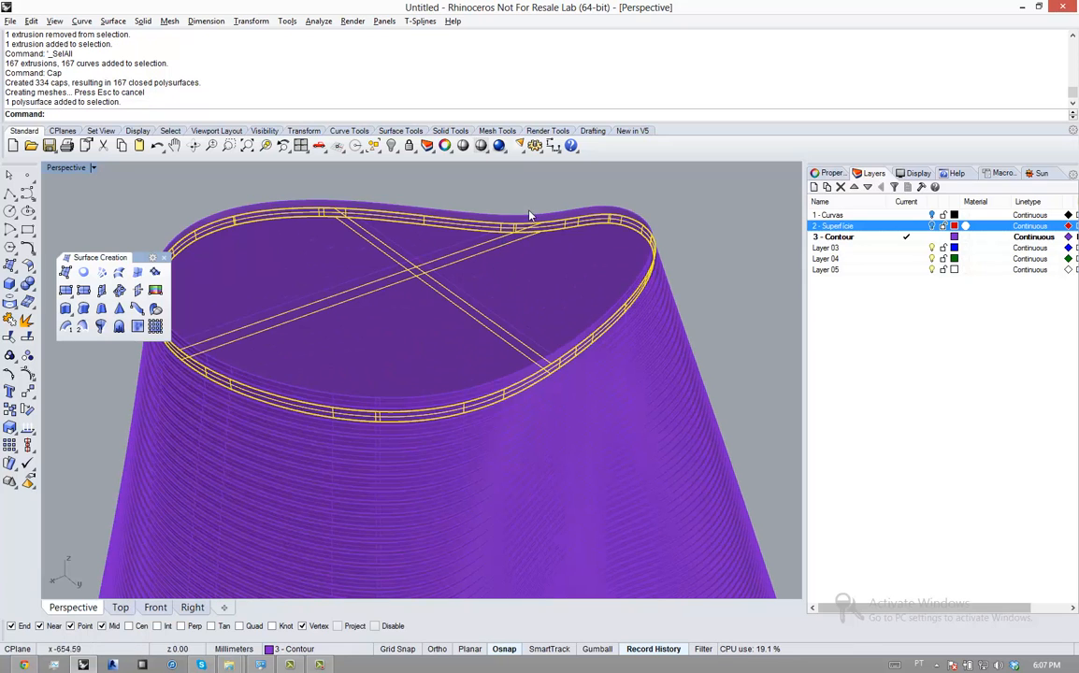
{"action": "left_click", "coordinate": [529, 216]}
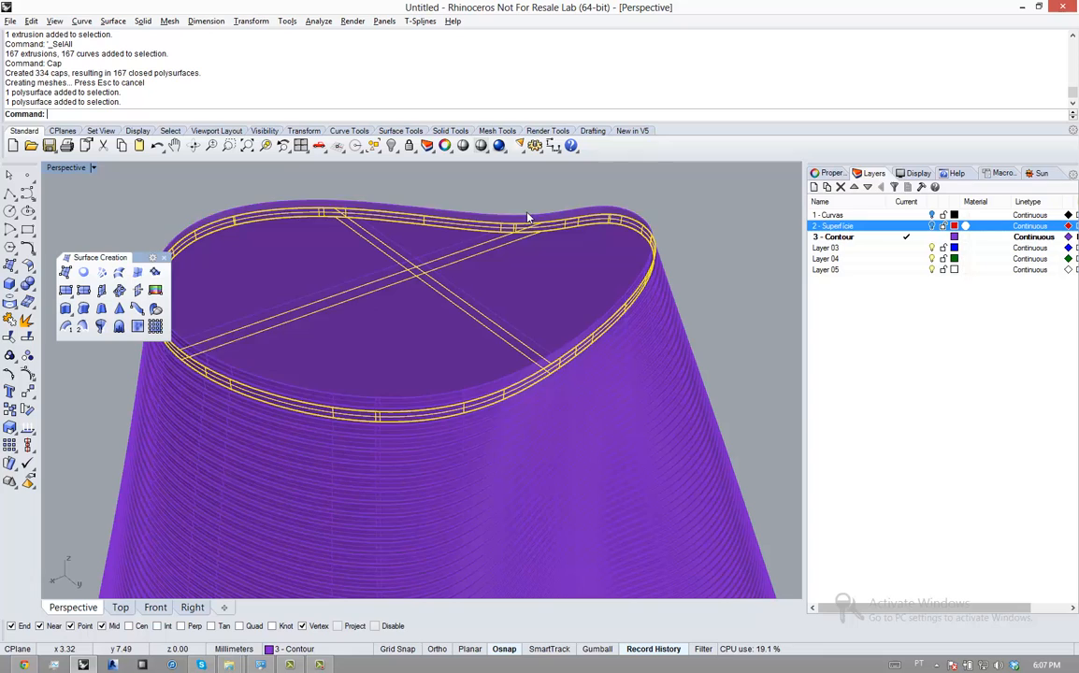
{"action": "left_click", "coordinate": [829, 174]}
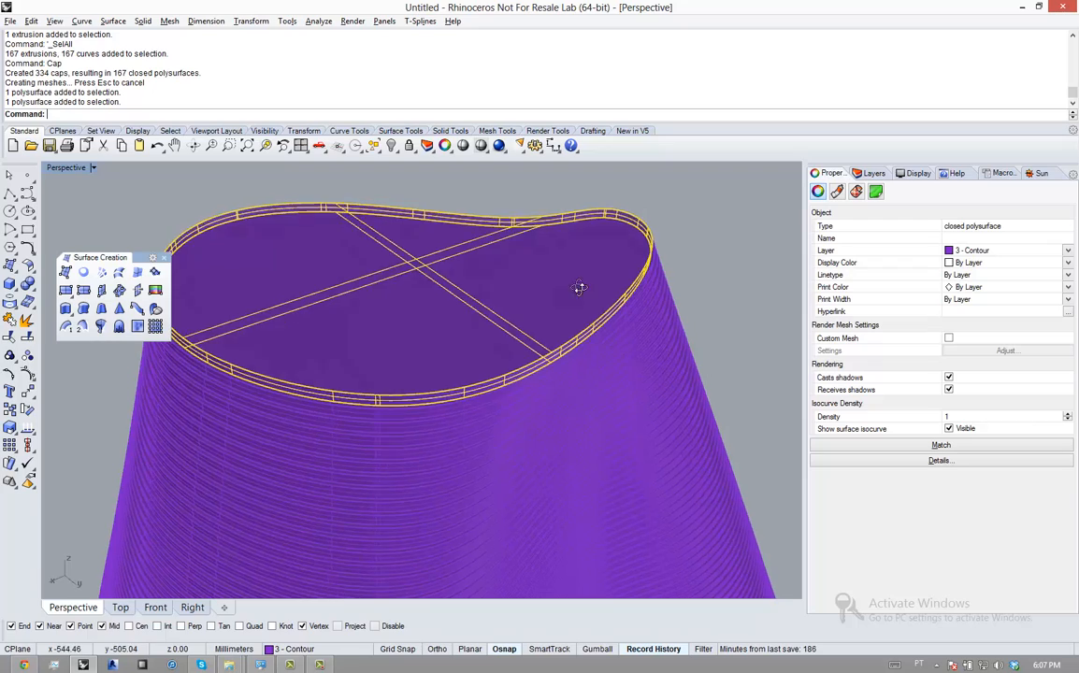
{"action": "right_click_drag", "start_coordinate": [578, 287], "coordinate": [596, 237]}
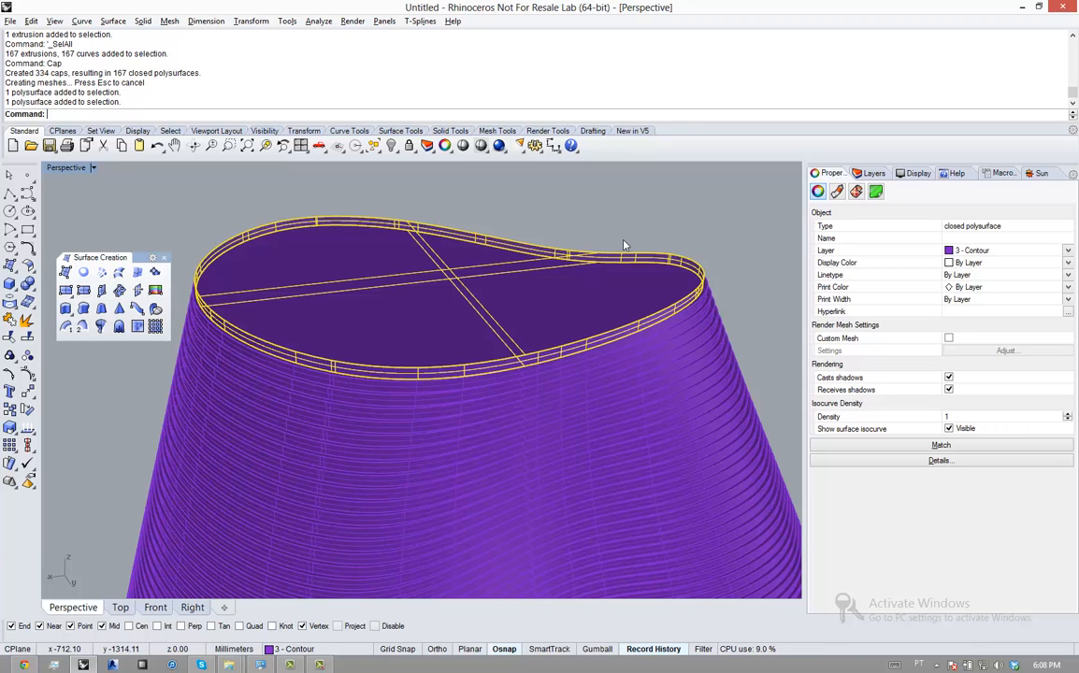
{"action": "right_click_drag", "start_coordinate": [595, 236], "coordinate": [655, 292]}
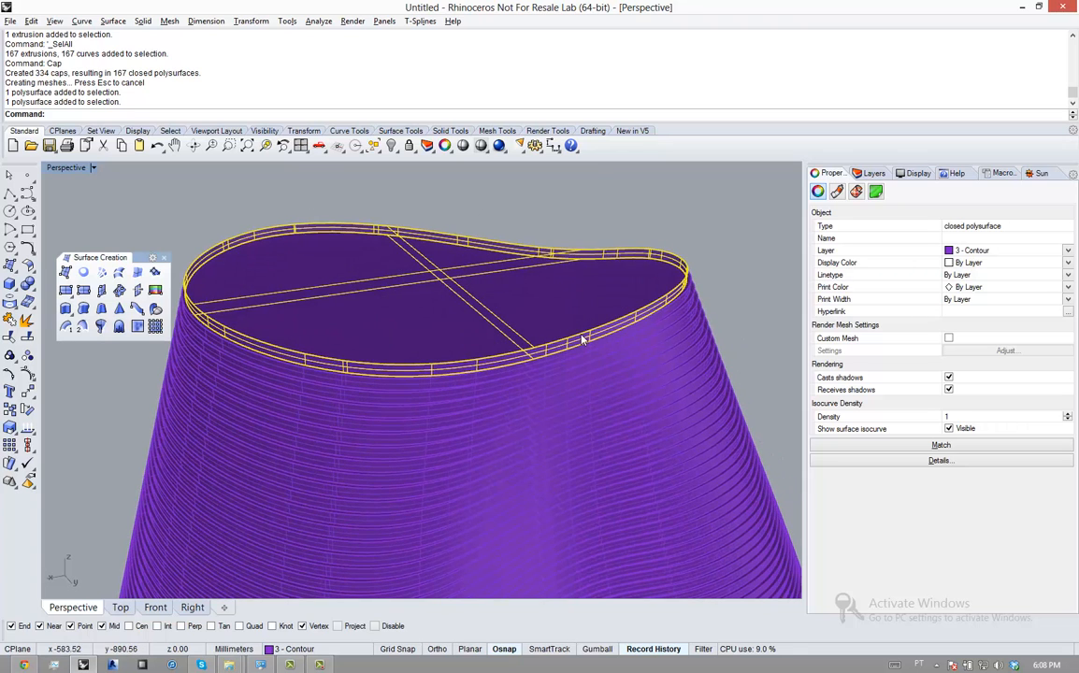
{"action": "right_click_drag", "start_coordinate": [581, 287], "coordinate": [730, 315]}
Hide the group of layers directly beneath the topmost one to isolate it
{"action": "left_click_drag", "start_coordinate": [768, 326], "coordinate": [666, 556]}
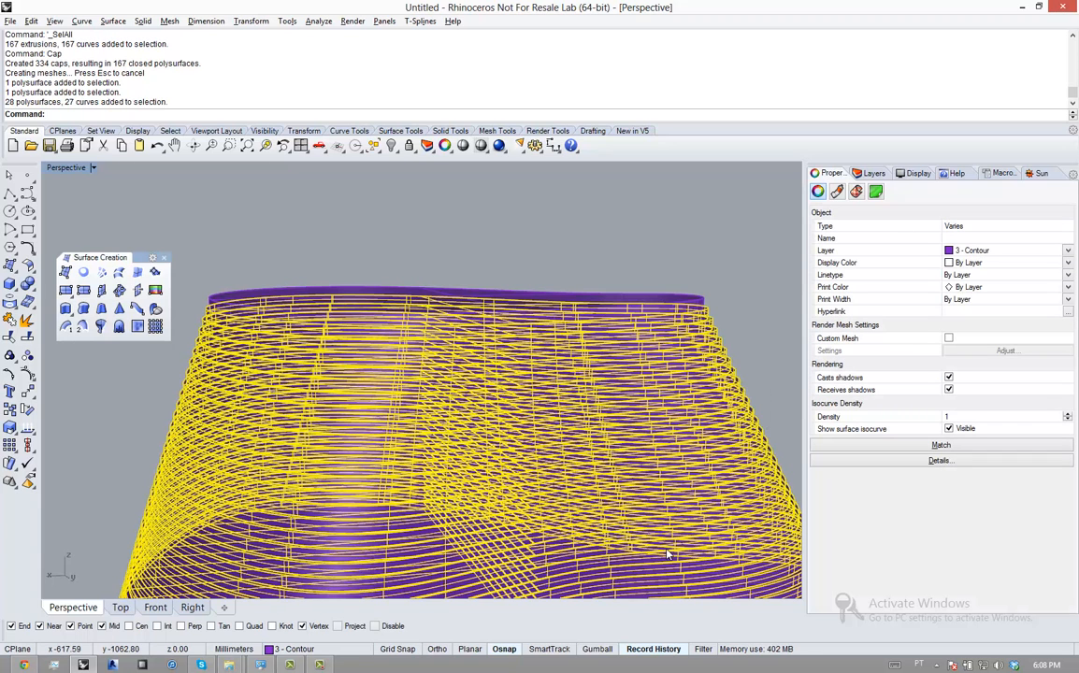
{"action": "type", "text": "Hide"}
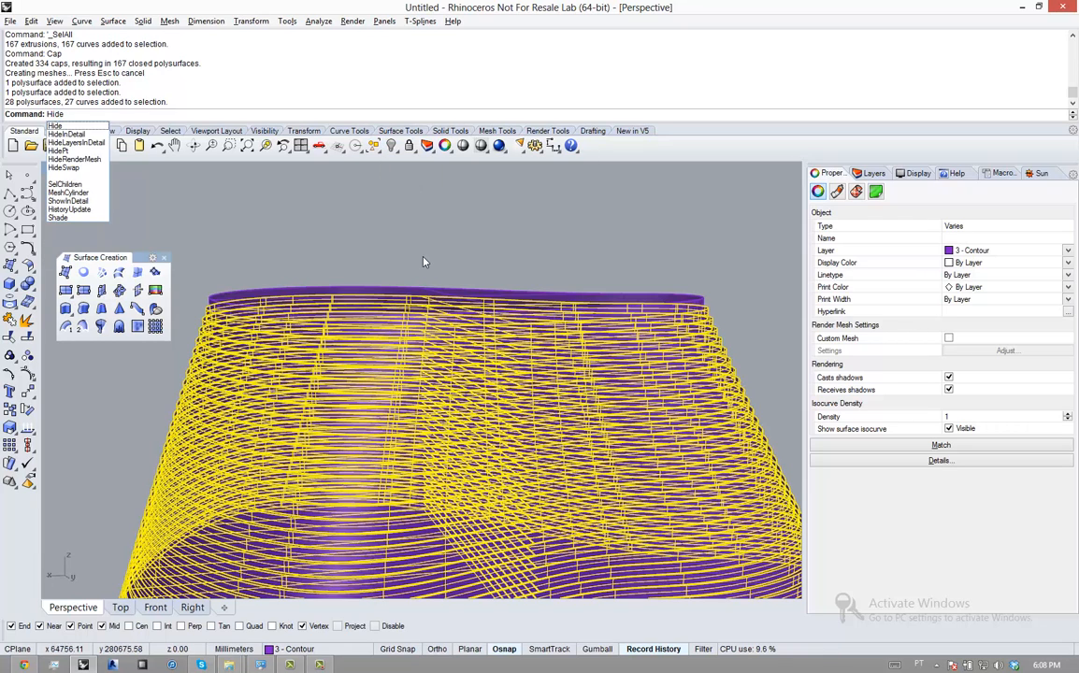
{"action": "key", "text": "Return"}
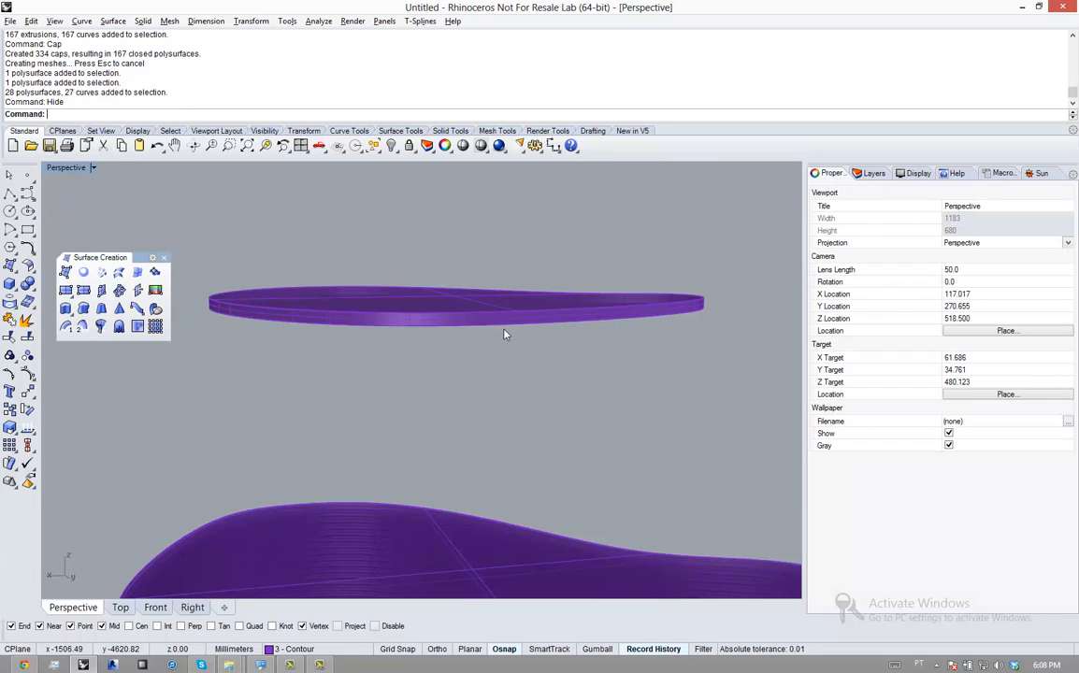
{"action": "right_click_drag", "start_coordinate": [636, 306], "coordinate": [566, 291]}
Explode the isolated top layer and pull its two cap surfaces away from the side band
{"action": "left_click", "coordinate": [491, 296]}
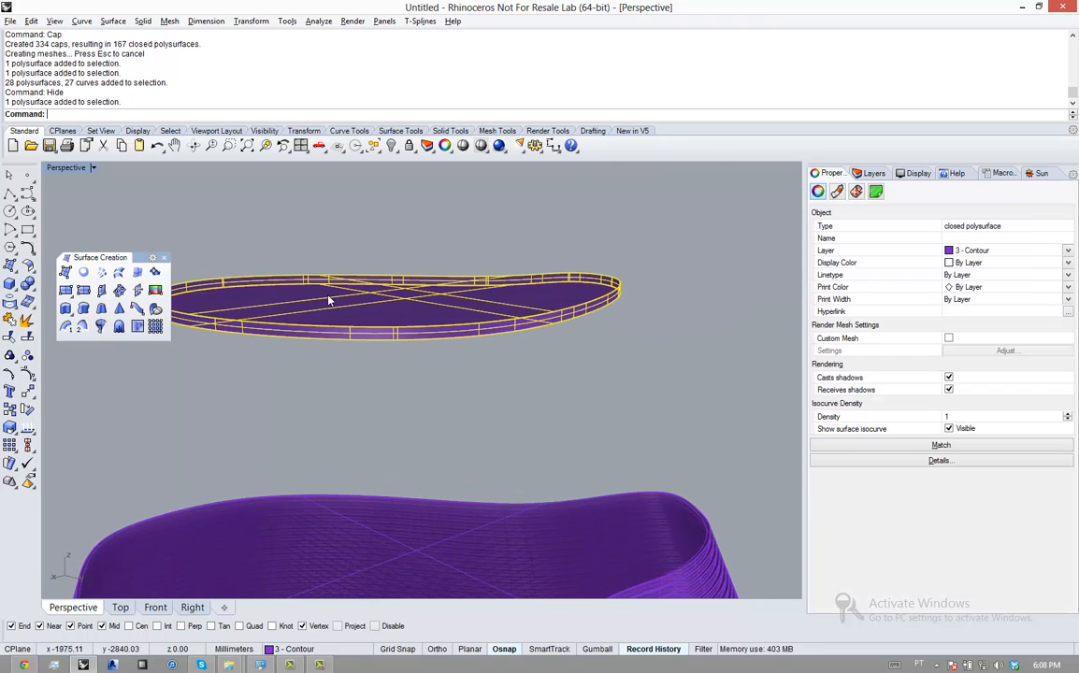
{"action": "scroll", "coordinate": [360, 290], "scroll_direction": "up", "scroll_amount": 3}
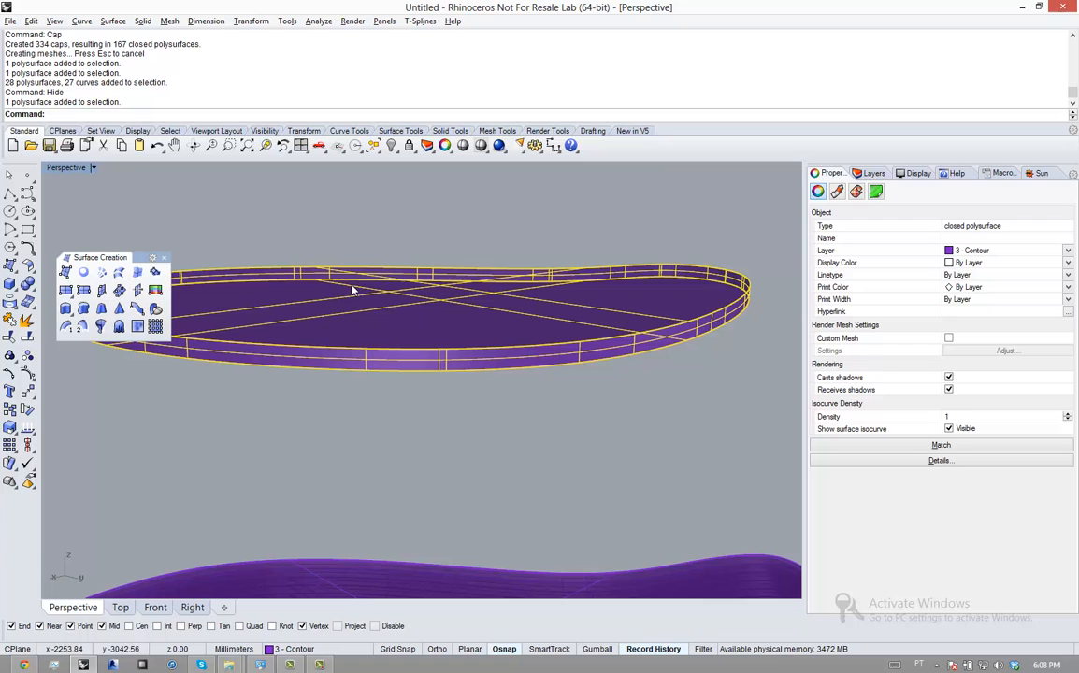
{"action": "left_click", "coordinate": [27, 320]}
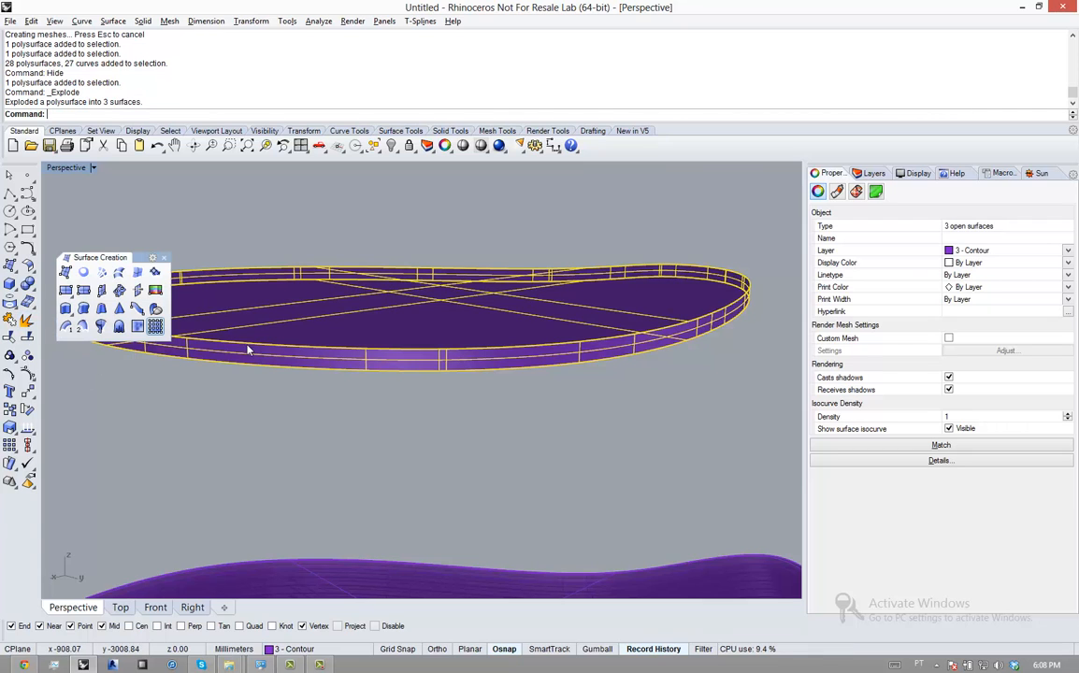
{"action": "left_click", "coordinate": [357, 445]}
{"action": "left_click", "coordinate": [378, 304]}
{"action": "left_click_drag", "start_coordinate": [376, 310], "coordinate": [393, 428]}
{"action": "left_click", "coordinate": [426, 313]}
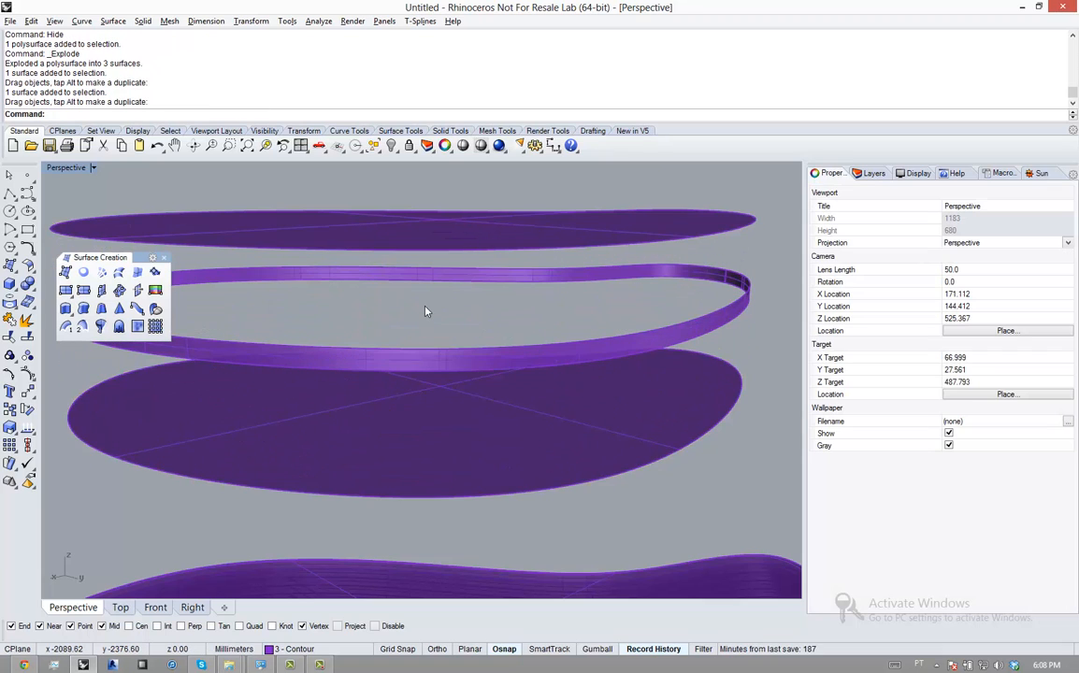
Undo both moves of the cap surfaces
{"action": "key", "text": "ctrl+z"}
{"action": "key", "text": "ctrl+z"}
{"action": "left_click", "coordinate": [731, 400]}
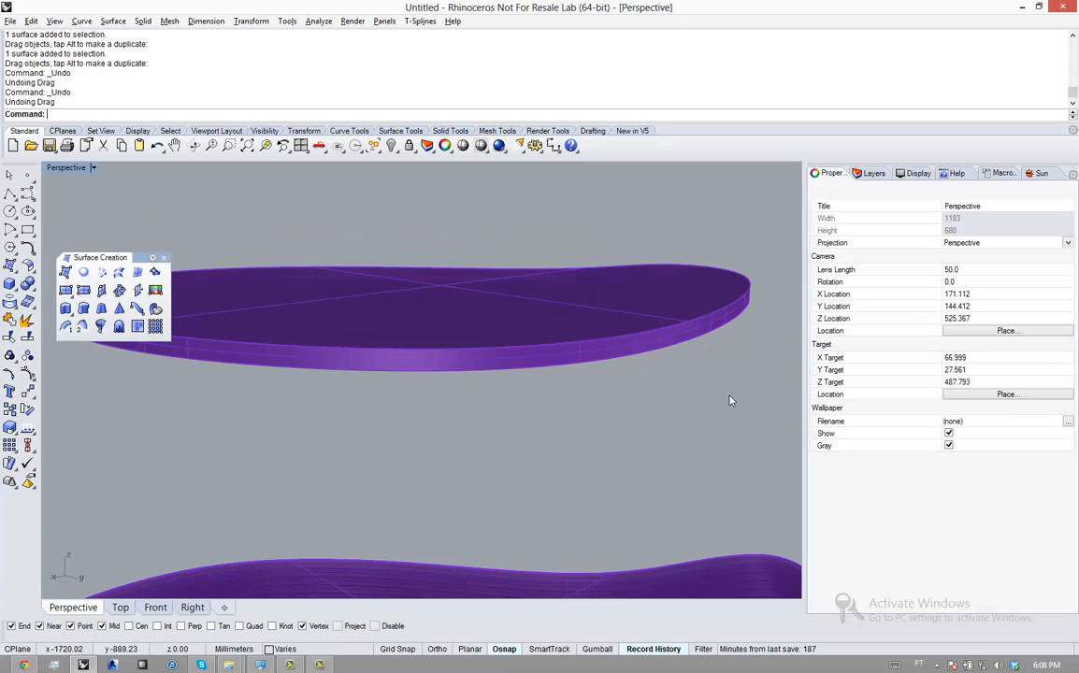
Join the top layer's exploded surfaces back into one polysurface, check its object type and clear the selection
{"action": "scroll", "coordinate": [554, 335], "scroll_direction": "up", "scroll_amount": 3}
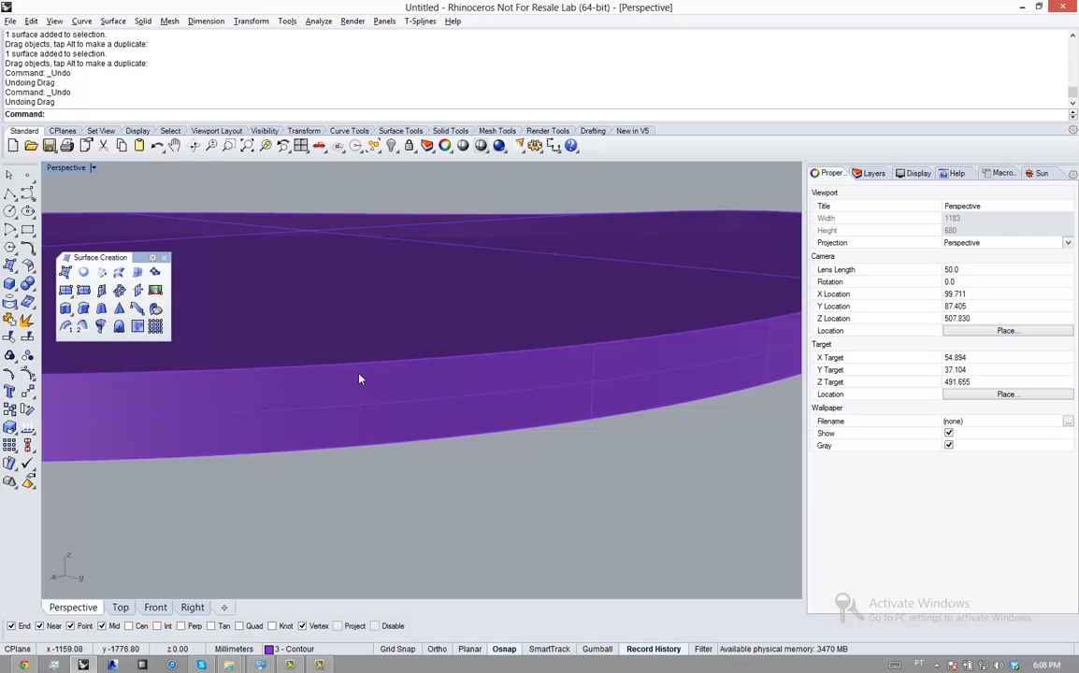
{"action": "scroll", "coordinate": [605, 355], "scroll_direction": "down", "scroll_amount": 3}
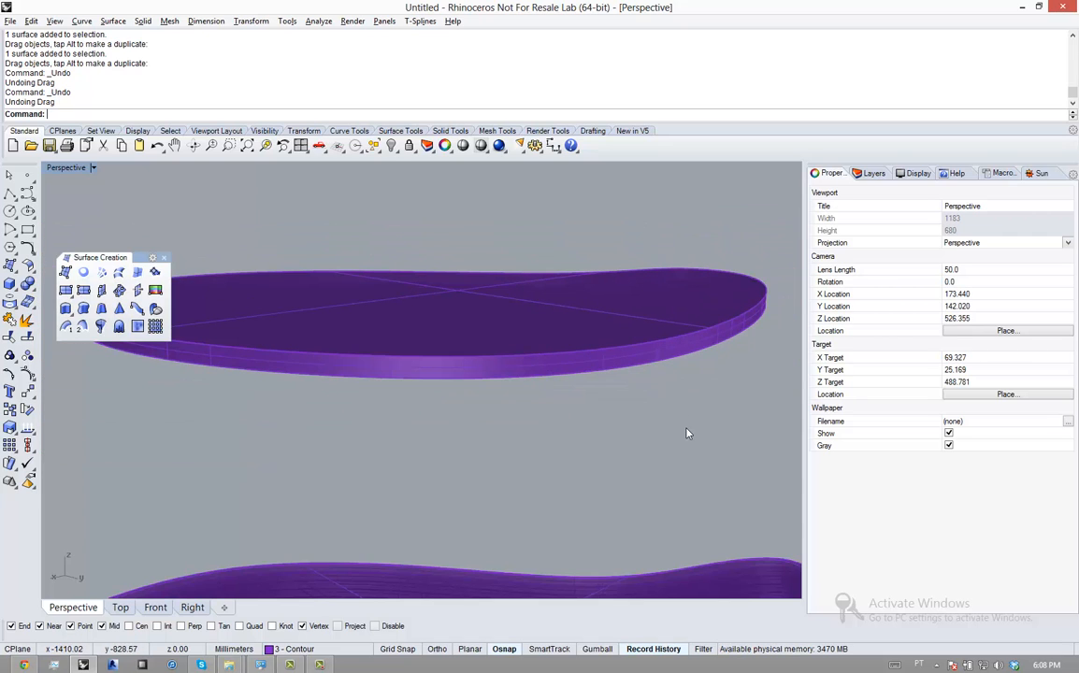
{"action": "left_click_drag", "start_coordinate": [686, 428], "coordinate": [585, 333]}
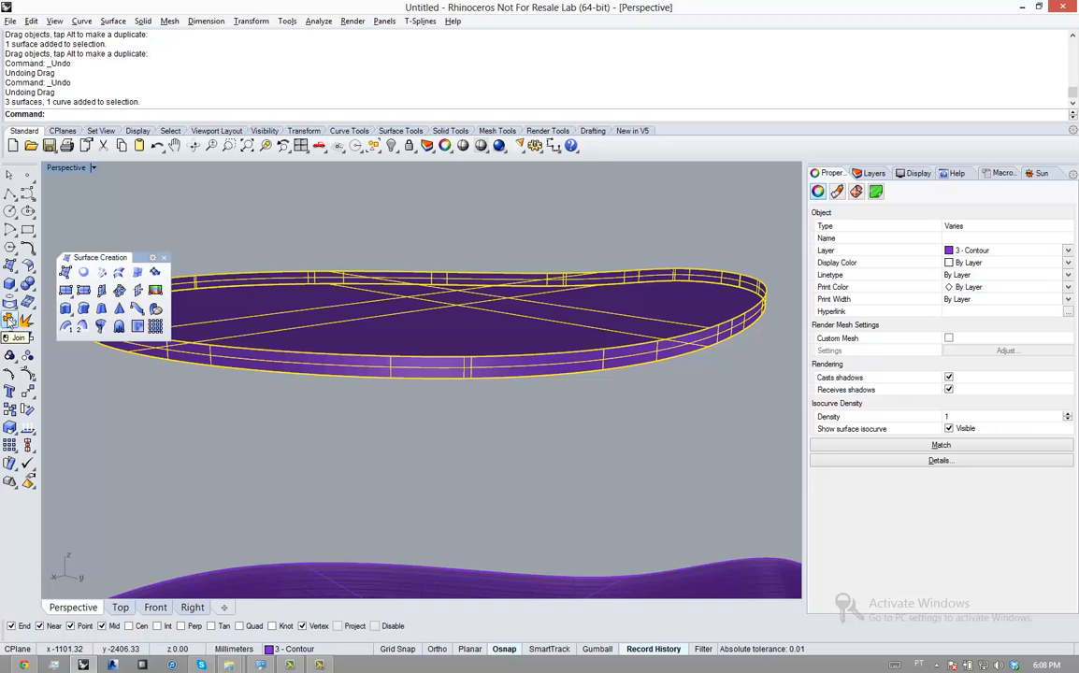
{"action": "left_click", "coordinate": [9, 321]}
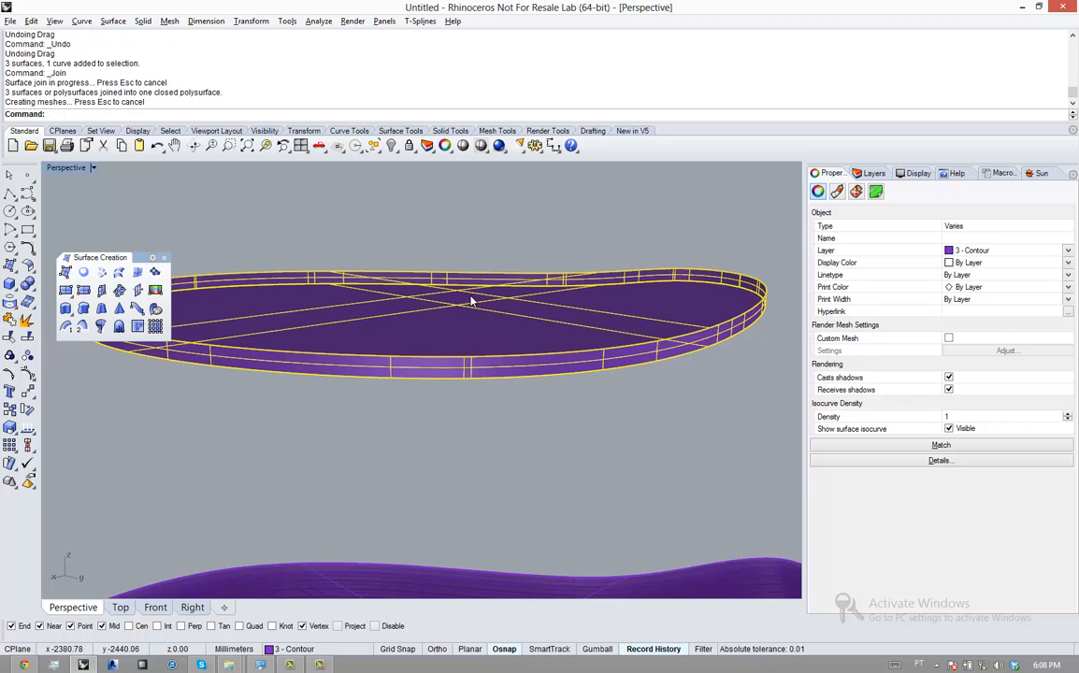
{"action": "left_click", "coordinate": [386, 217]}
{"action": "left_click", "coordinate": [333, 287]}
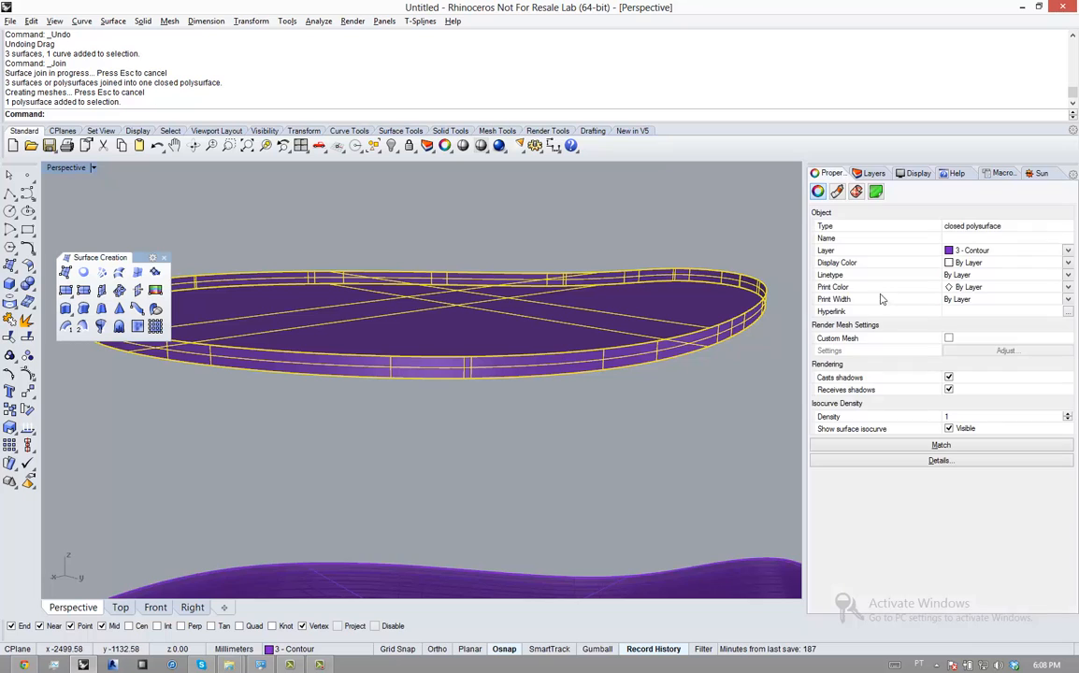
{"action": "left_click", "coordinate": [652, 243]}
Show all hidden objects again and view the complete stacked form
{"action": "type", "text": "Show"}
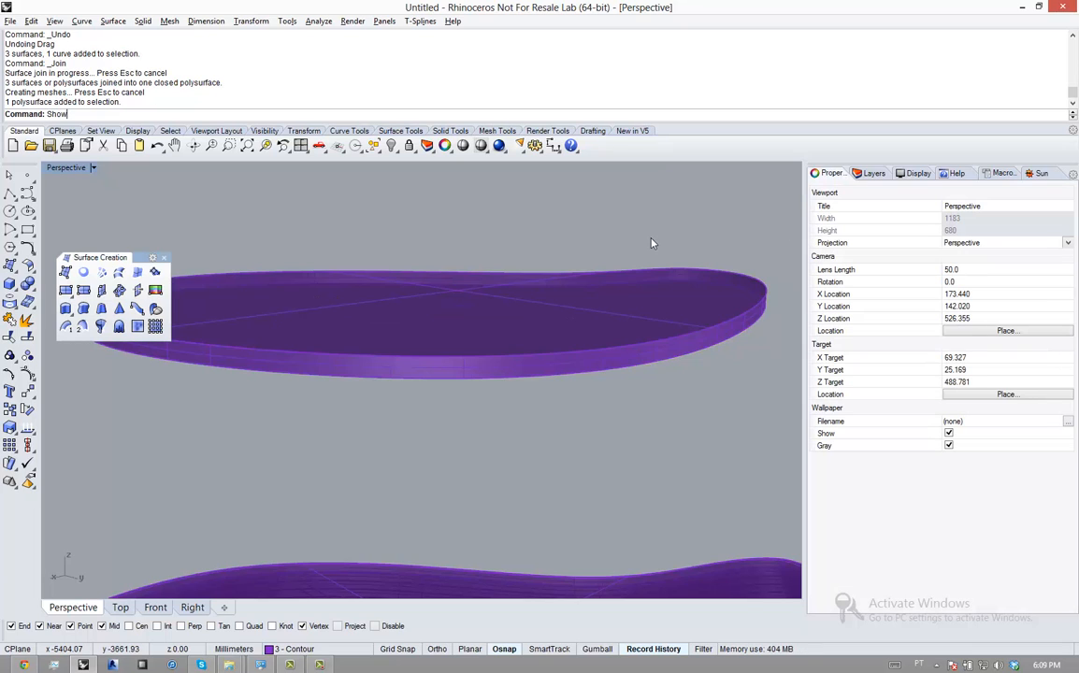
{"action": "key", "text": "Return"}
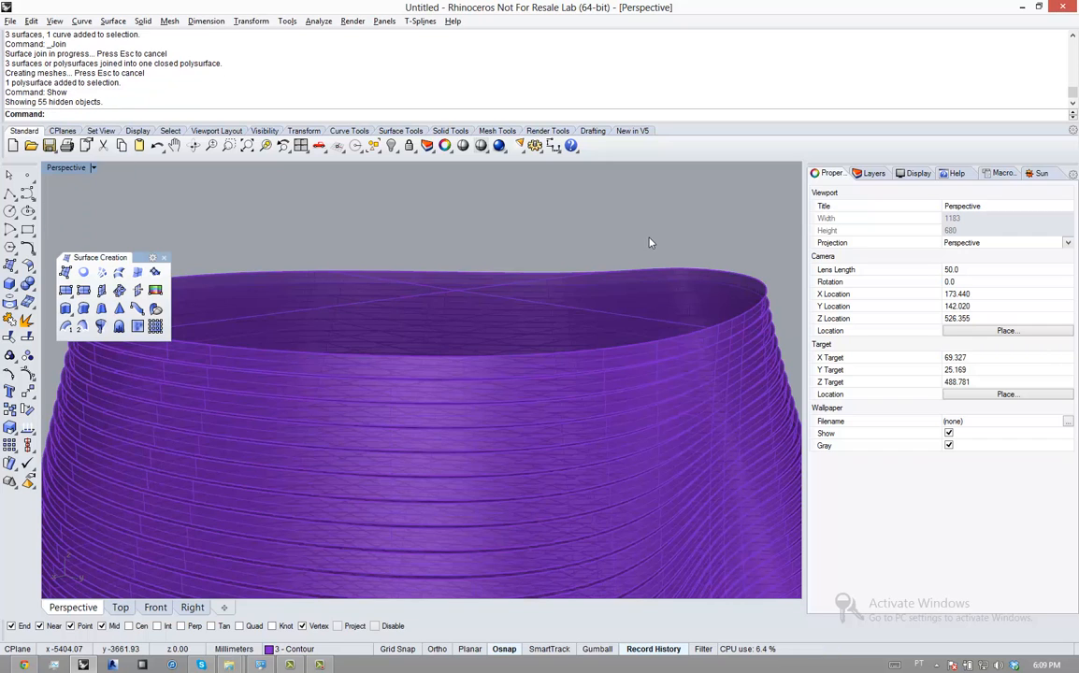
{"action": "scroll", "coordinate": [650, 240], "scroll_direction": "down", "scroll_amount": 4}
{"action": "scroll", "coordinate": [475, 222], "scroll_direction": "down", "scroll_amount": 8}
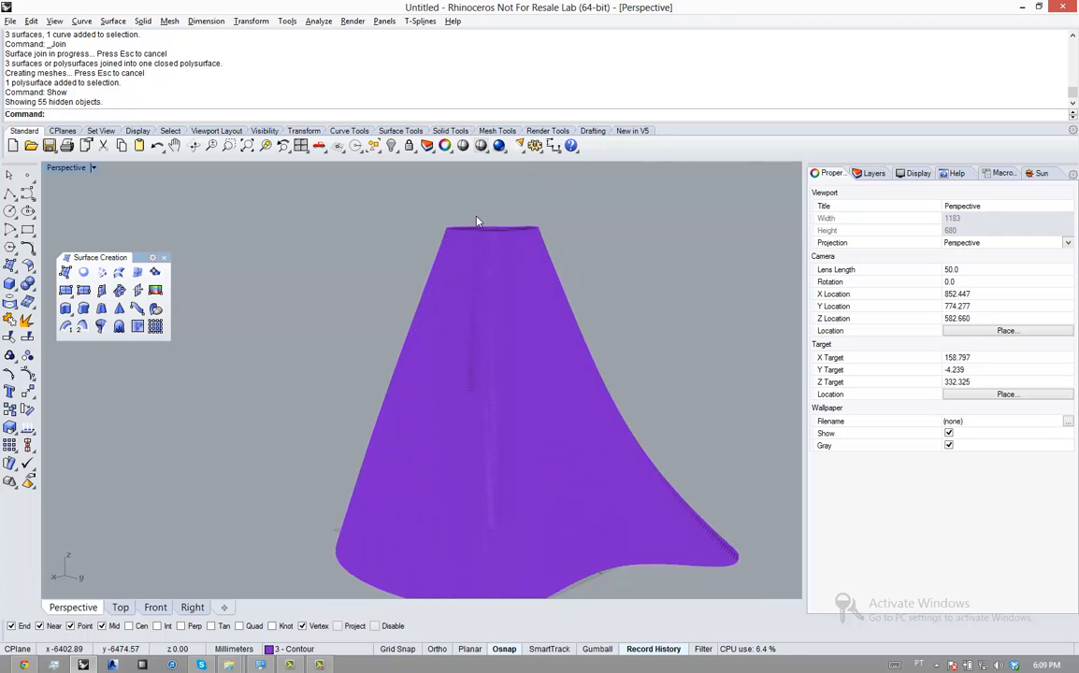
{"action": "scroll", "coordinate": [615, 383], "scroll_direction": "up", "scroll_amount": 2}
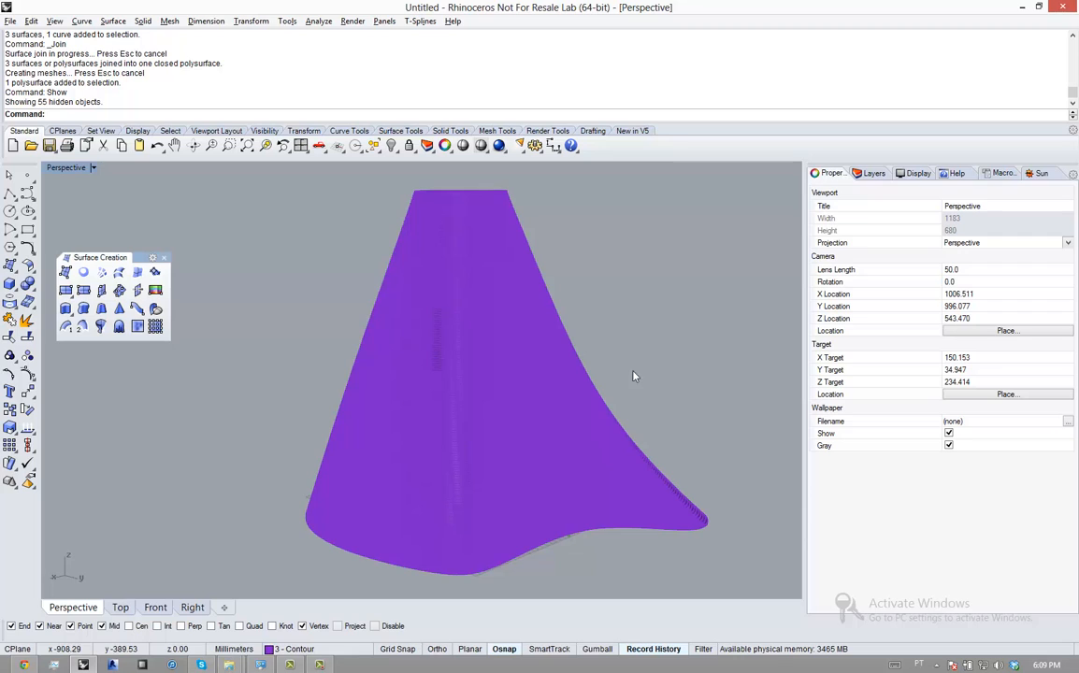
Bring up the list of layers in place of the object properties
{"action": "left_click", "coordinate": [872, 175]}
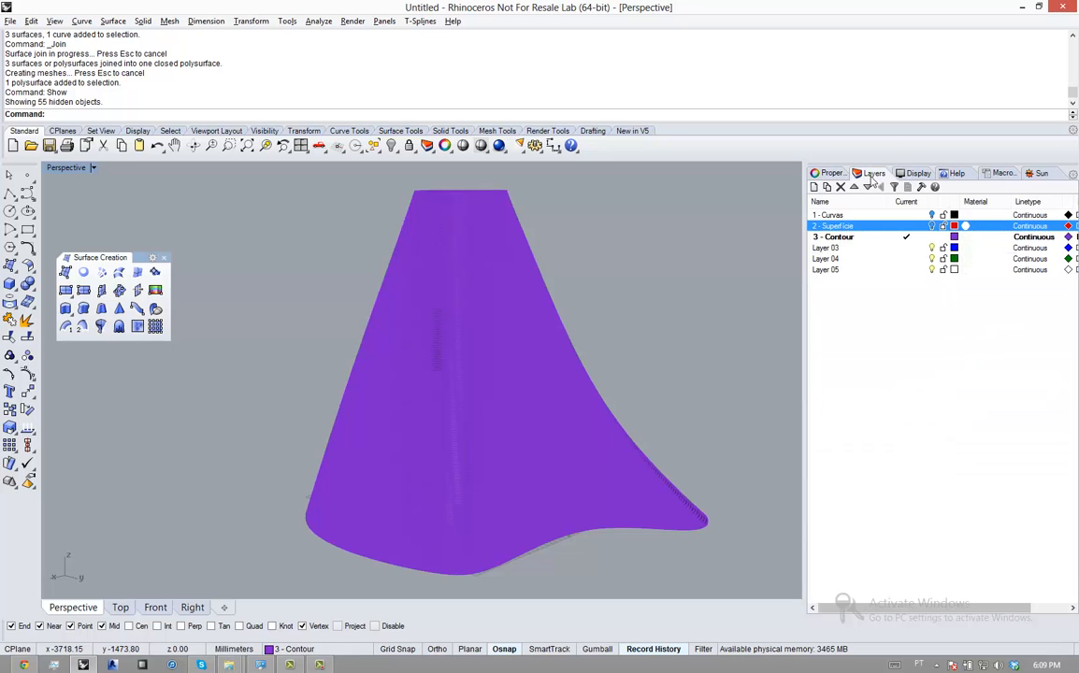